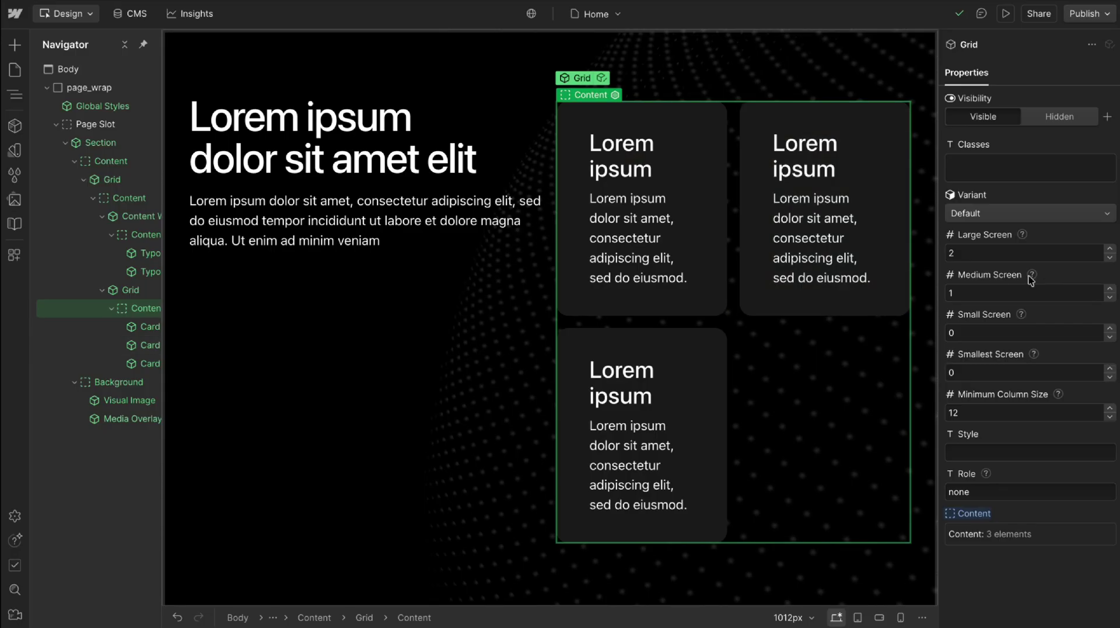
Step: Set the card grid's Large Screen column count to 2
click(1018, 255)
text(3)
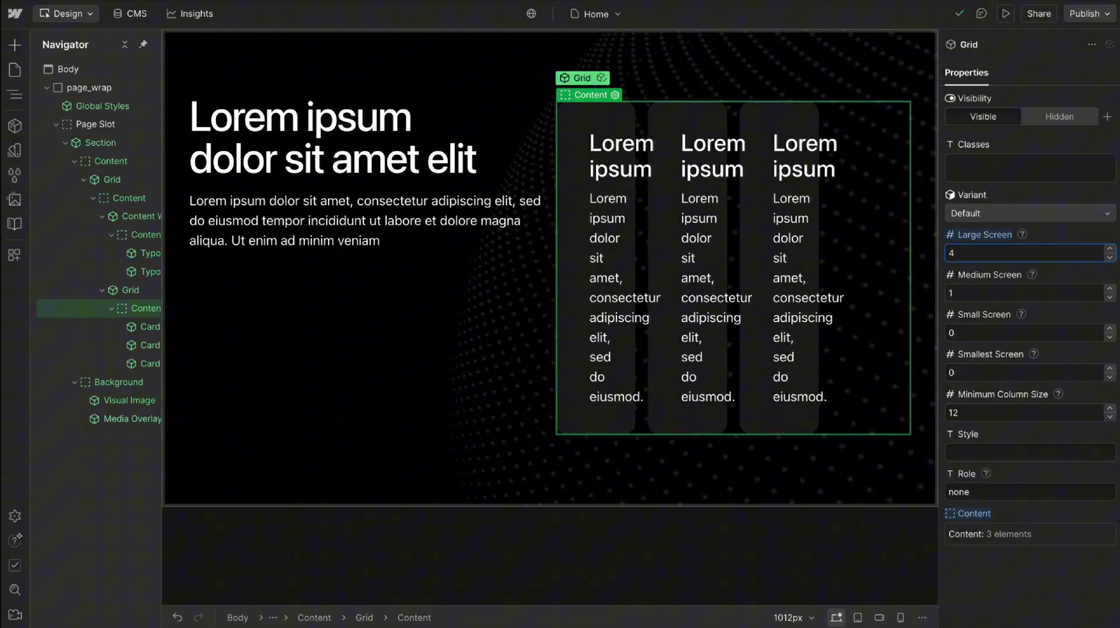
key(BackSpace)
text(2)
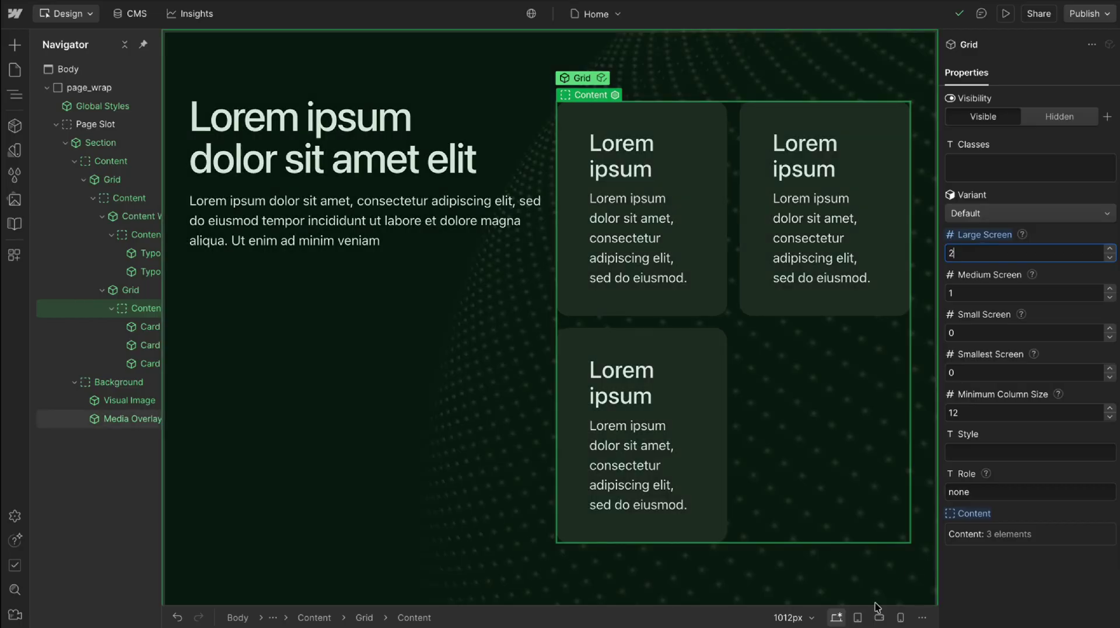
Step: At tablet width, set Medium Screen to 0 so it inherits the large-screen columns
click(862, 617)
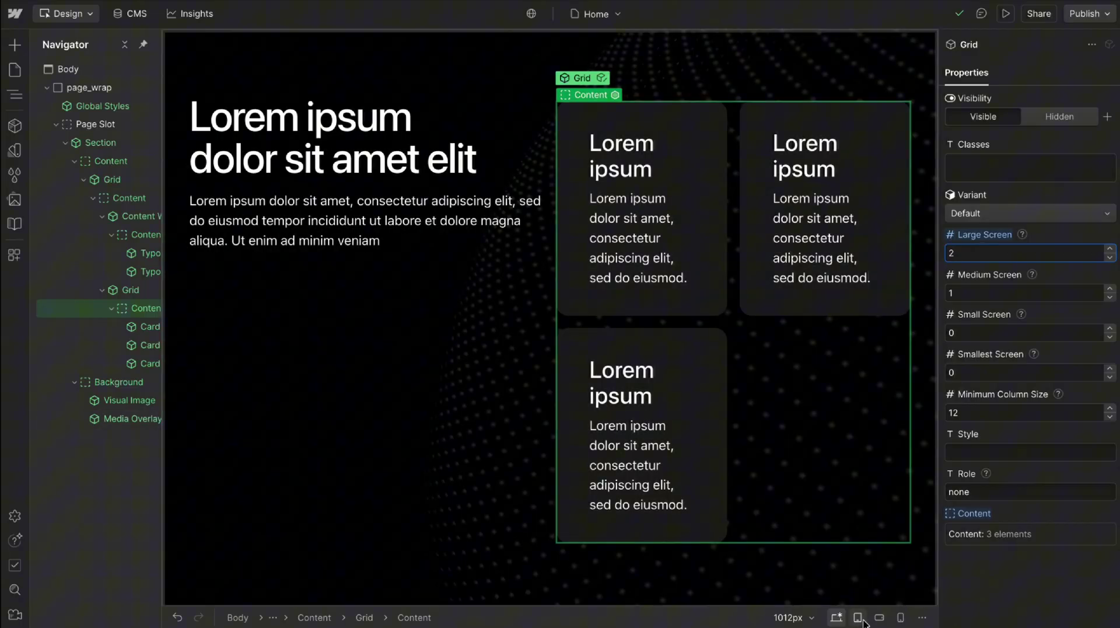
click(992, 295)
key(BackSpace)
text(2)
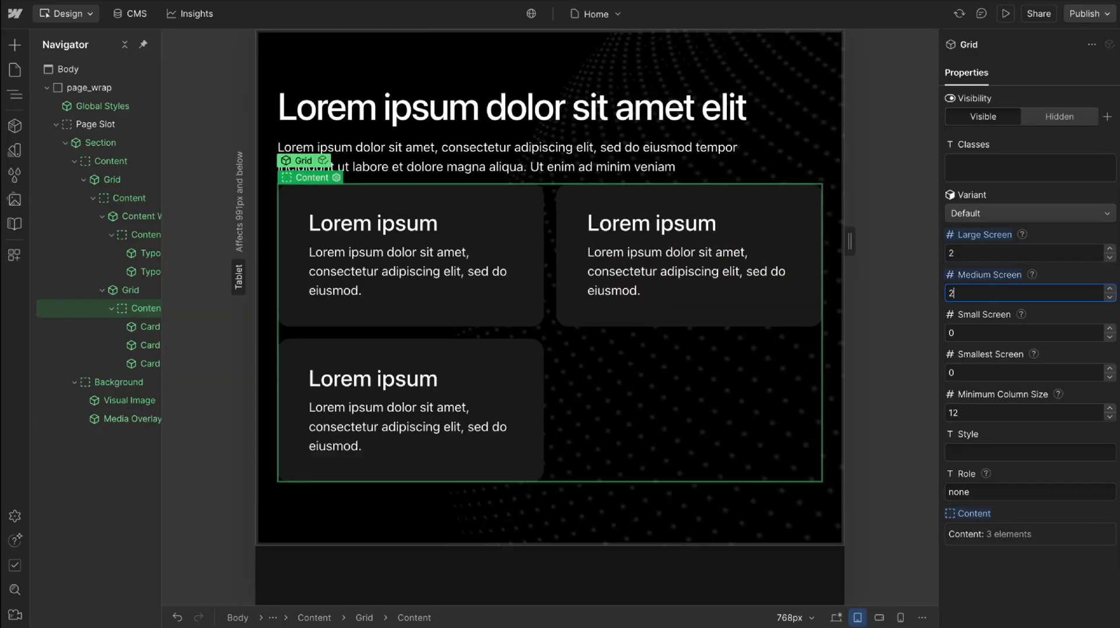
mouse_move(1033, 279)
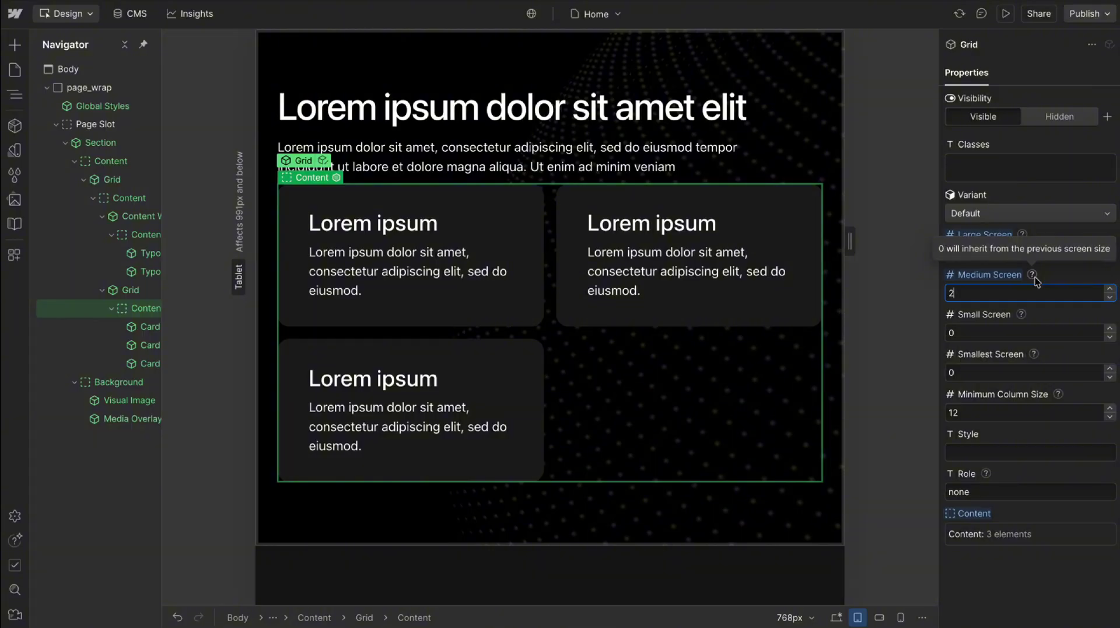
key(BackSpace)
text(0)
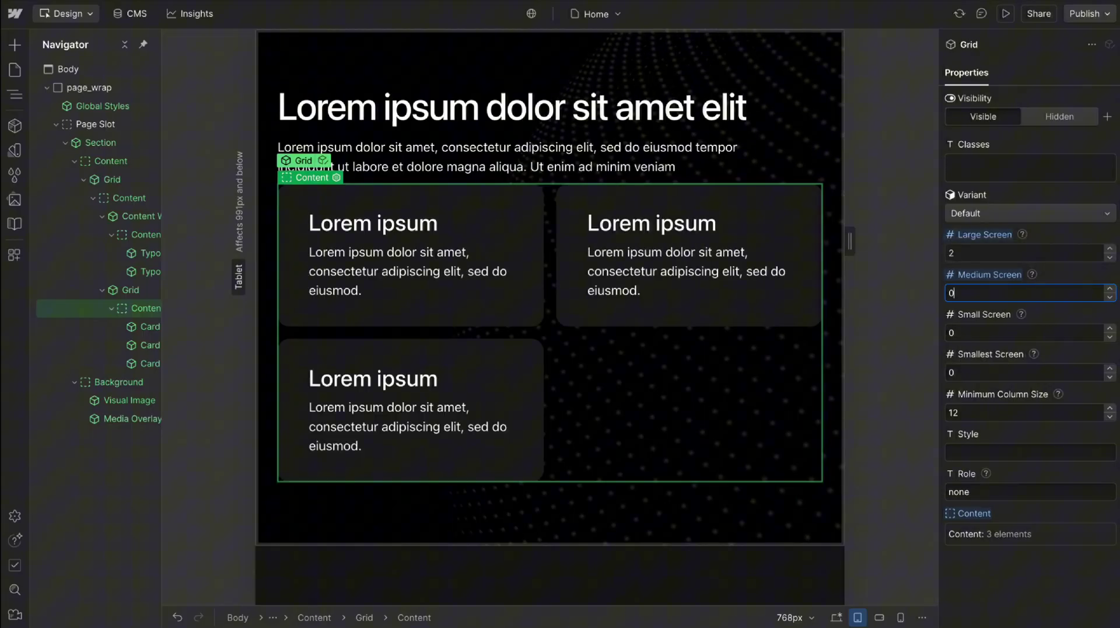
Step: At mobile landscape width, set Small Screen to 1 column
click(880, 619)
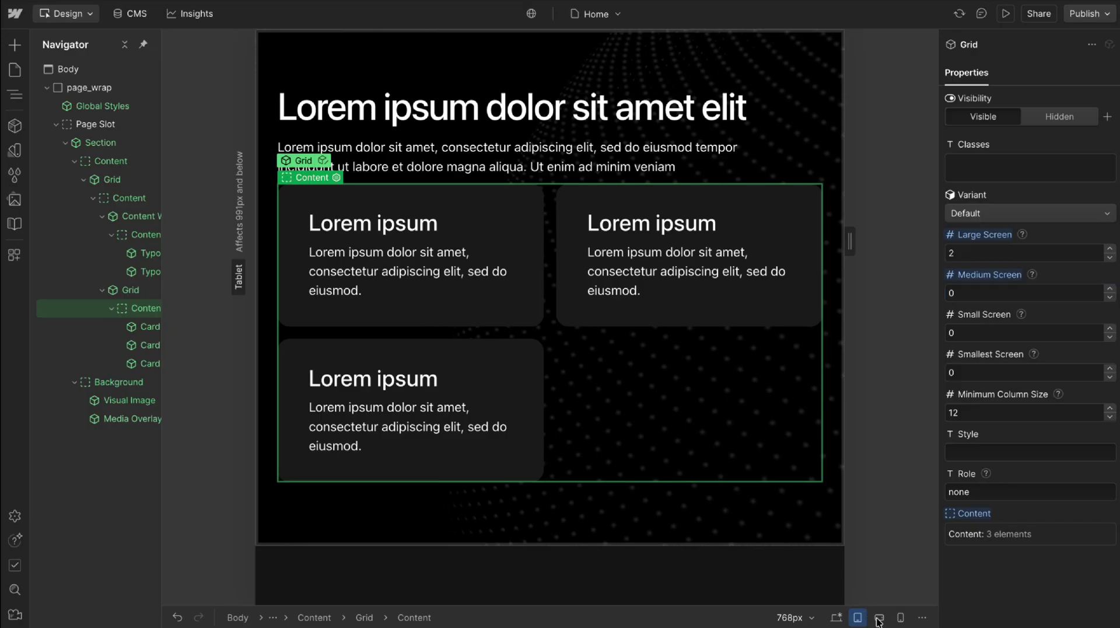
click(968, 333)
text(1)
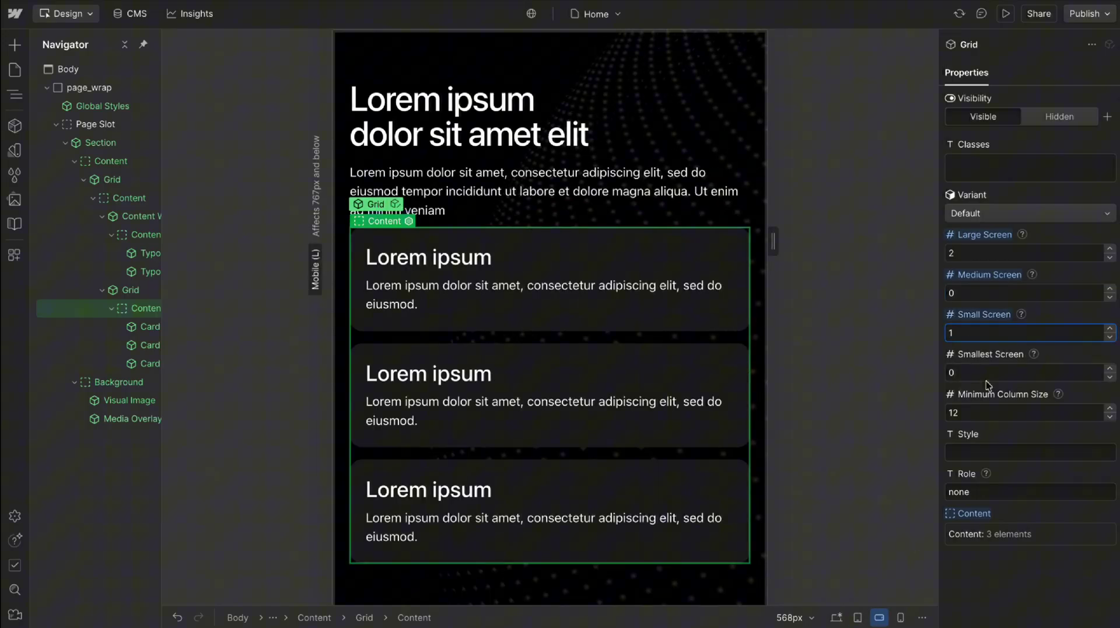
Step: On desktop, try the Self Contained and Default grid variants, keeping Small Screen at 1
click(836, 617)
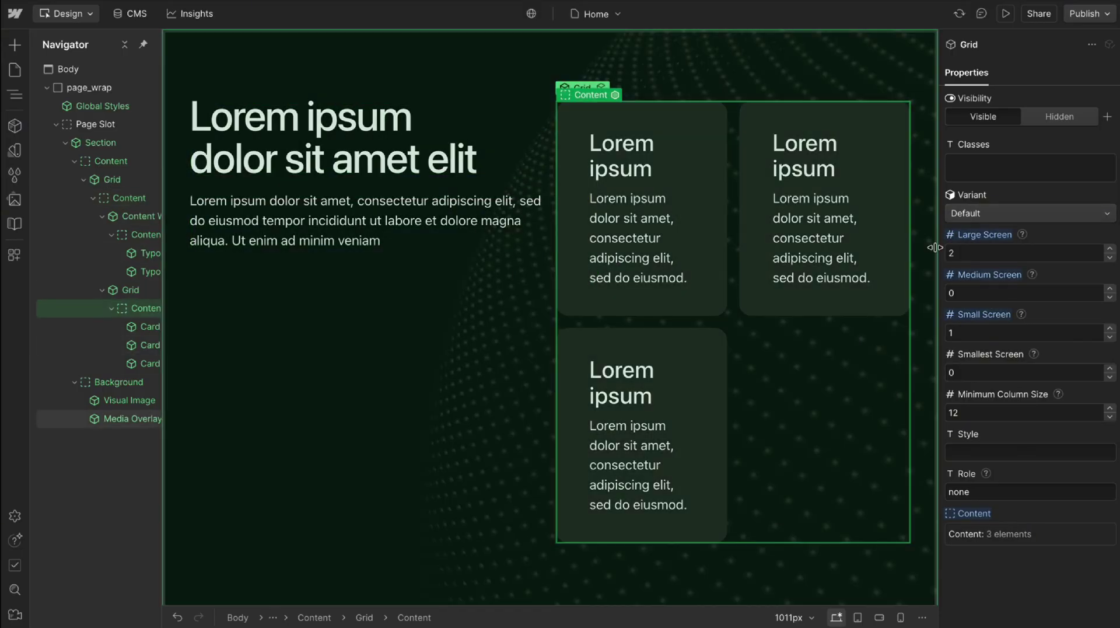
click(973, 215)
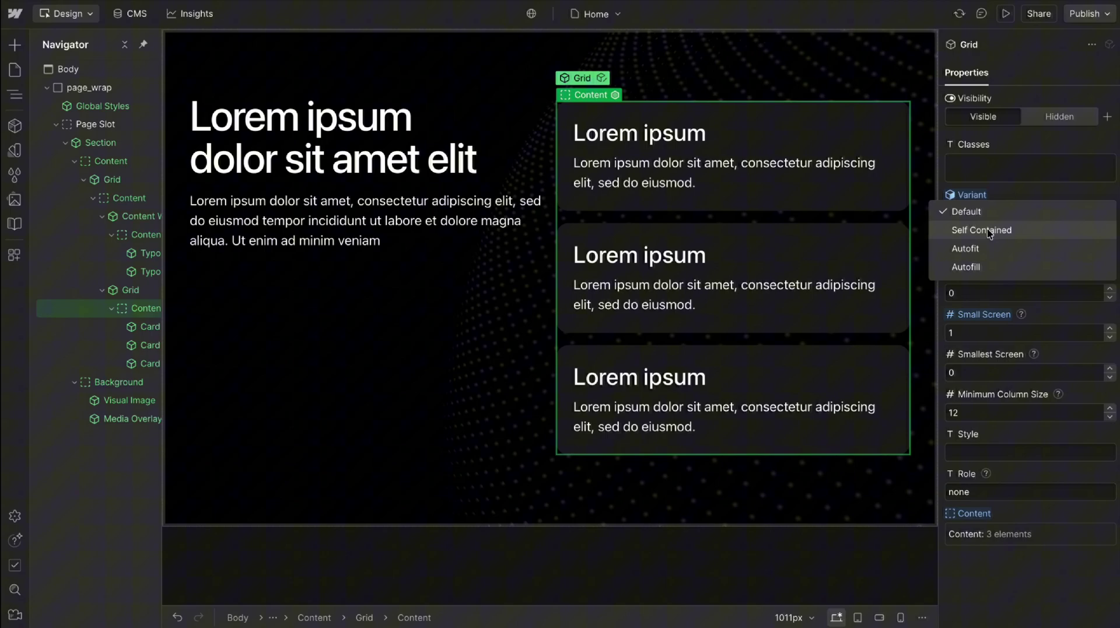
click(986, 230)
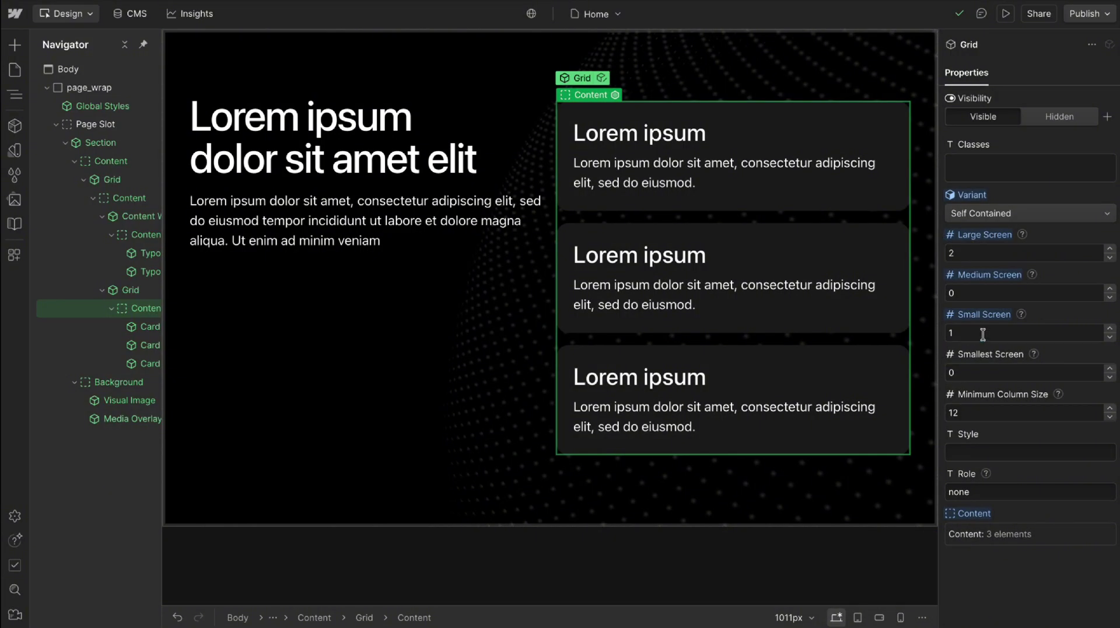
click(983, 334)
key(Up)
key(Down)
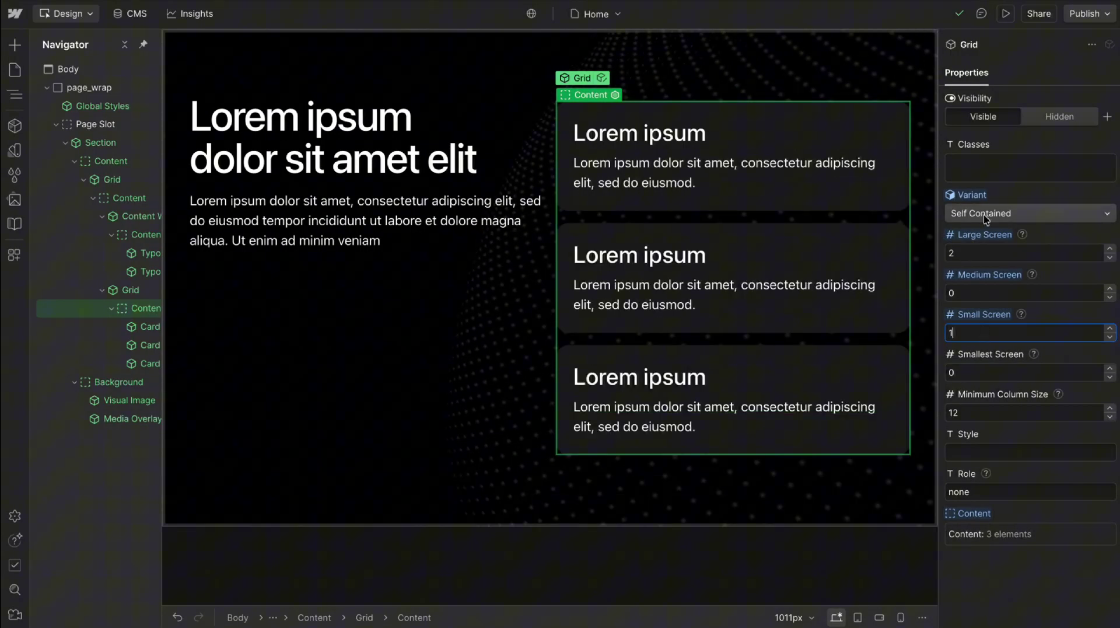
click(983, 213)
click(968, 191)
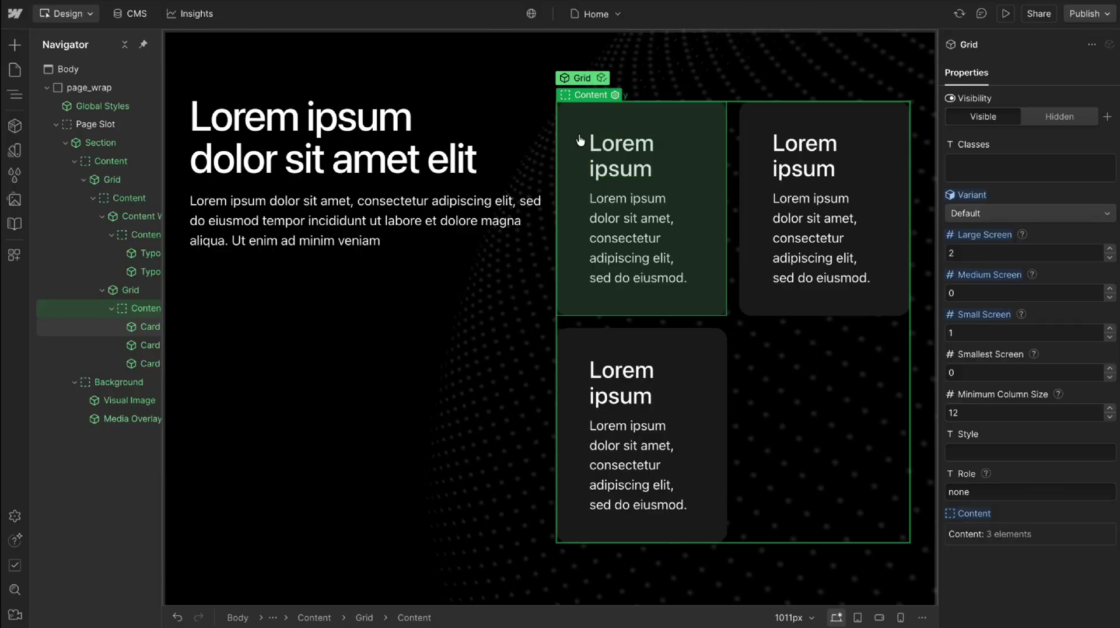
click(972, 215)
click(974, 231)
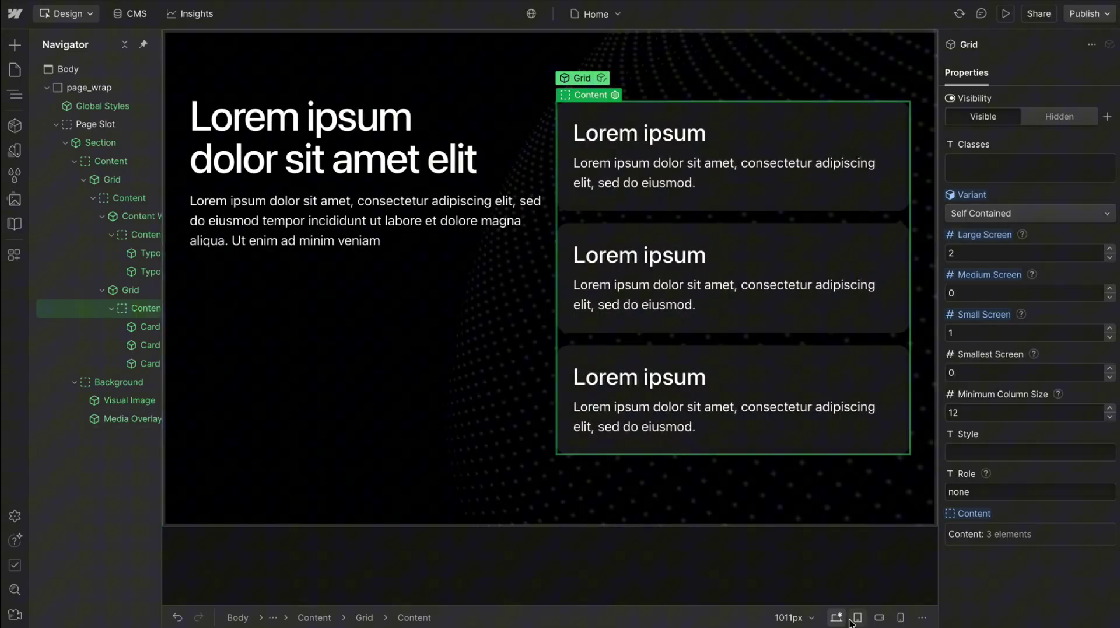
Step: At tablet width, reset Medium Screen so it inherits the column count
key(shift+2)
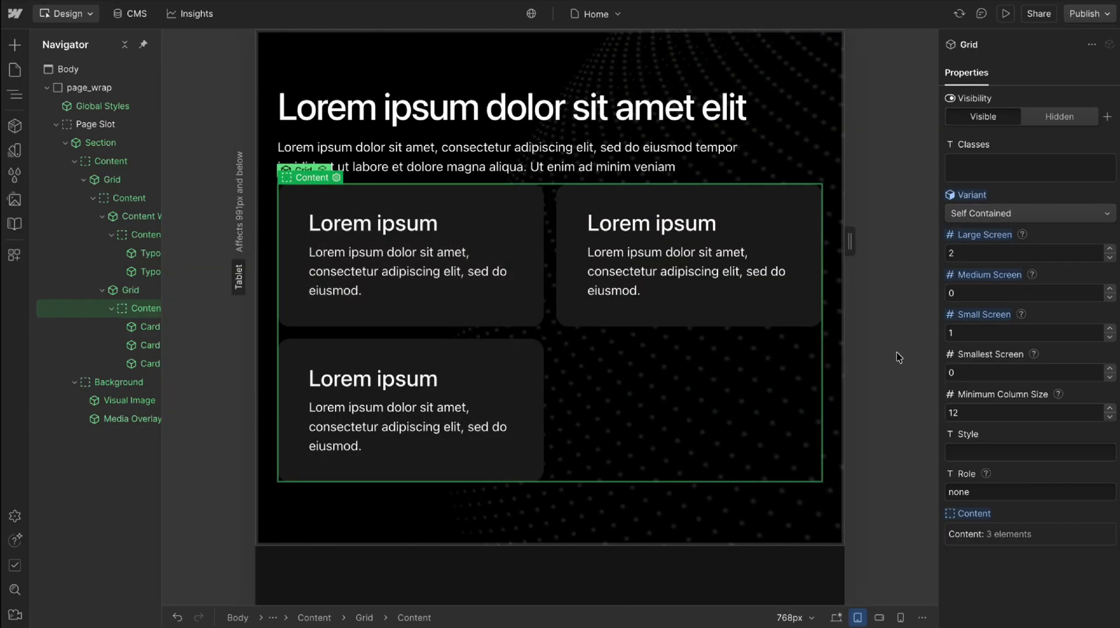
click(1011, 292)
text(1)
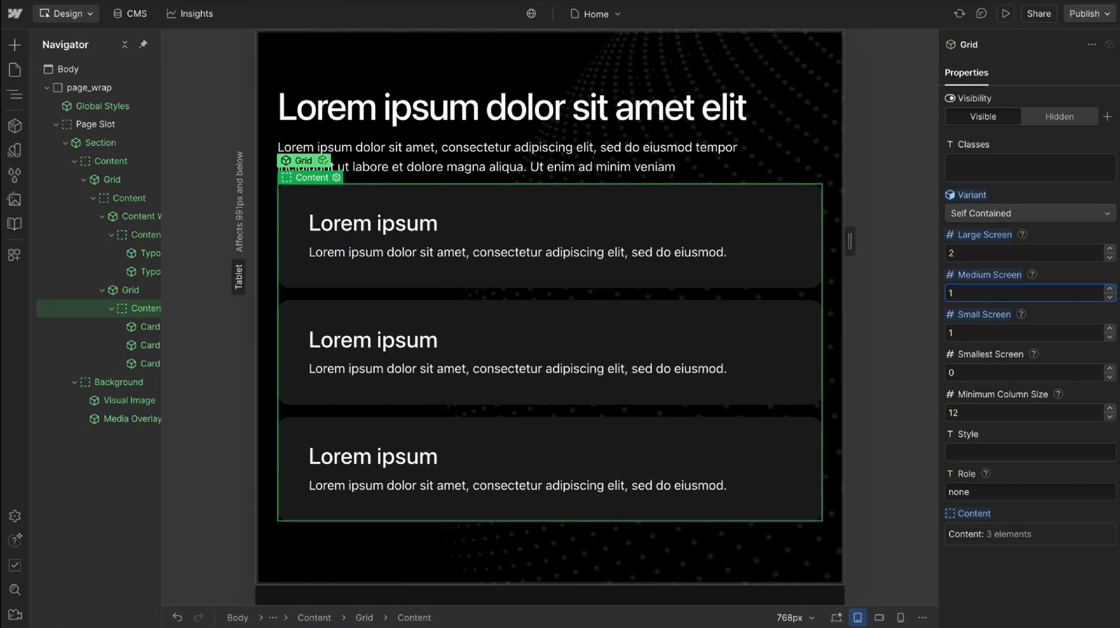
key(Down)
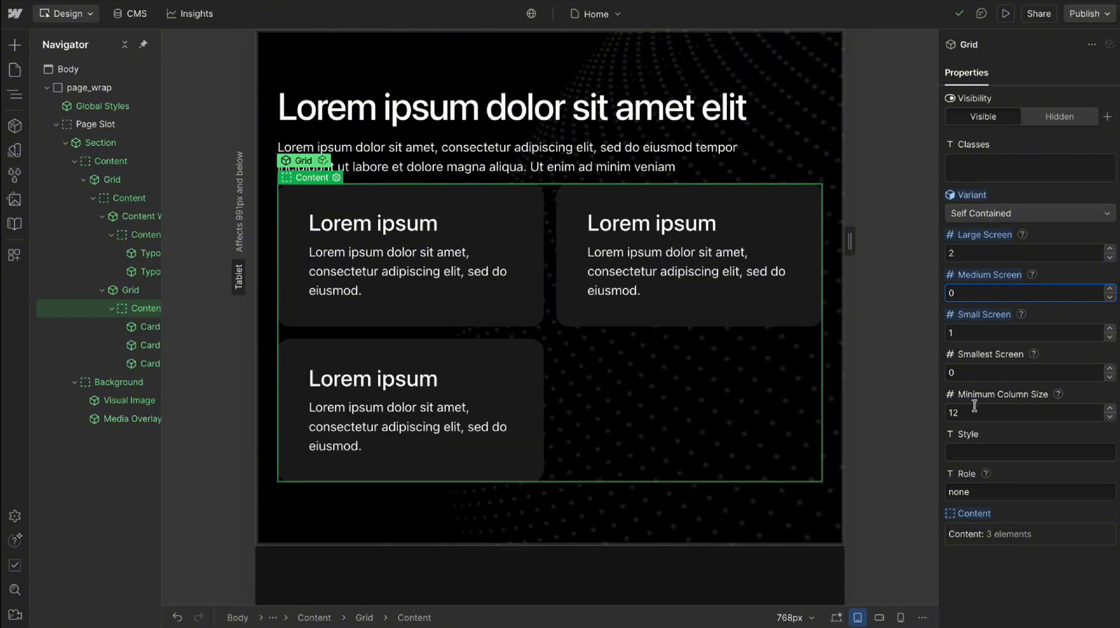
Step: Back on desktop, switch the grid to the Autofit variant
click(837, 618)
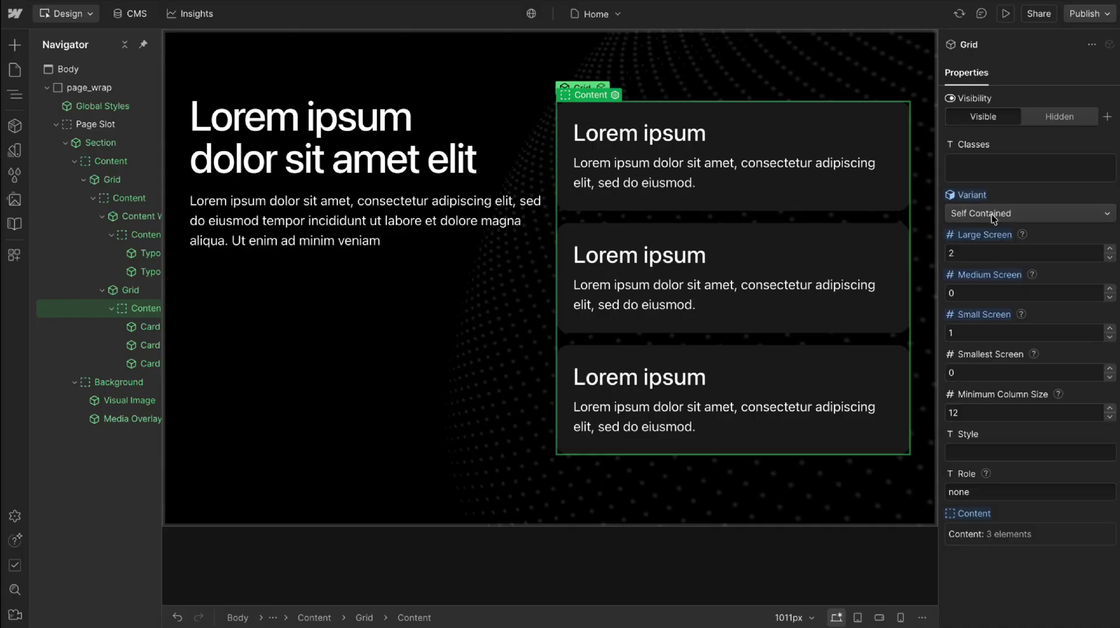
click(992, 214)
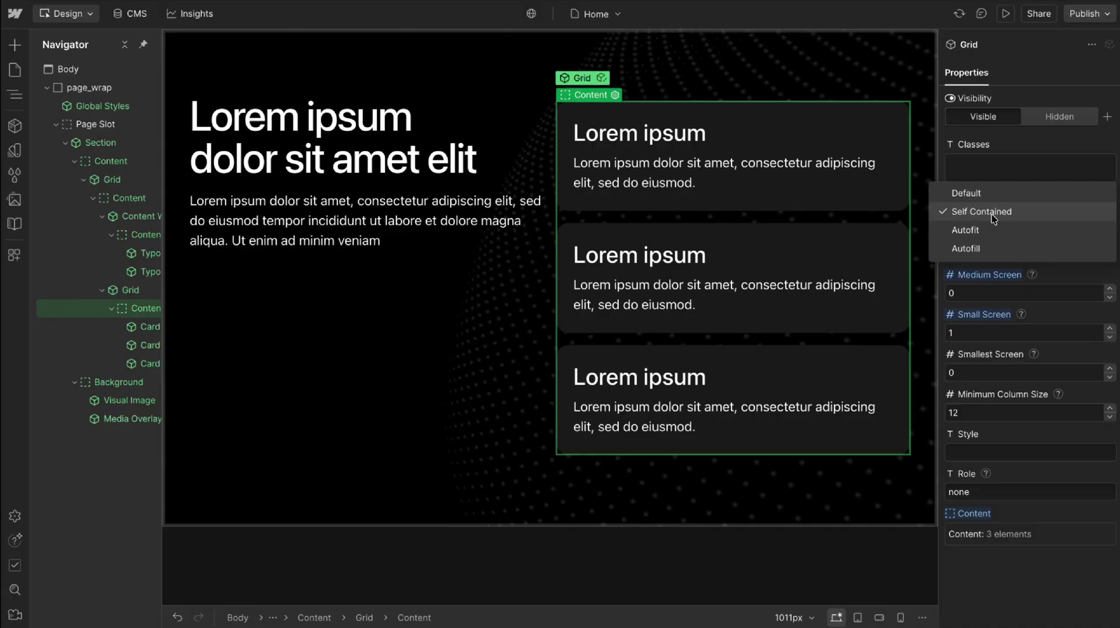
click(979, 231)
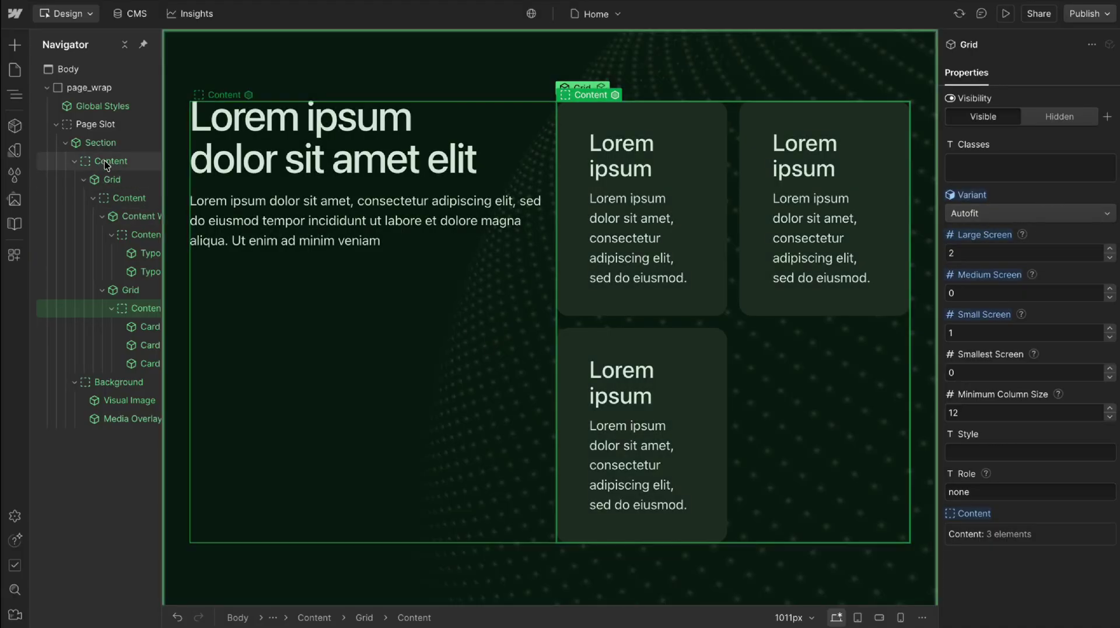
Step: Select the lower grid's content slot and change its Large Screen column count
click(104, 159)
scroll(485, 292, down, 5)
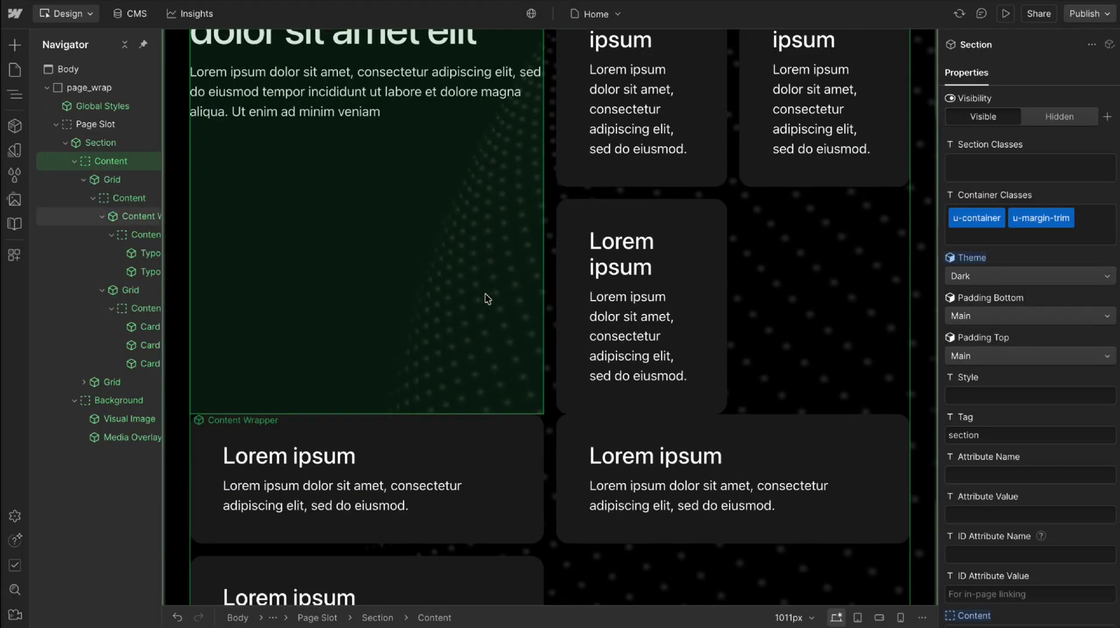
click(638, 385)
click(601, 425)
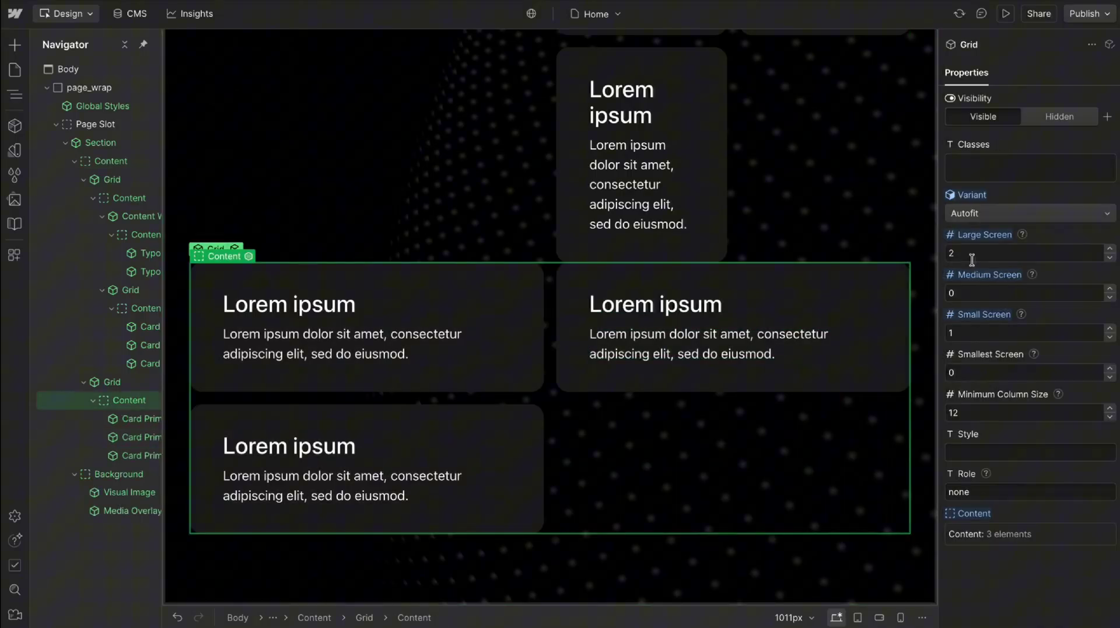
click(970, 255)
text(3)
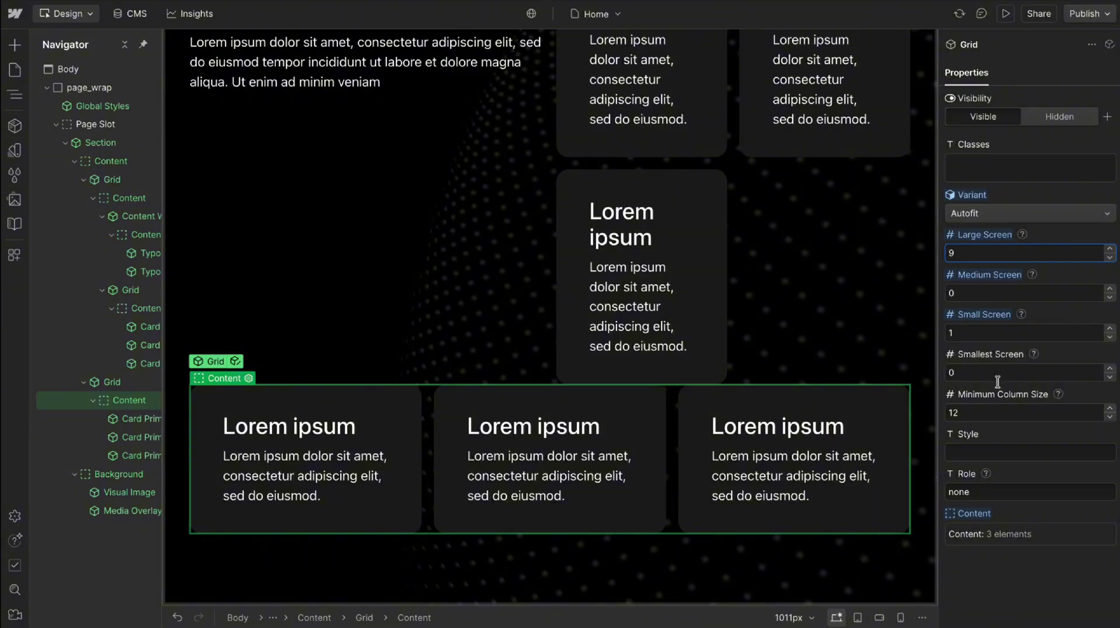
Step: Set the lower grid's Minimum Column Size to 19
click(981, 412)
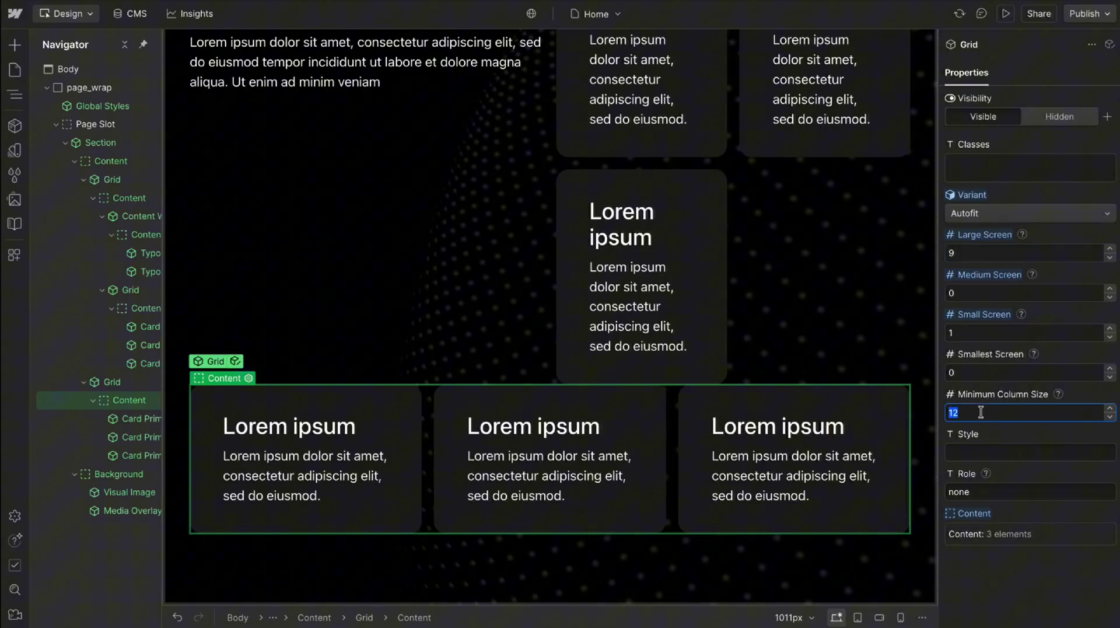
text(13)
key(Up)
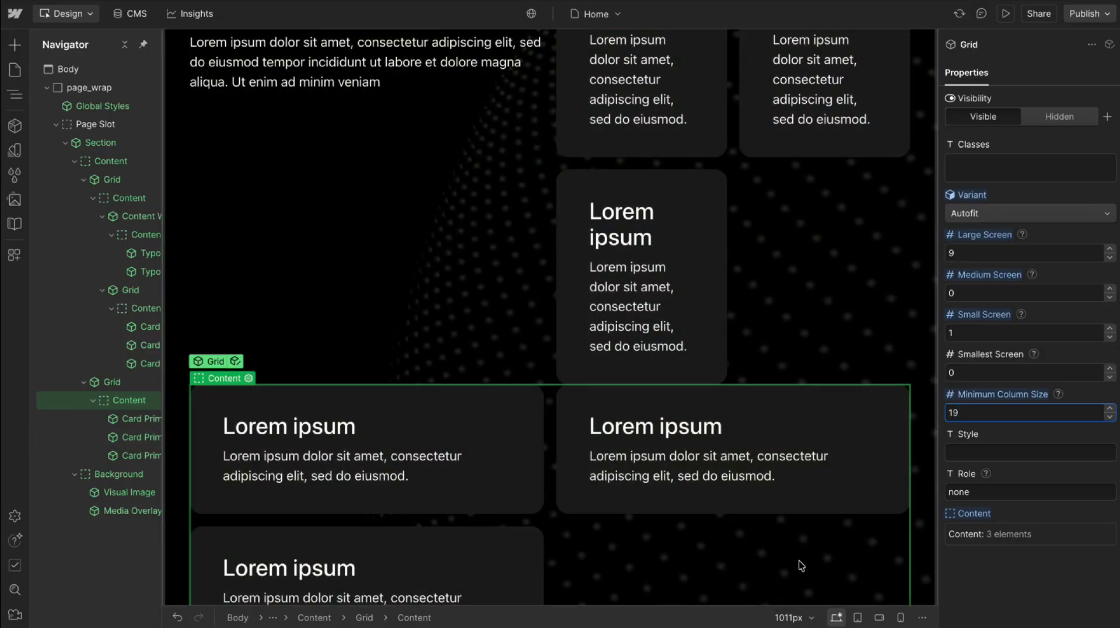
Step: Set the canvas width to 1440px
click(788, 615)
text(14)
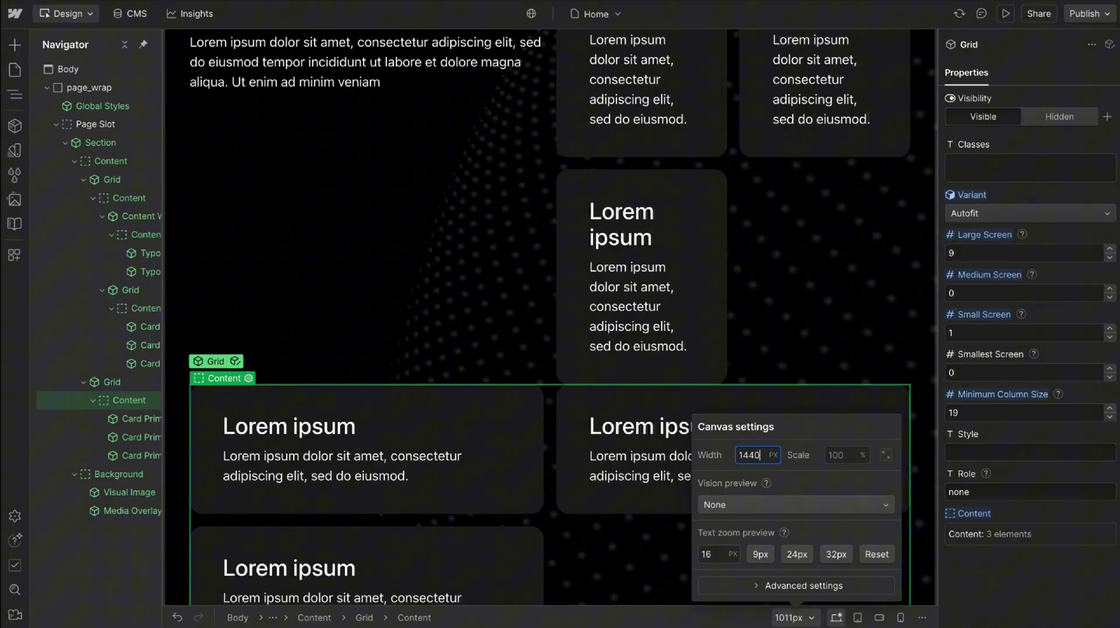
text(40)
key(Return)
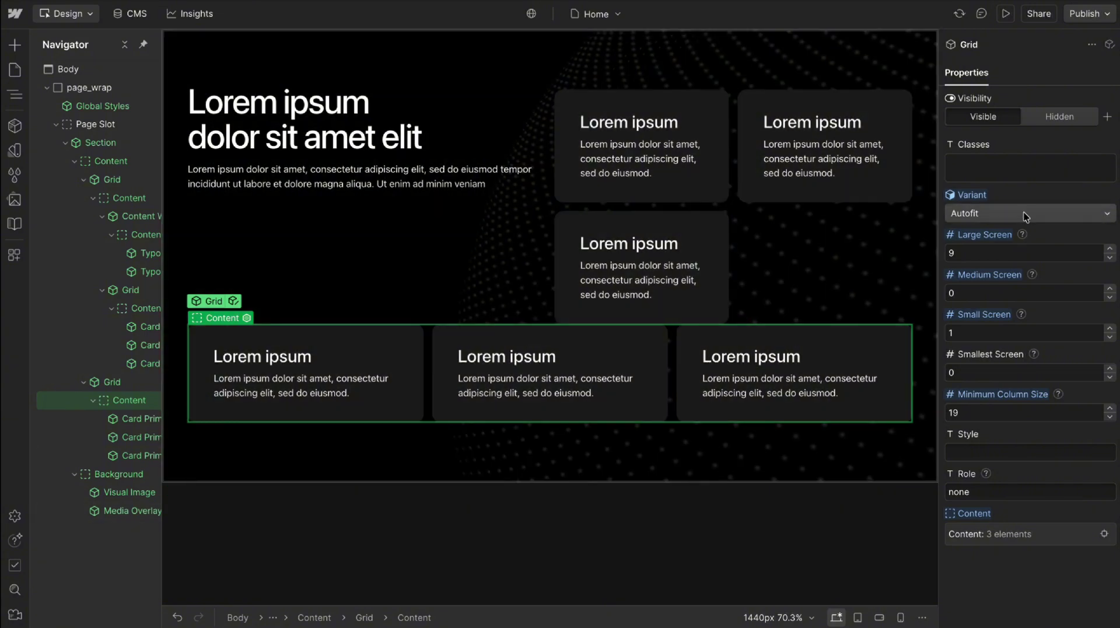
Step: Give the lower grid the Autofill variant and a minimum column size of 17
click(1020, 213)
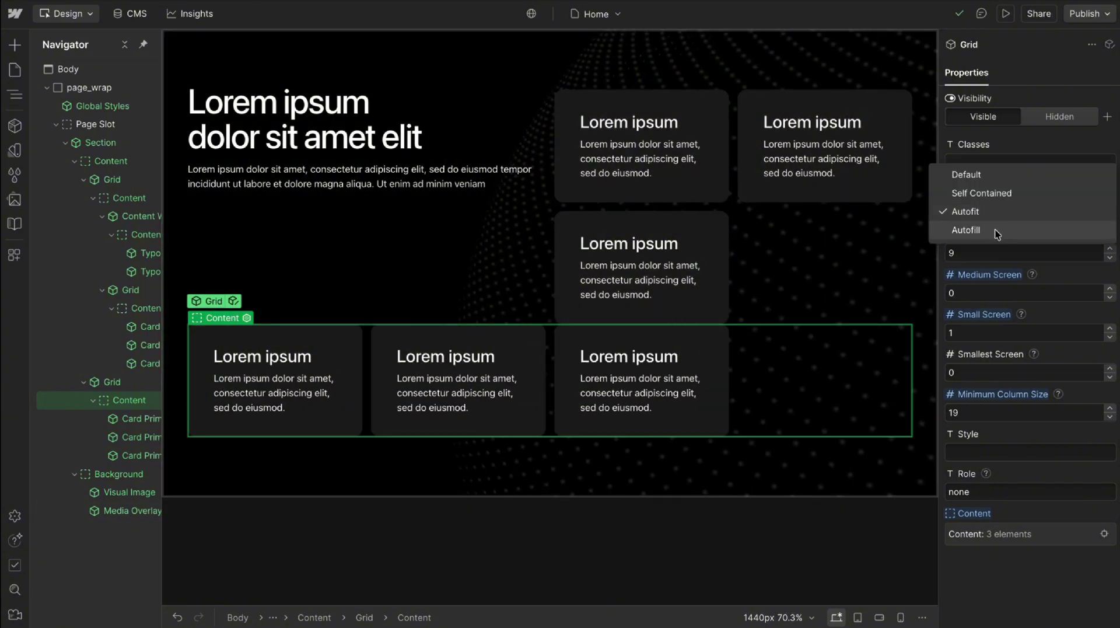
click(996, 233)
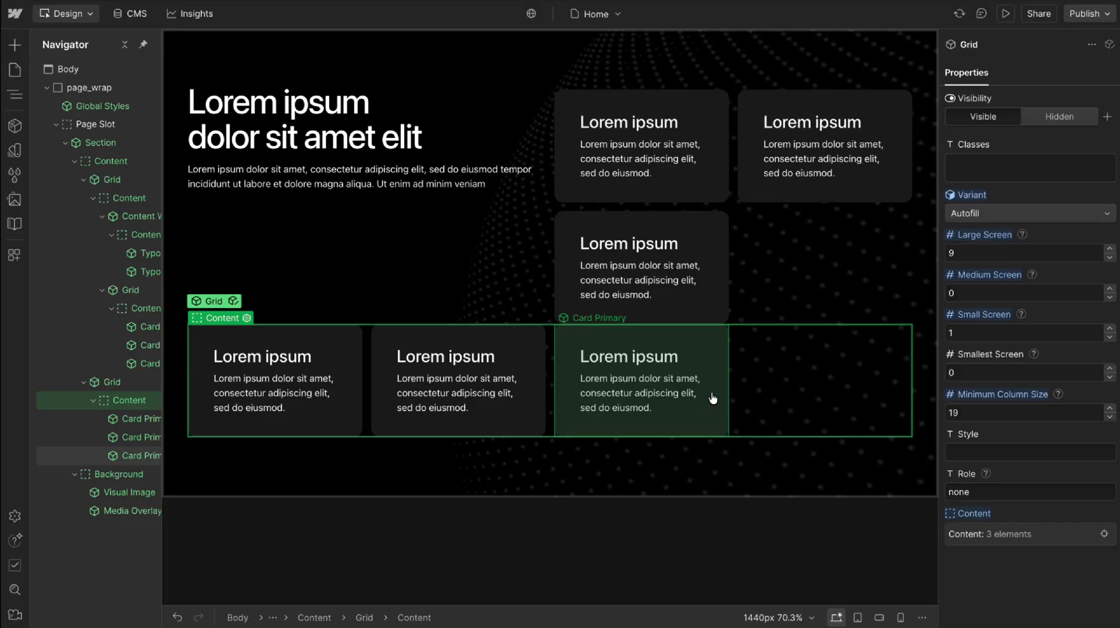
double_click(984, 413)
text(16)
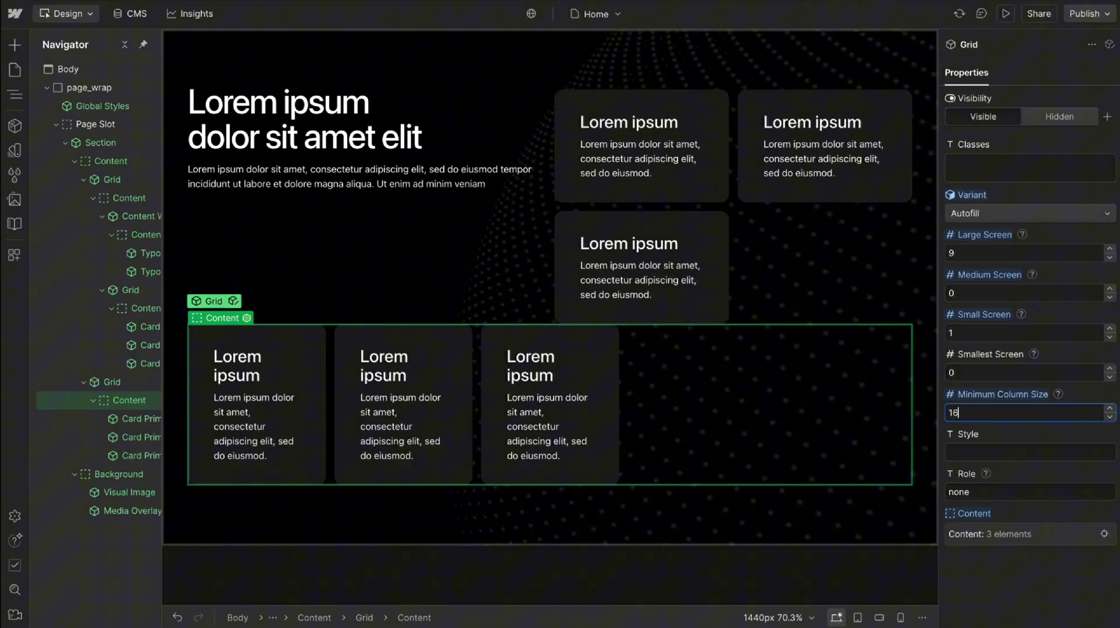
key(Up)
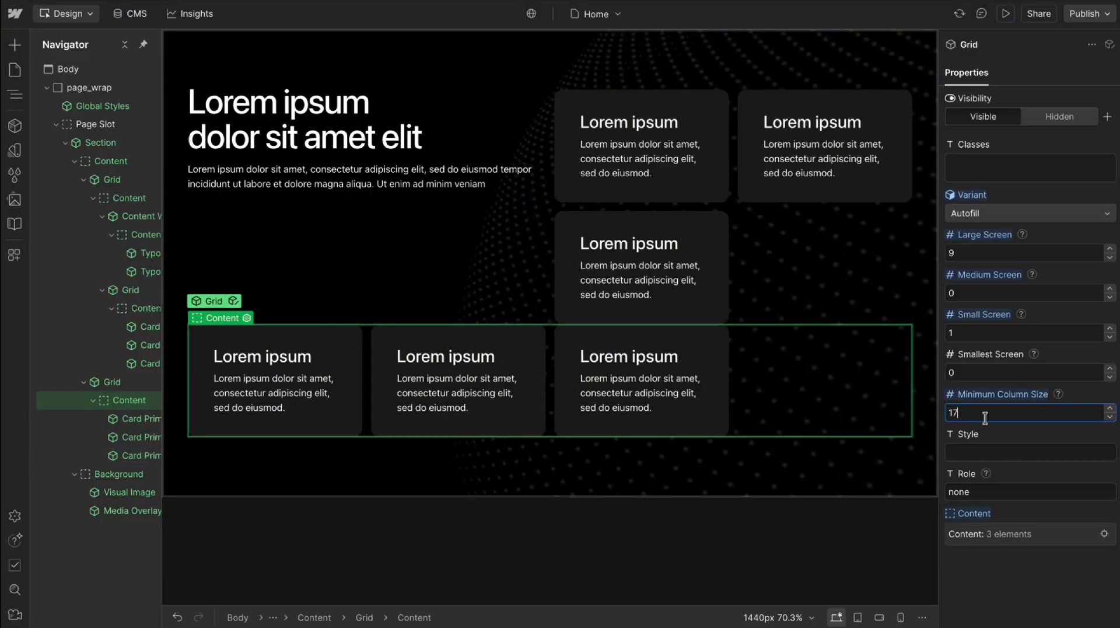
Step: Switch the lower grid to Autofit, then delete and restore its third card
click(1006, 213)
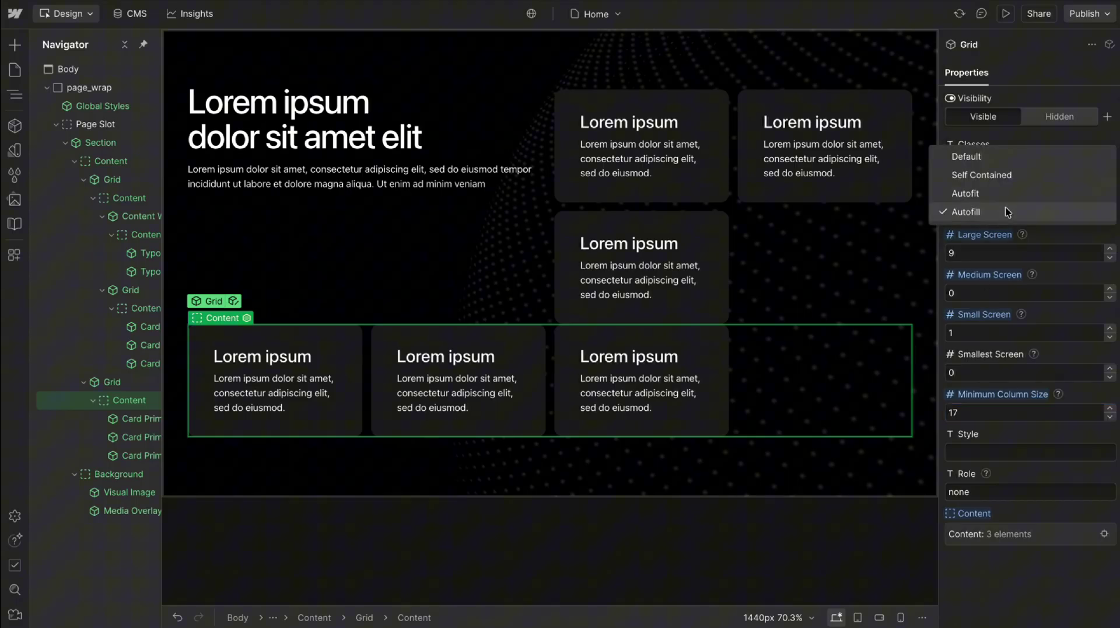
click(1003, 195)
click(782, 371)
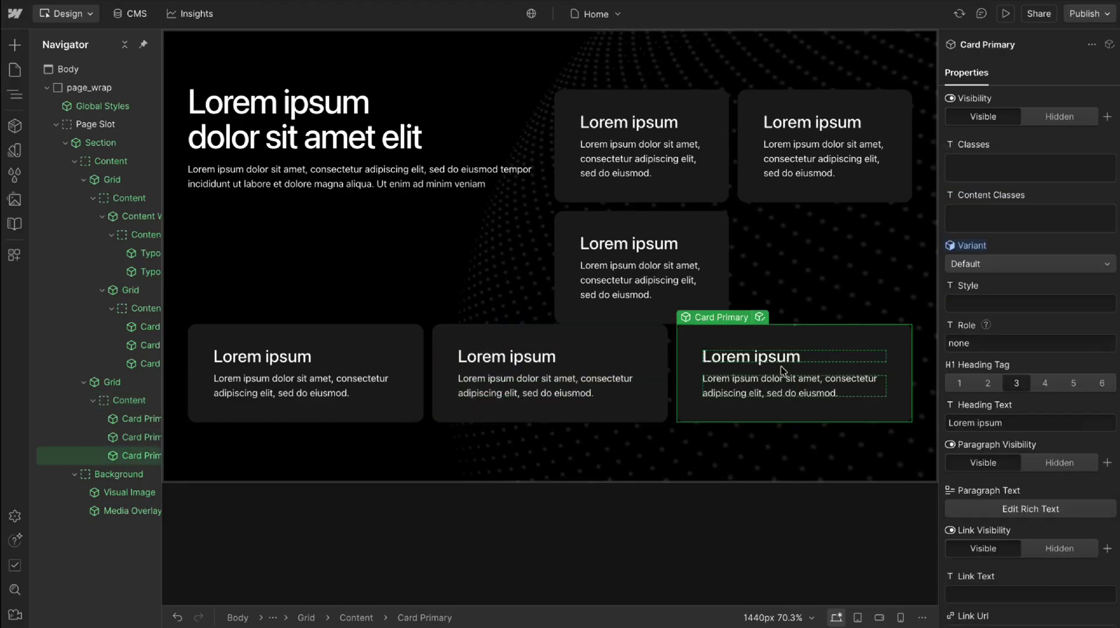
key(Delete)
key(ctrl+z)
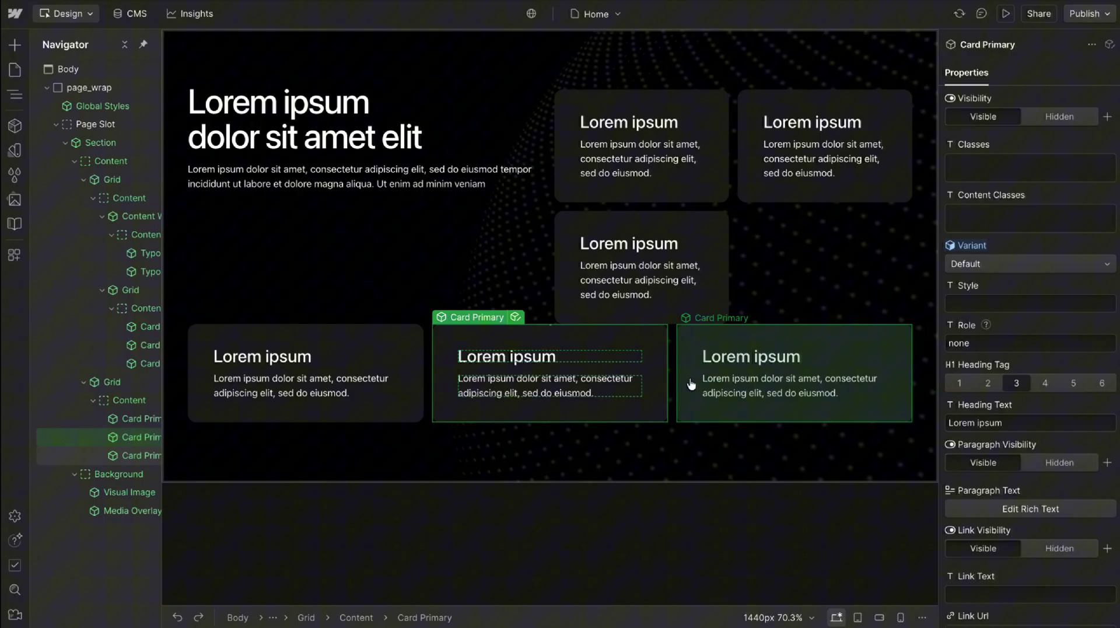
click(692, 387)
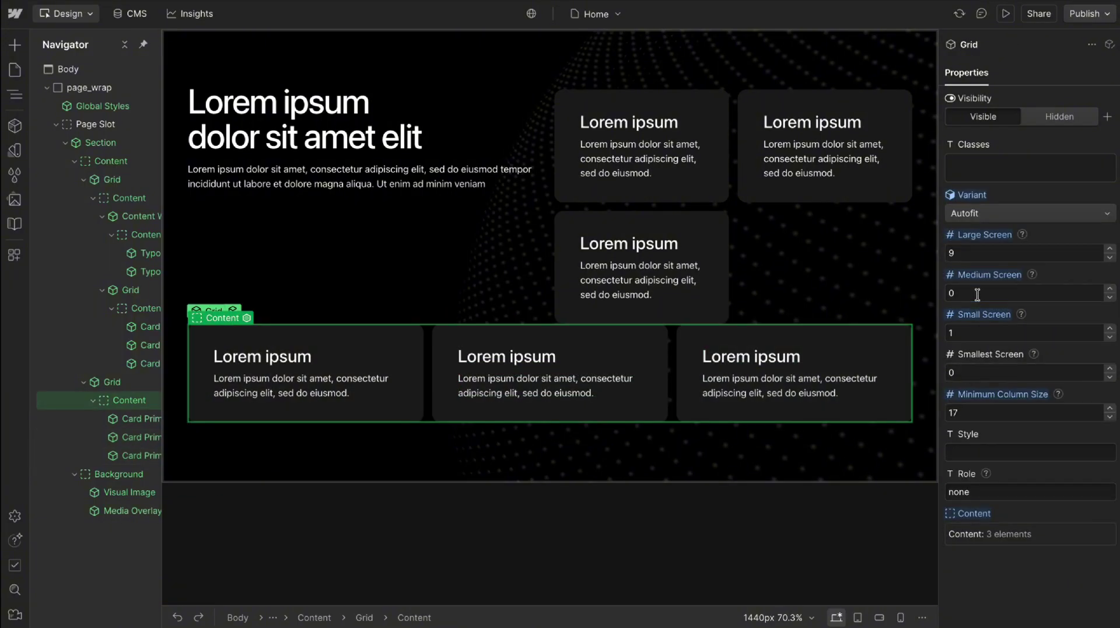
Step: Set the lower grid's Small Screen columns to 0, keeping the Autofit variant
click(990, 334)
text(0)
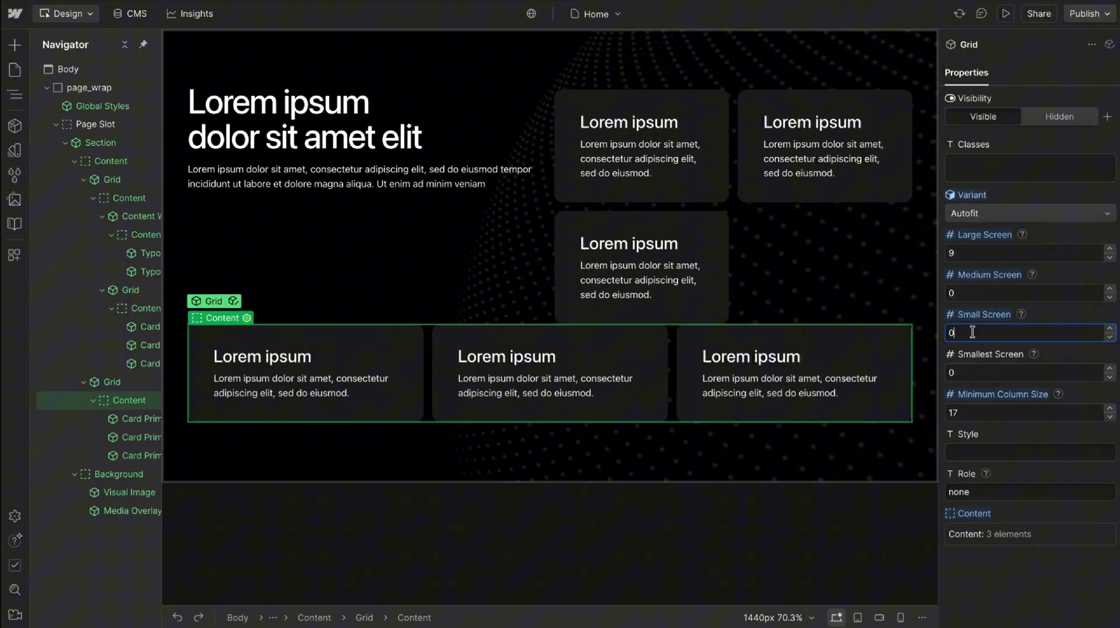
click(985, 212)
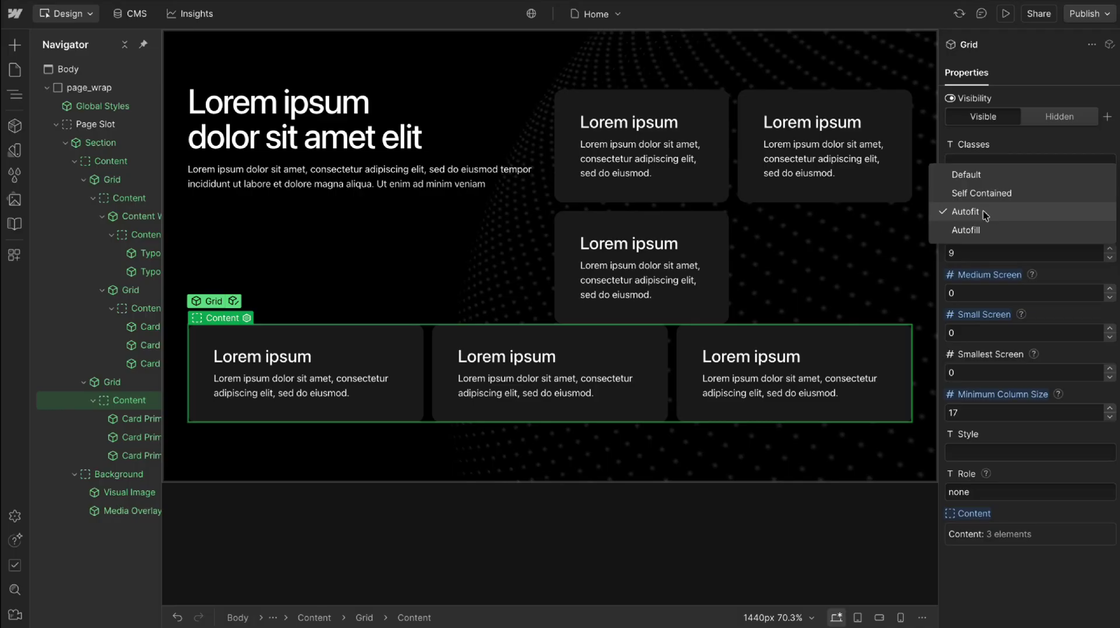
click(982, 211)
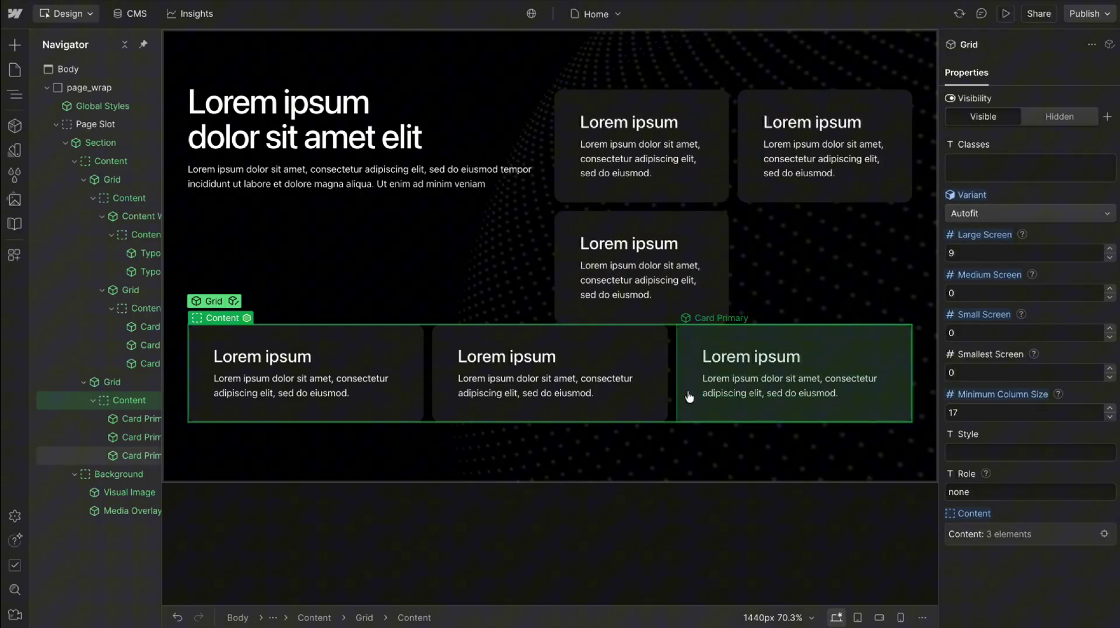
Step: Delete the lower grid and open the Grid component's properties list
key(Delete)
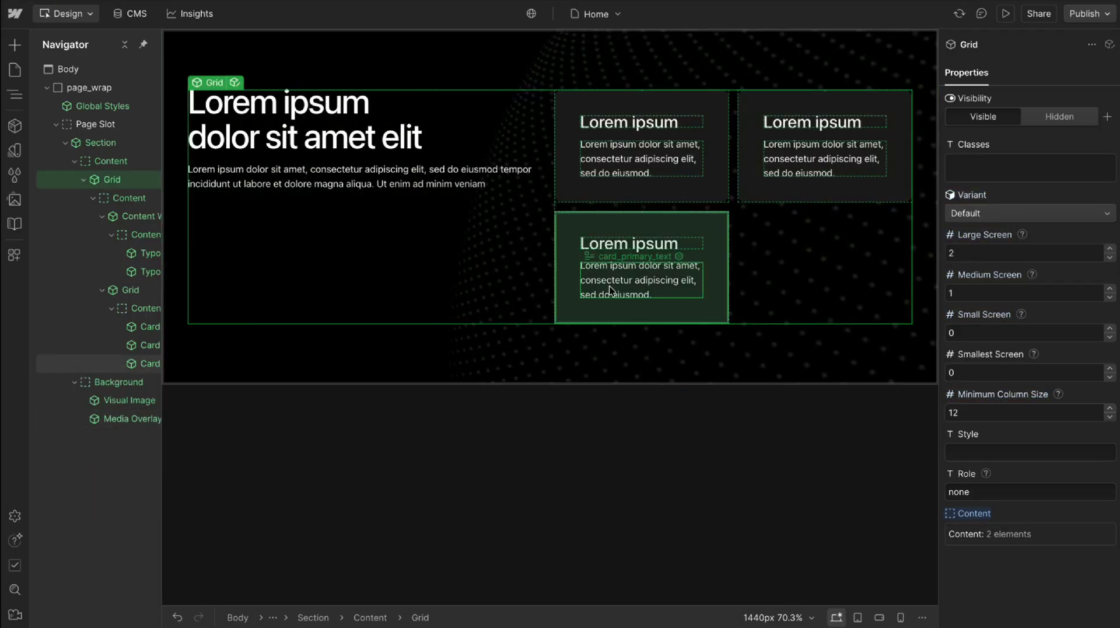
click(234, 83)
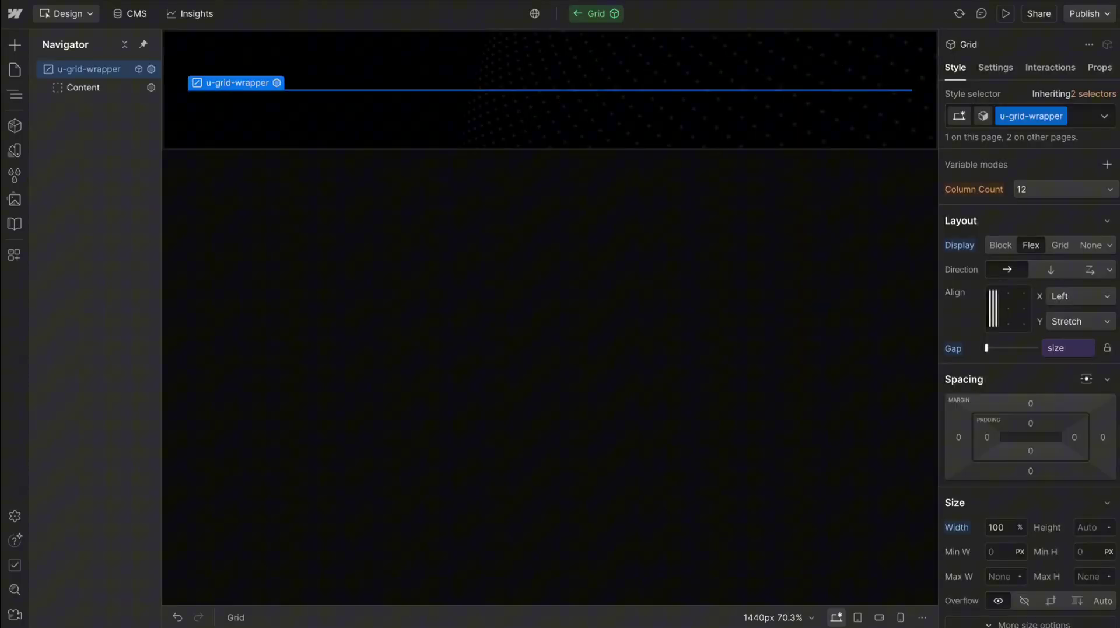
click(1100, 68)
Step: Review Large Screen's min, max, decimals 0 and default 2 settings
click(987, 180)
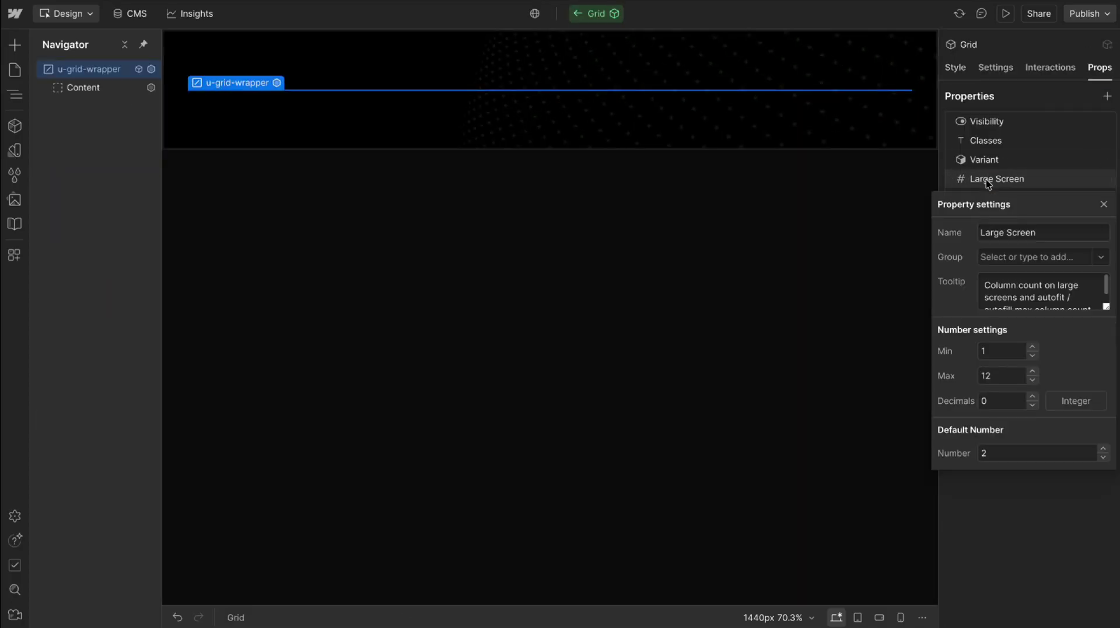
click(992, 350)
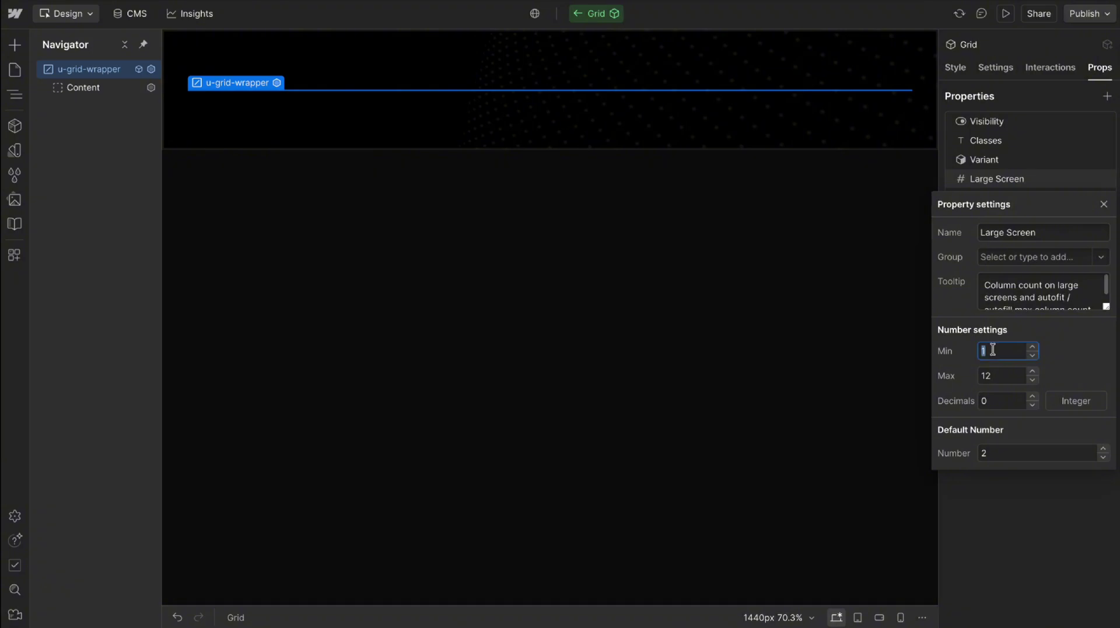
click(997, 378)
click(1002, 401)
text(1)
key(BackSpace)
text(0)
click(1007, 449)
click(1014, 508)
click(1015, 508)
Step: Review the Medium Screen property settings and close them
click(1005, 199)
click(998, 368)
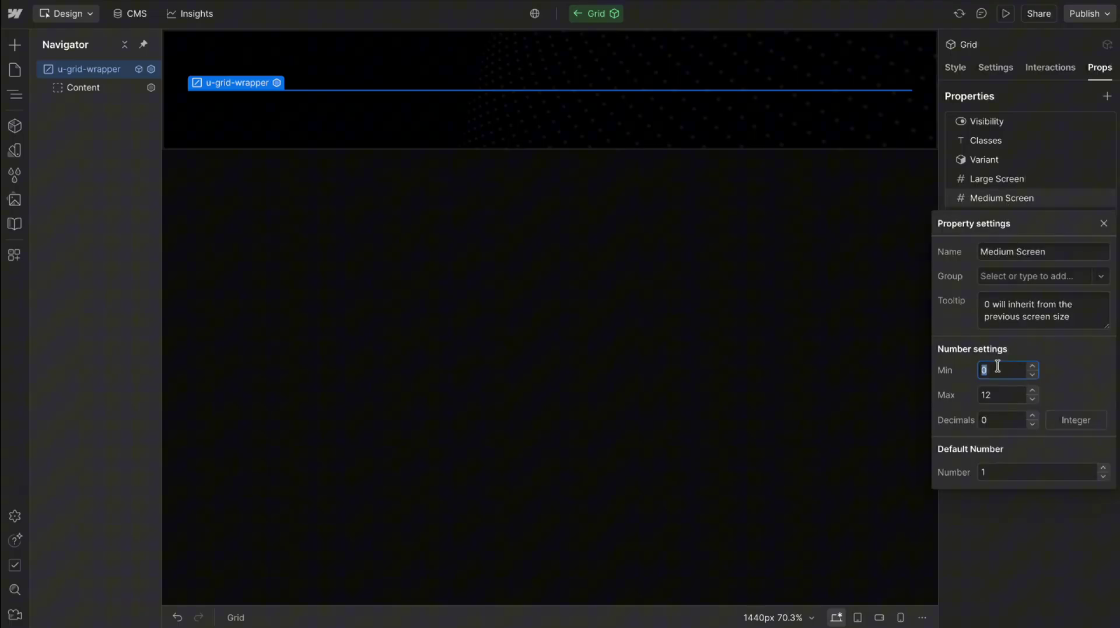
click(1025, 596)
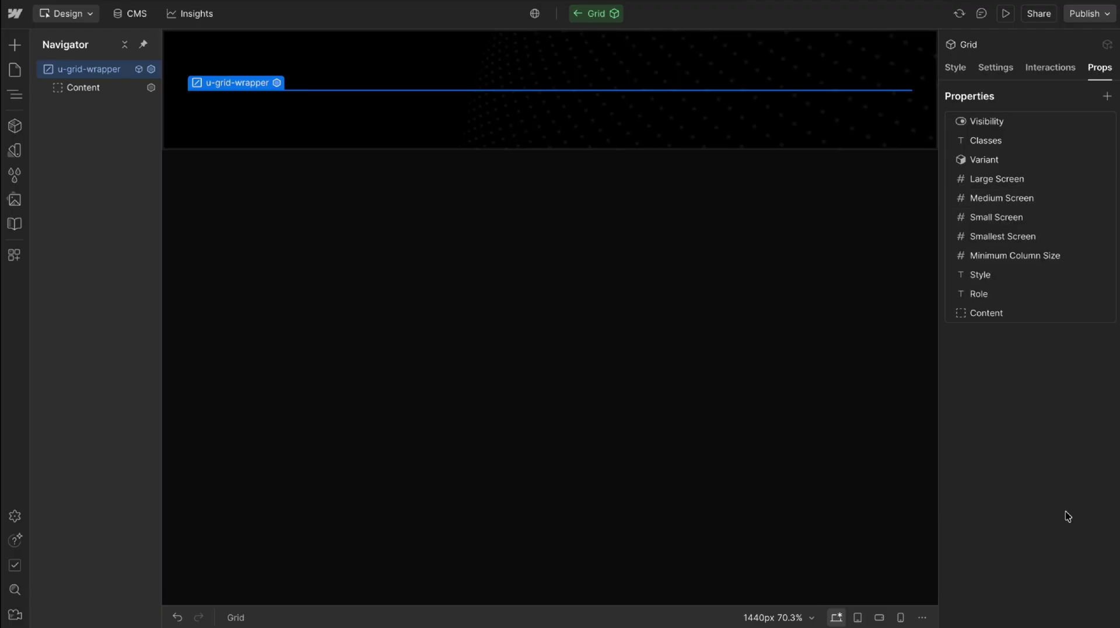
Step: Return to the Home page and set the hero paragraph's Max Width to 40
click(752, 376)
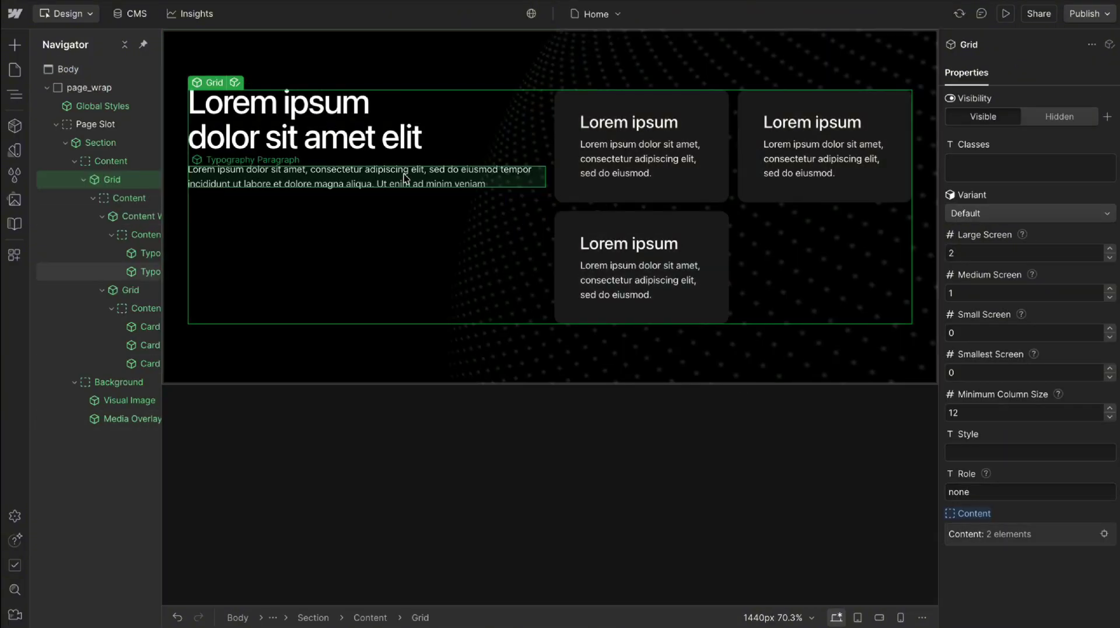
click(406, 178)
click(1021, 304)
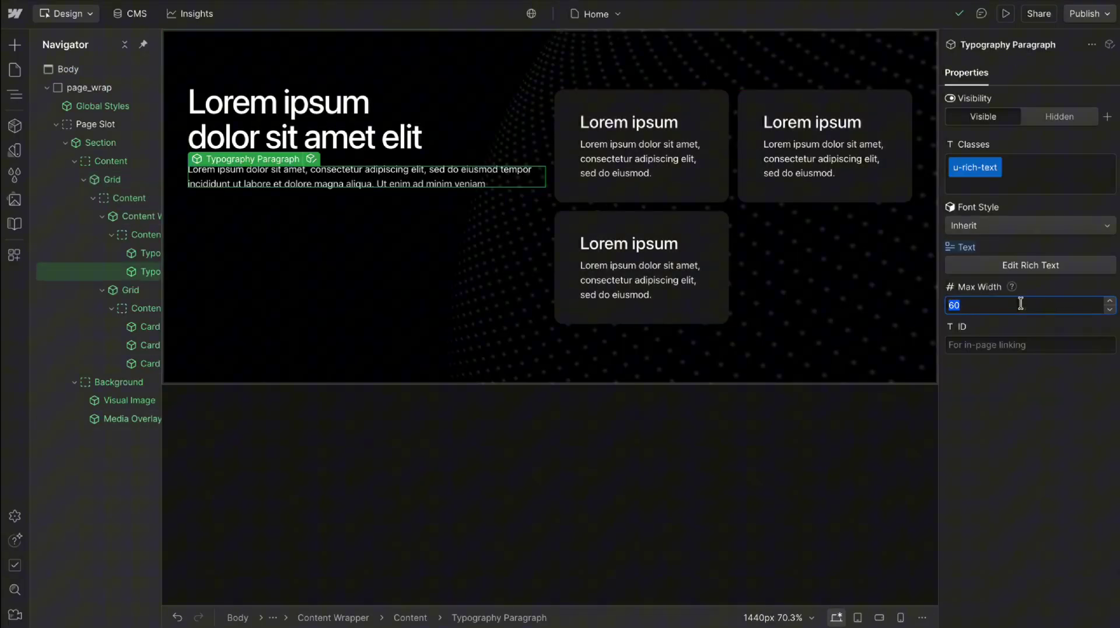
text(40)
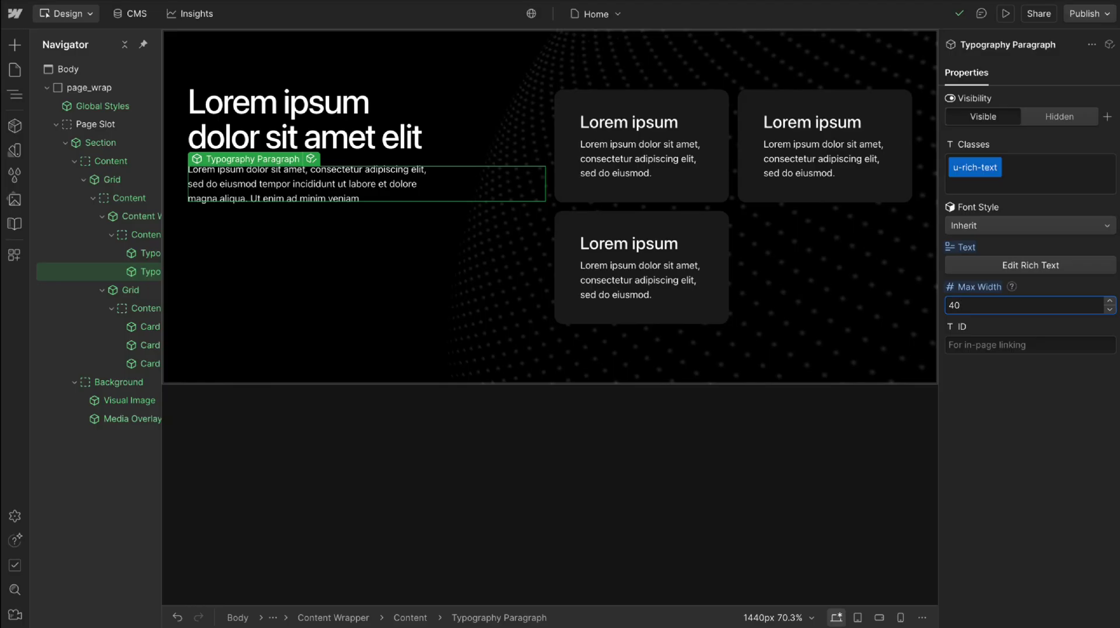
Step: Try Max Width values 34, 32 and -1, then settle on 40
key(BackSpace)
key(BackSpace)
text(34)
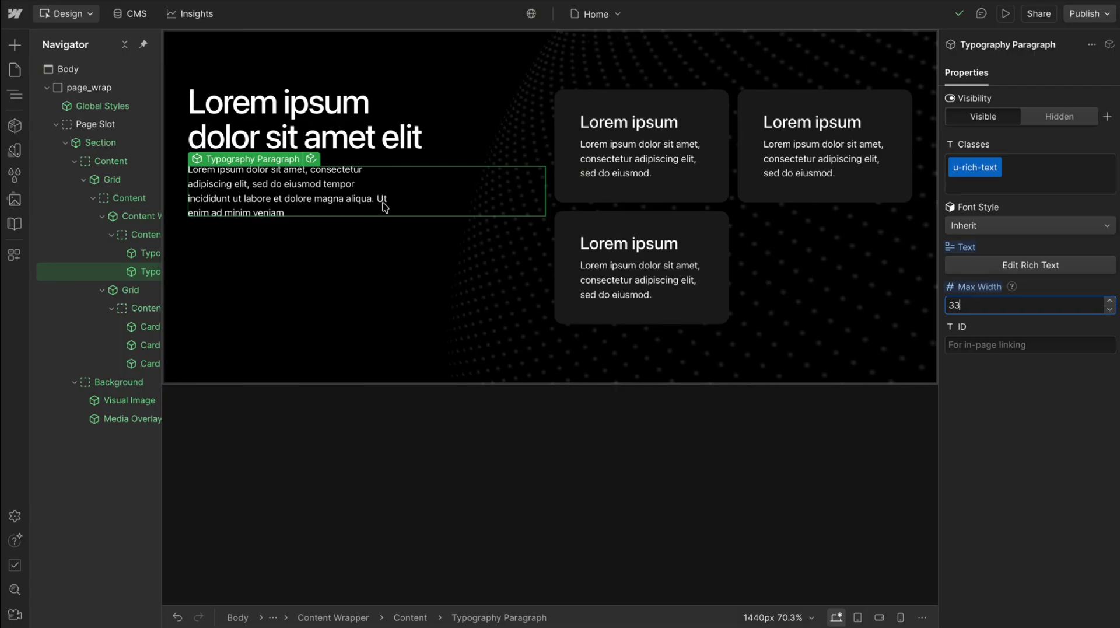
key(Down)
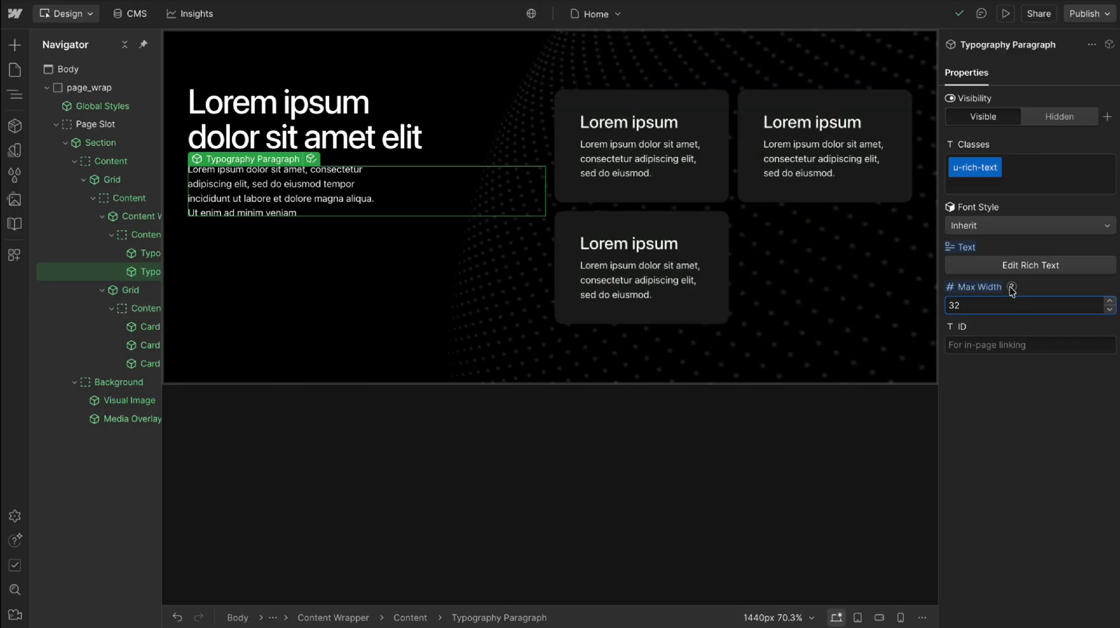
mouse_move(1011, 288)
key(BackSpace)
key(BackSpace)
text(-1)
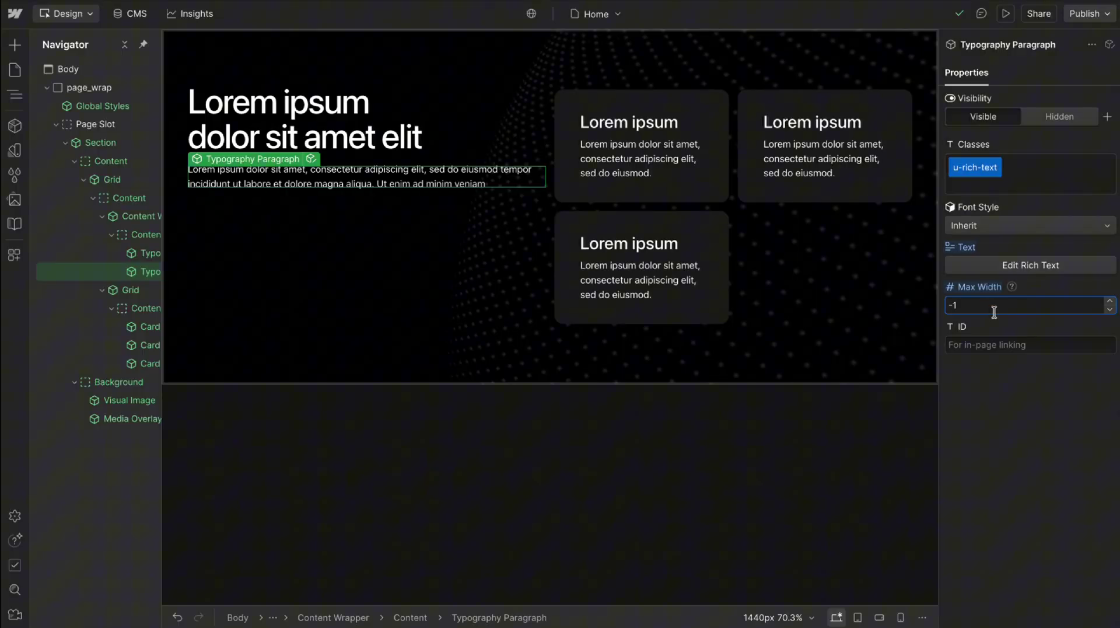
key(BackSpace)
key(BackSpace)
text(40)
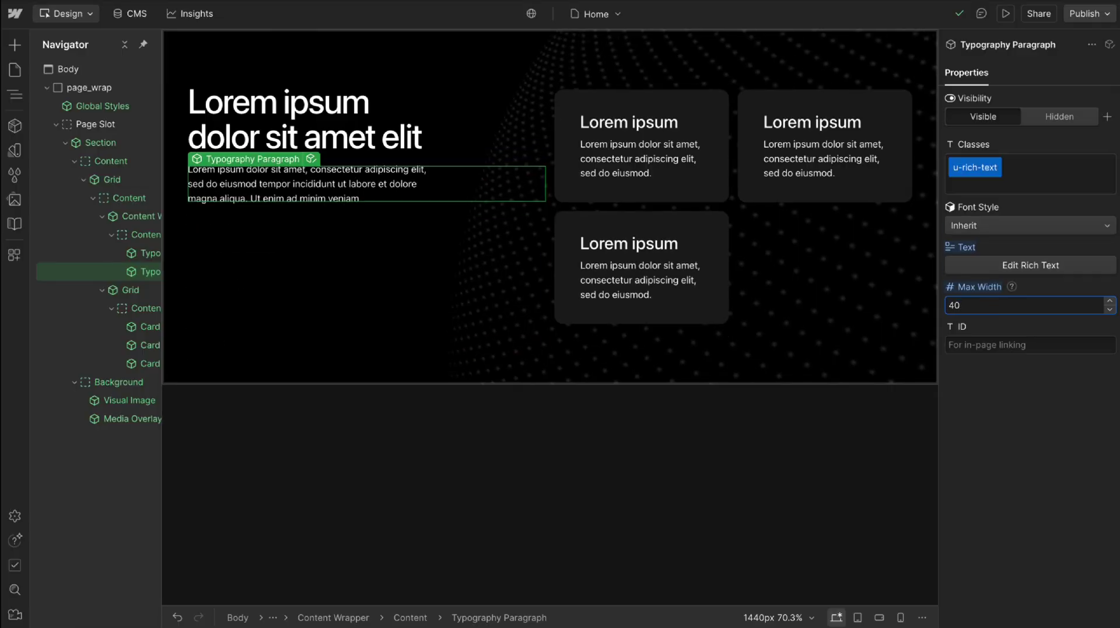
Step: Open the Typography Paragraph component's Max W custom formula in the Style settings
click(310, 159)
click(952, 67)
scroll(991, 392, down, 5)
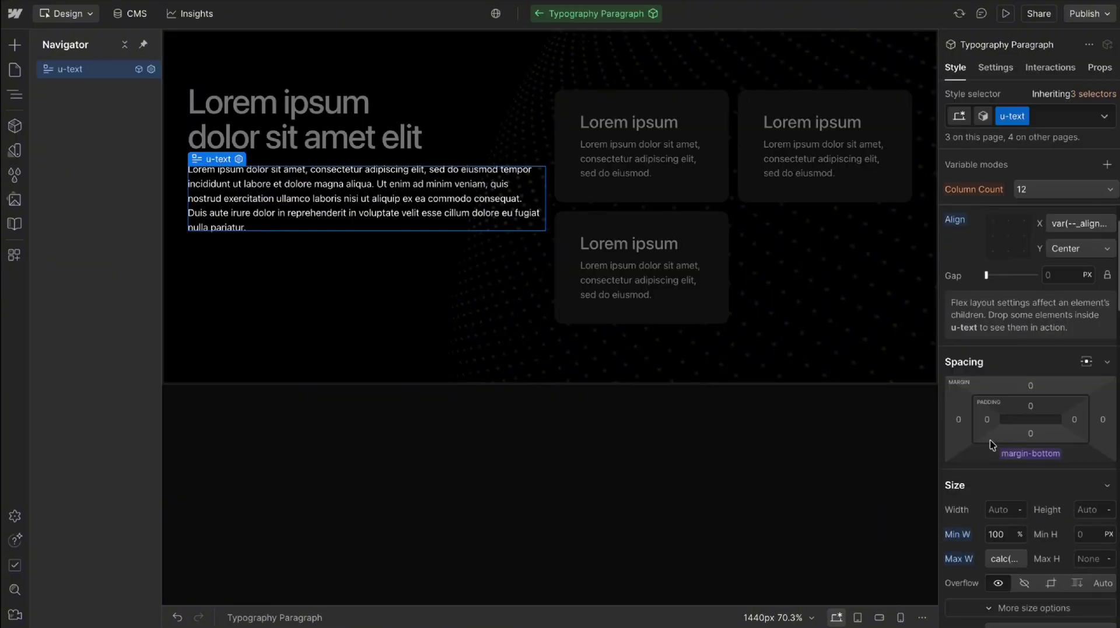
click(991, 390)
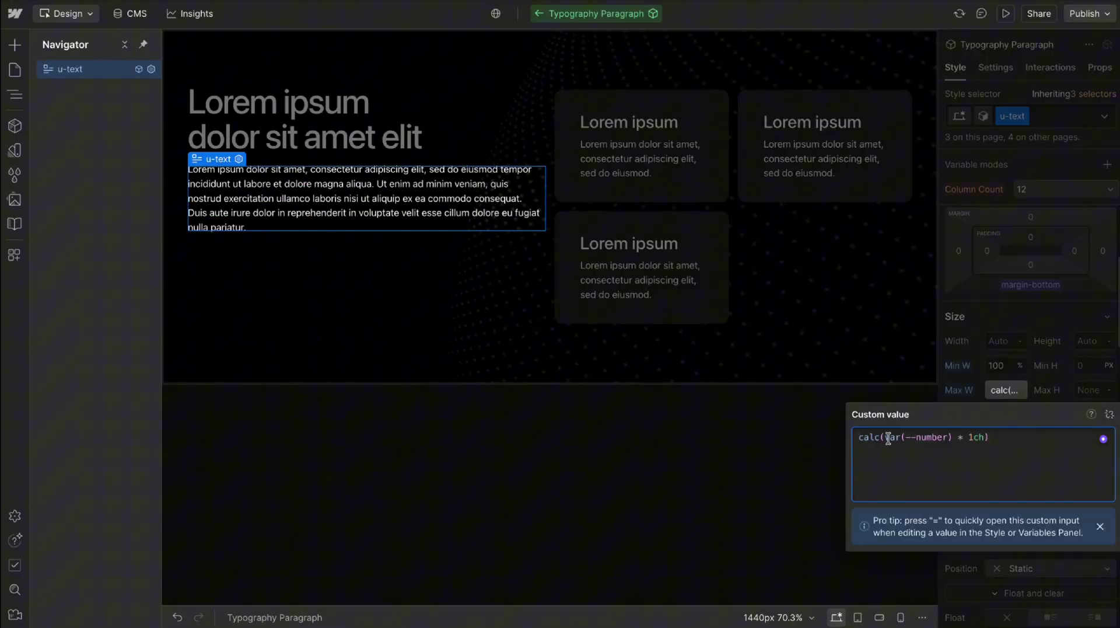
Step: Swap the formula's ch unit for rem and back, then close and exit the component
drag(888, 437, 957, 439)
drag(968, 441, 983, 438)
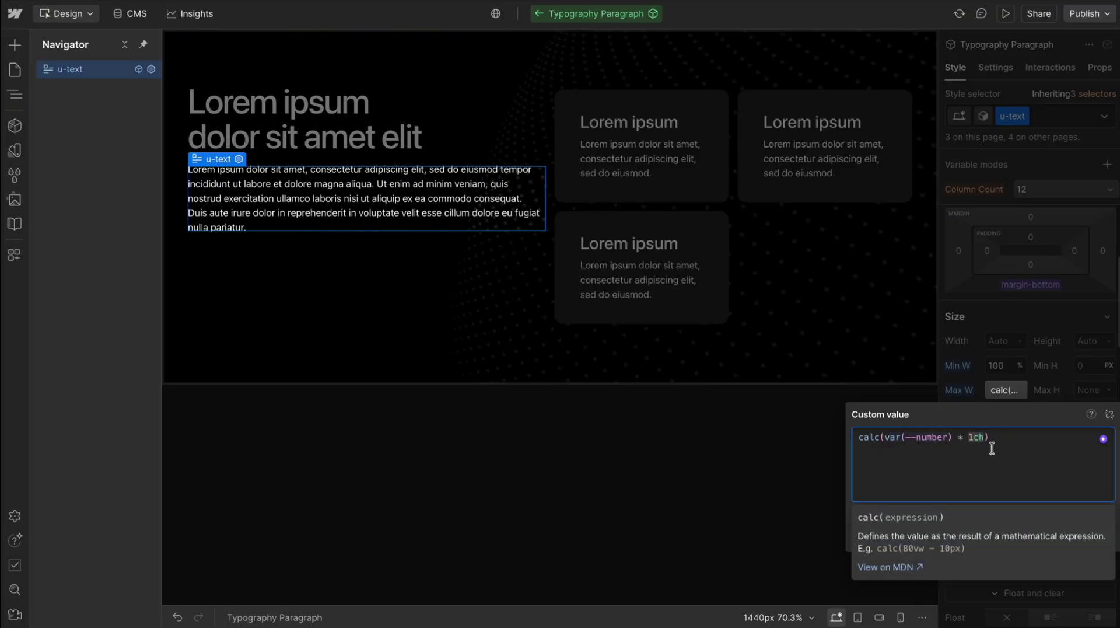
click(975, 437)
key(Right)
key(Right)
key(BackSpace)
key(BackSpace)
text(rem)
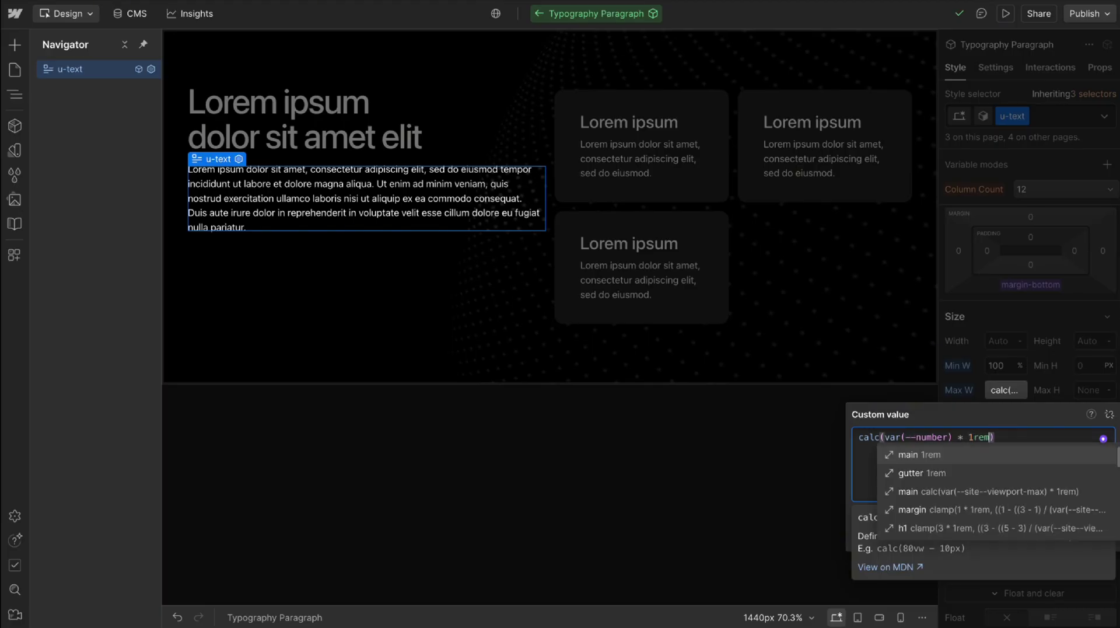
key(BackSpace)
key(BackSpace)
key(BackSpace)
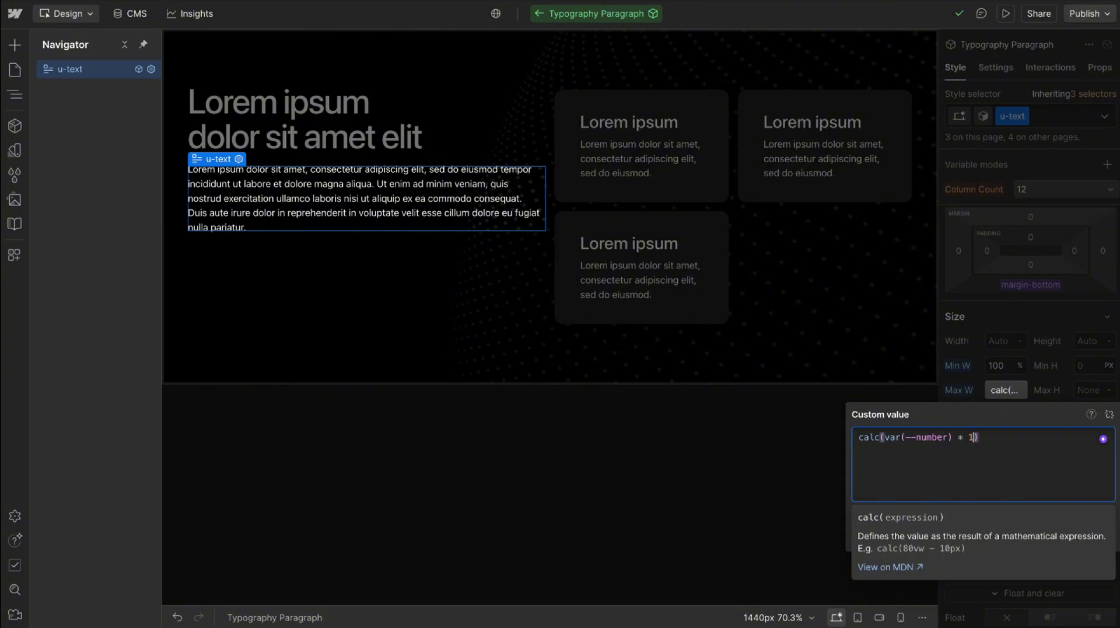
key(Return)
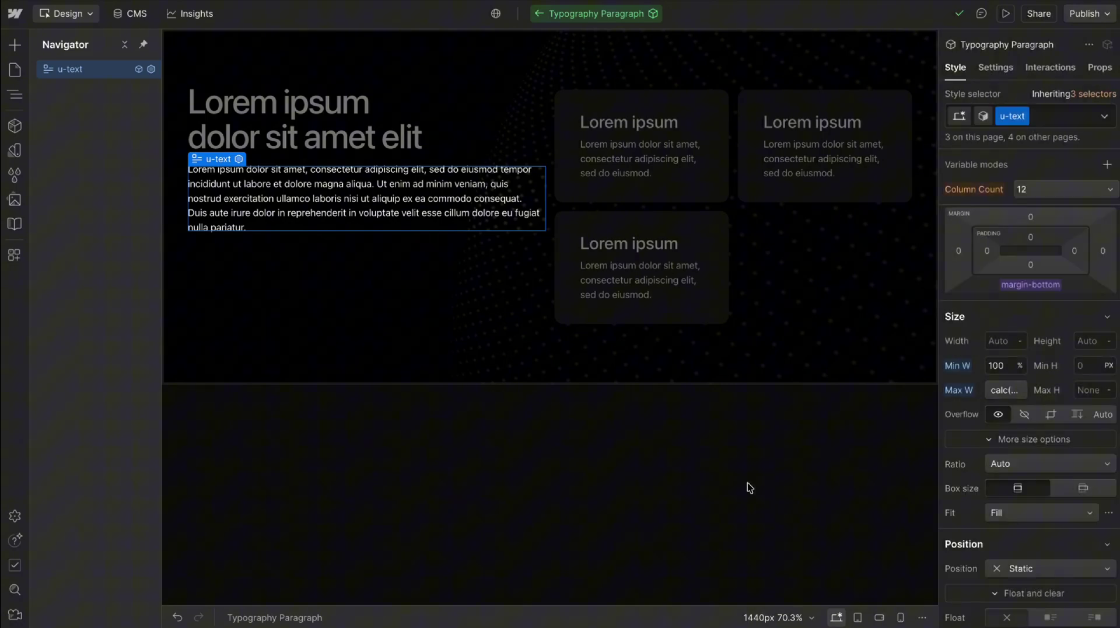
click(750, 487)
Step: Switch the background Media Overlay to the Gradient variant and edit its Overlay Strength
click(575, 342)
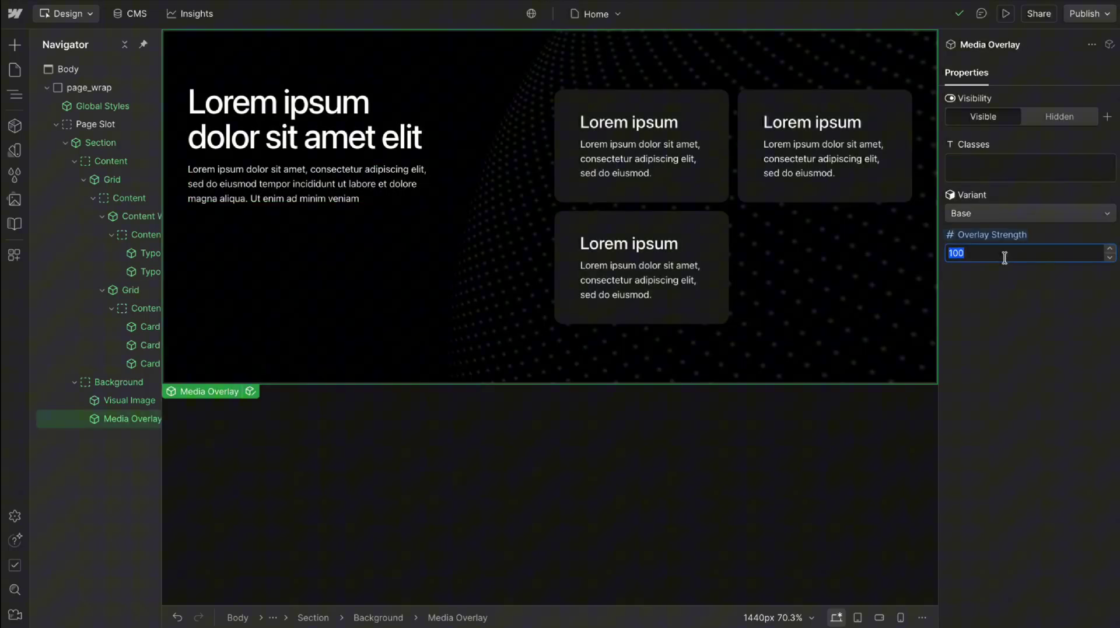
text(70)
click(984, 215)
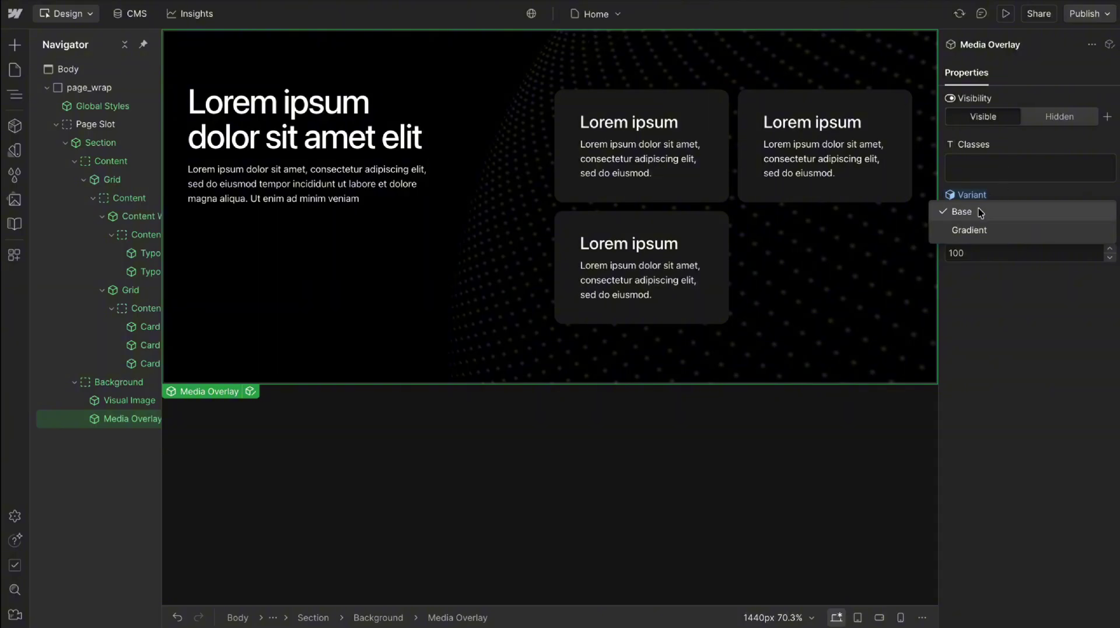
click(969, 230)
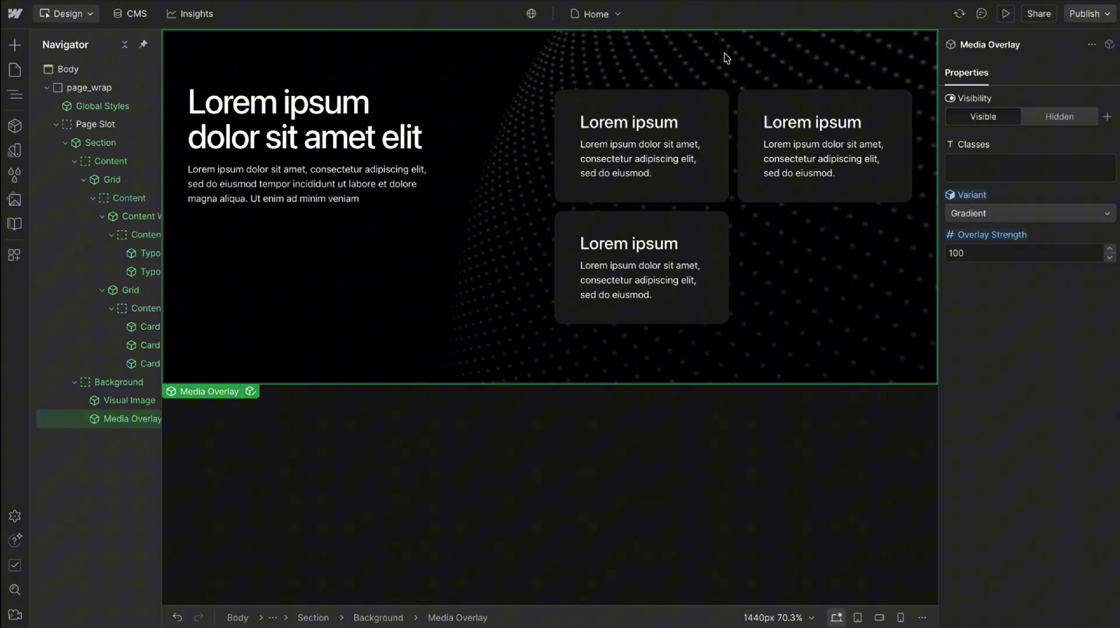
click(987, 253)
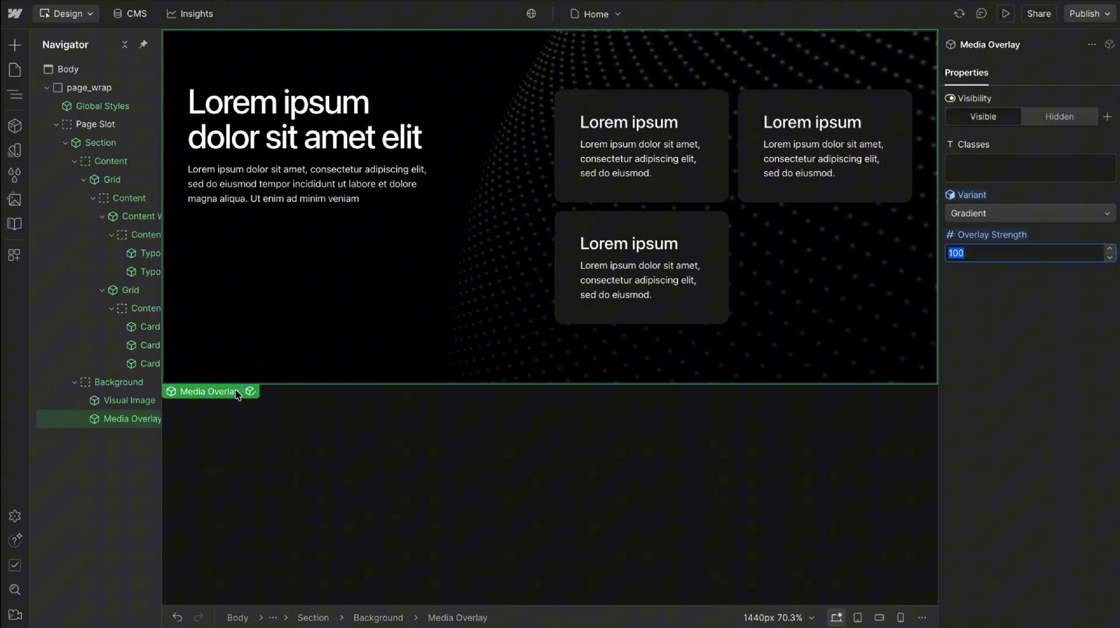
click(250, 391)
scroll(1010, 389, down, 5)
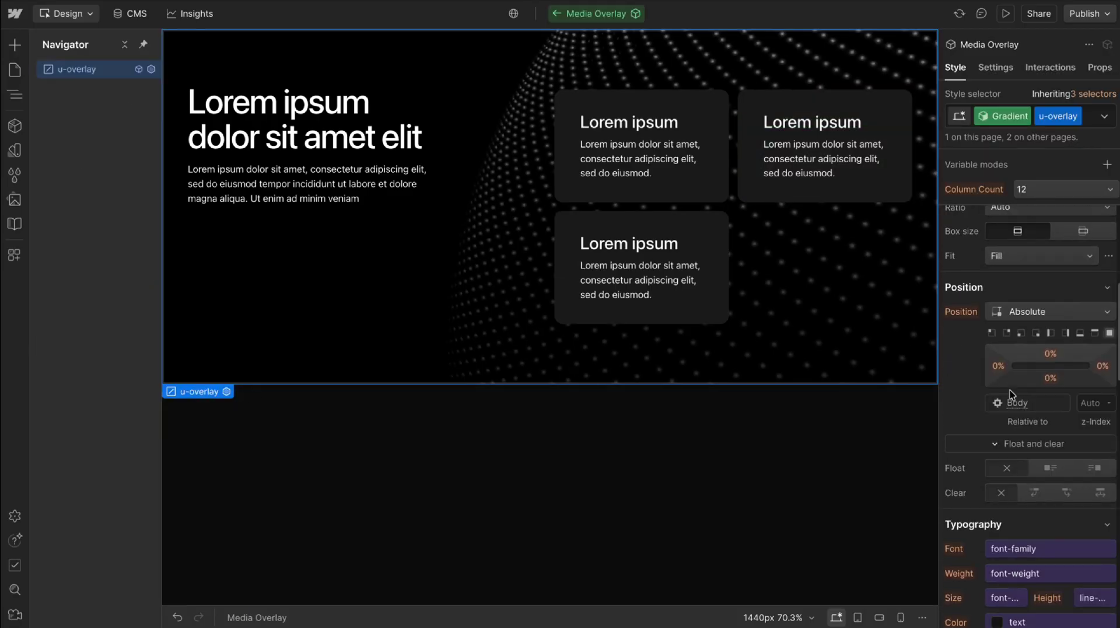
scroll(1010, 390, down, 10)
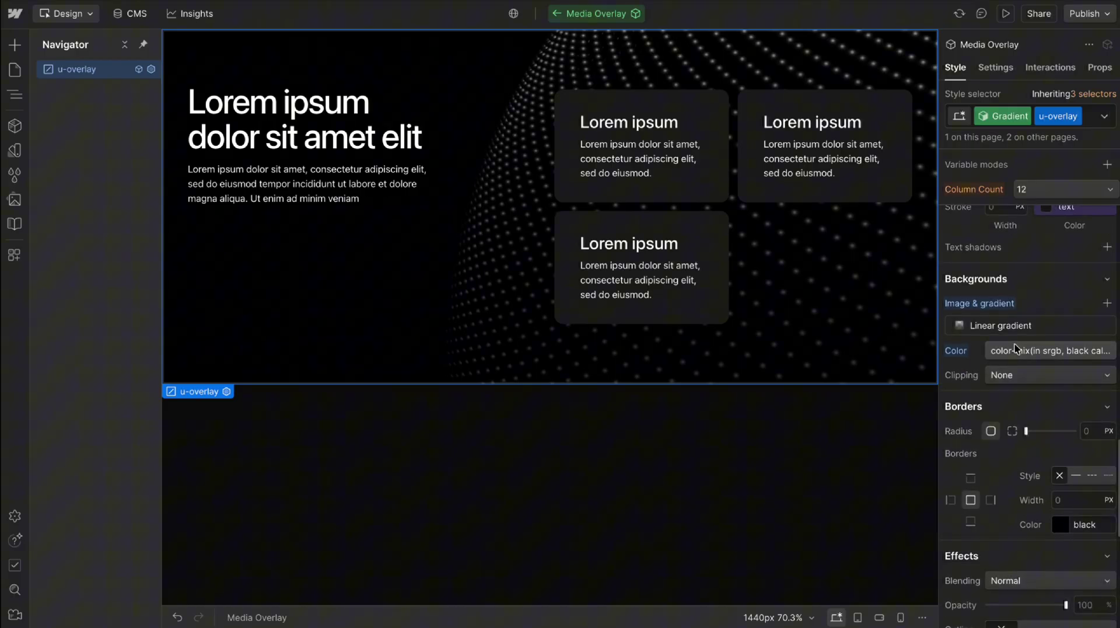
click(1016, 350)
drag(927, 425, 1029, 427)
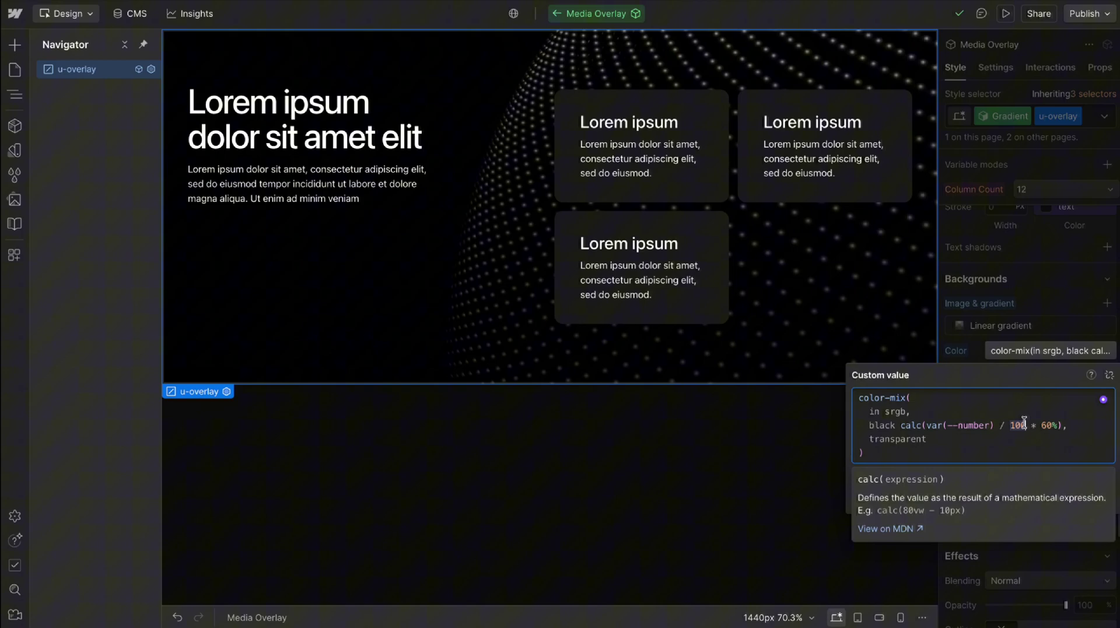
key(Right)
drag(927, 425, 1056, 429)
click(1023, 254)
click(1003, 116)
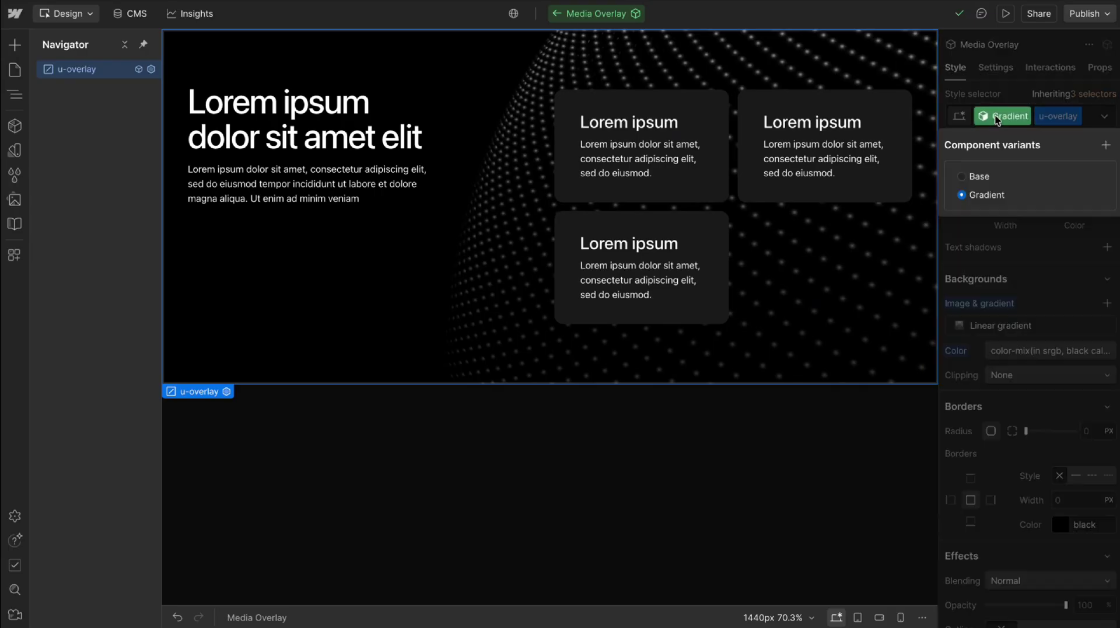
click(975, 176)
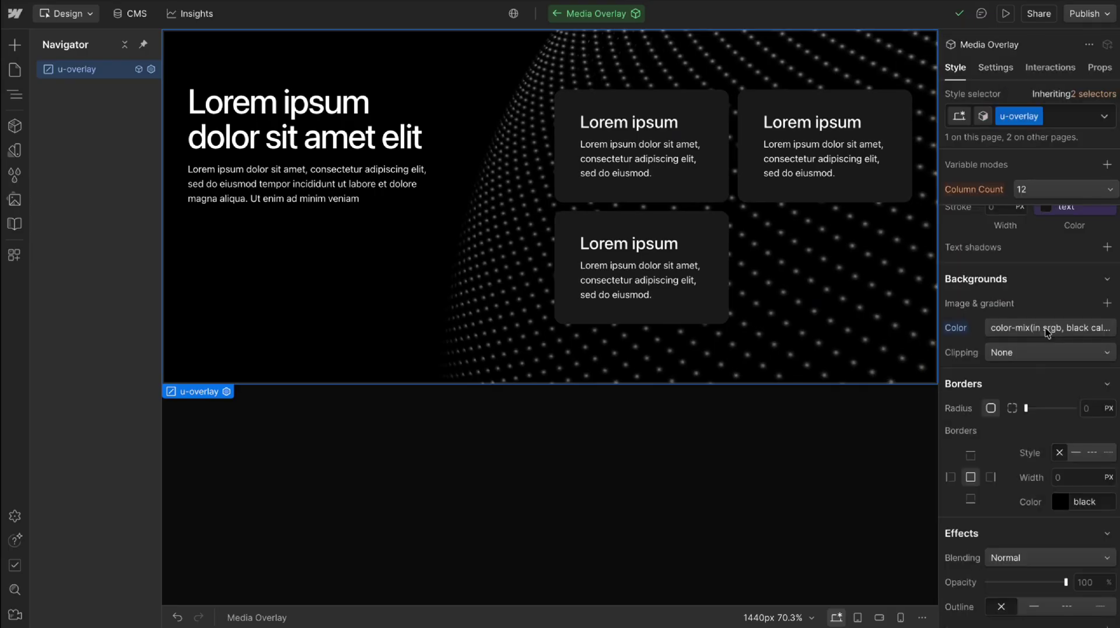
click(1047, 332)
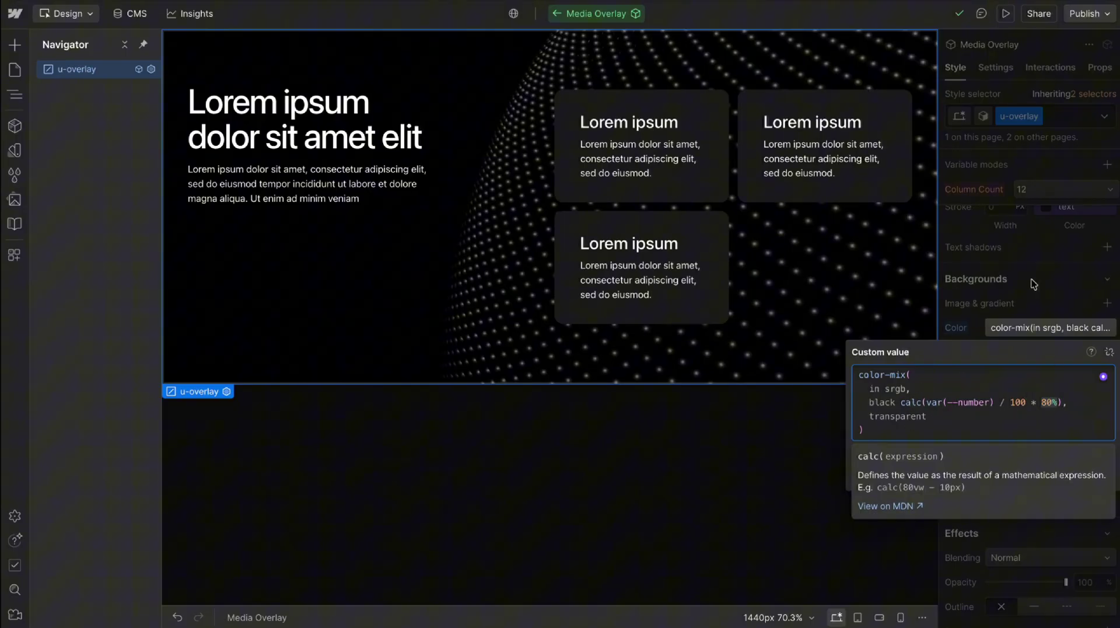
click(1014, 274)
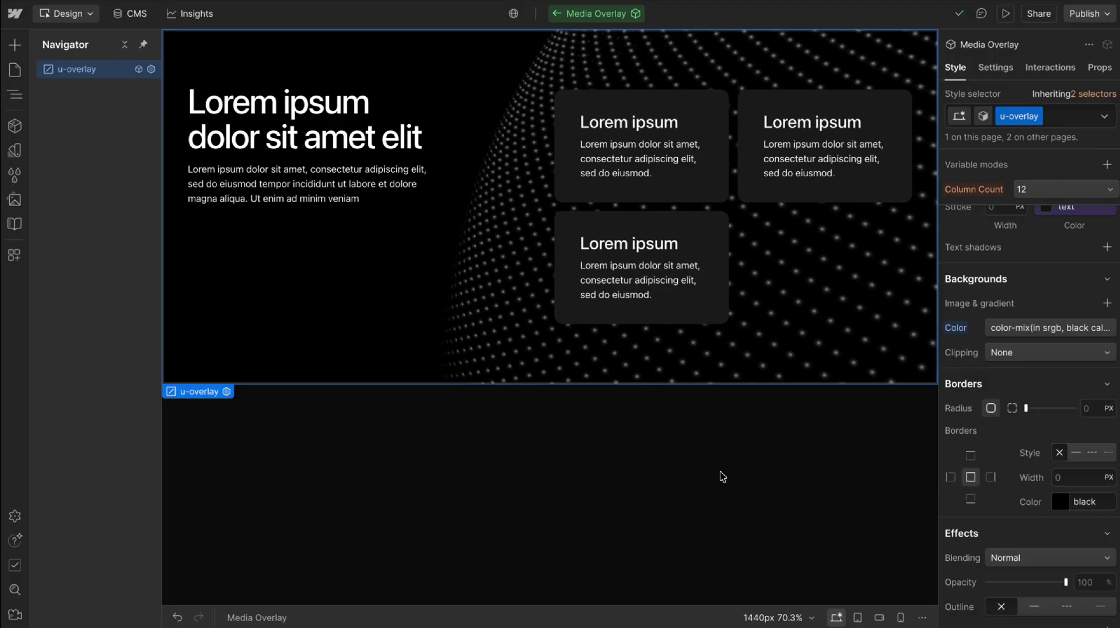
click(676, 477)
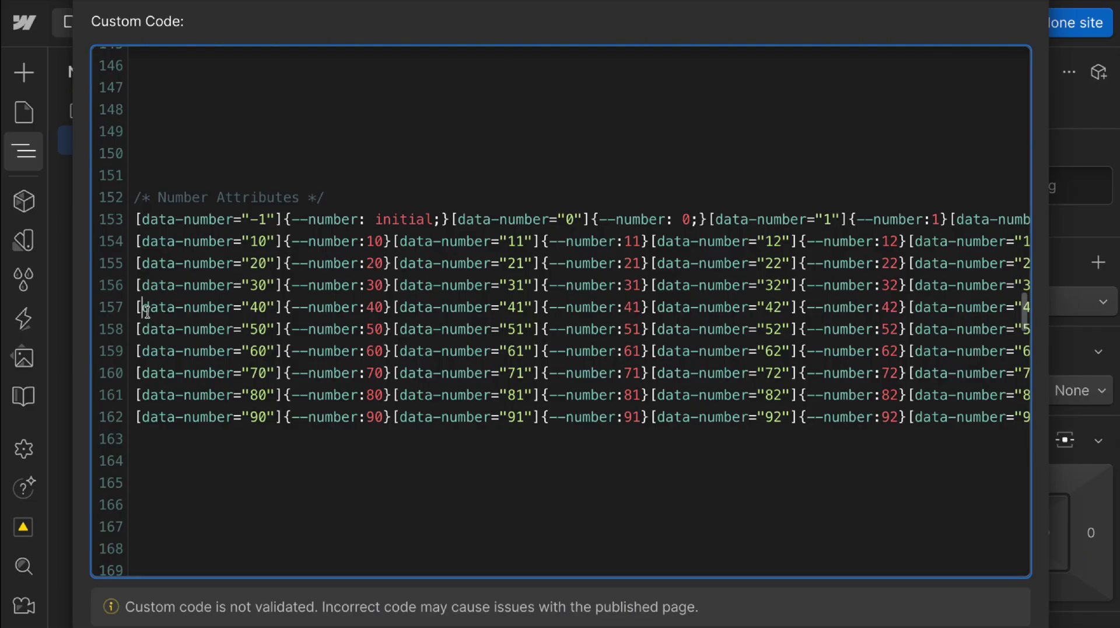
Step: Highlight the data-number selectors and --number values in the Number Attributes rules, lines 153–162
drag(142, 307, 268, 307)
drag(291, 308, 382, 310)
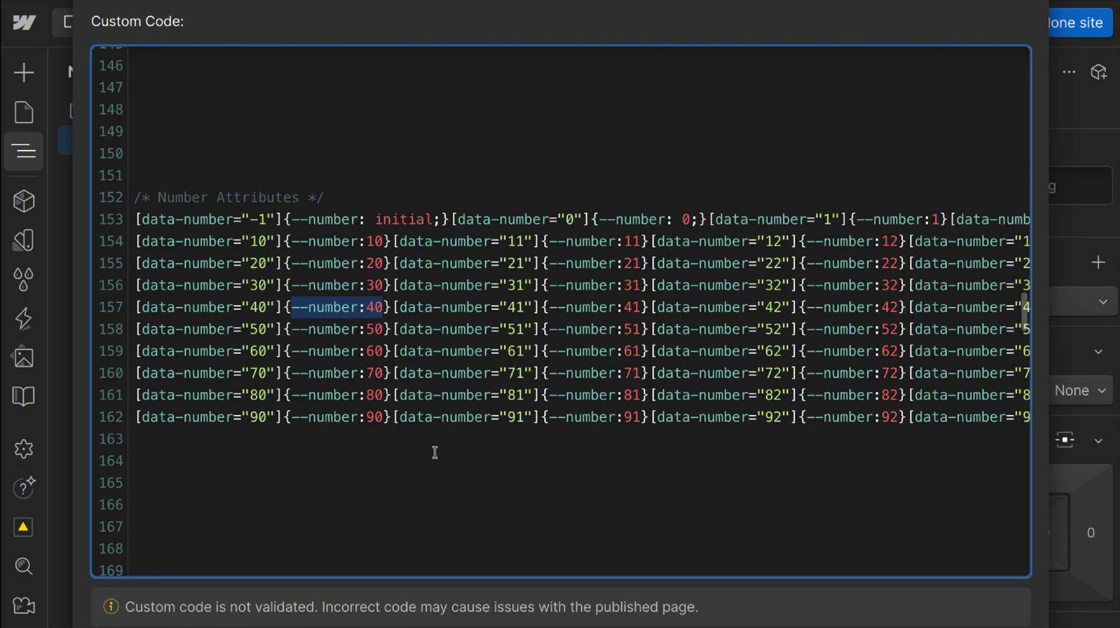
drag(159, 220, 288, 221)
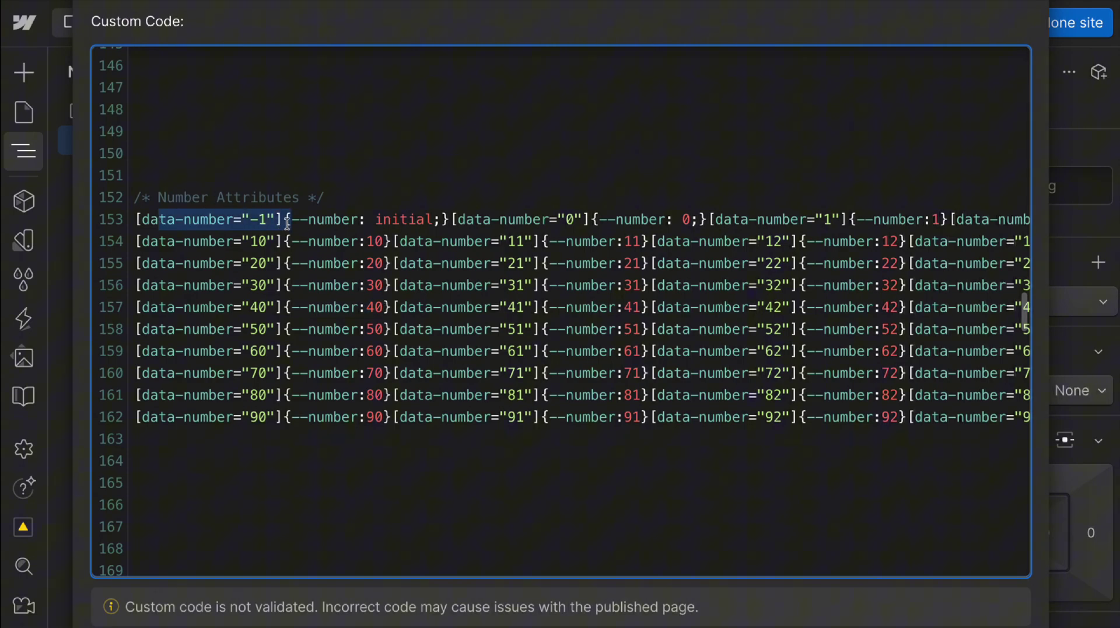
click(963, 418)
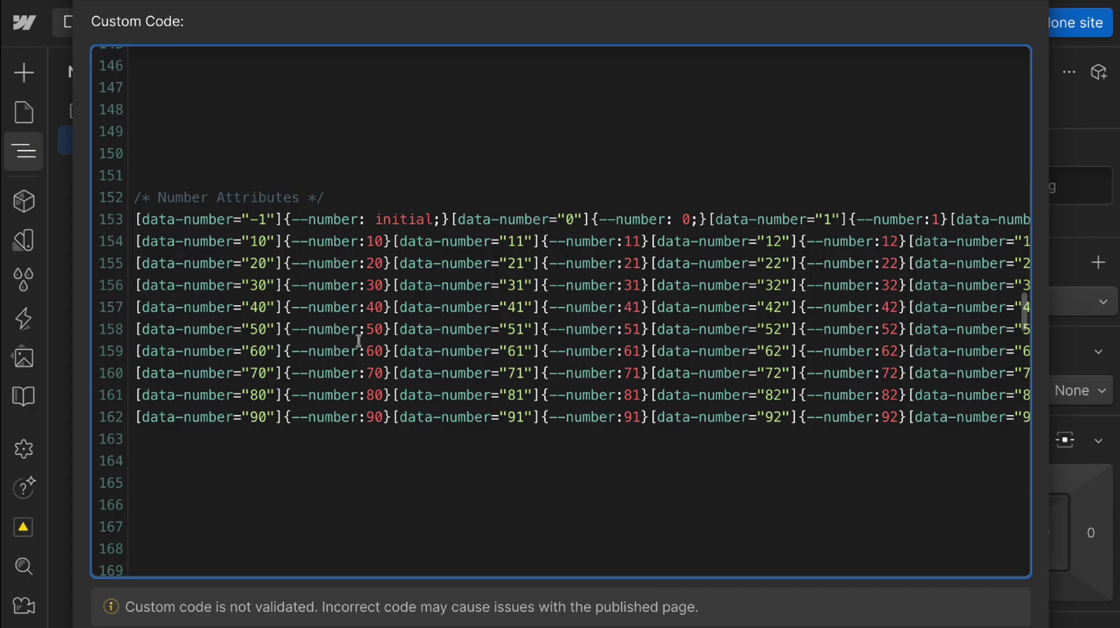
drag(367, 350, 384, 348)
drag(416, 450, 106, 228)
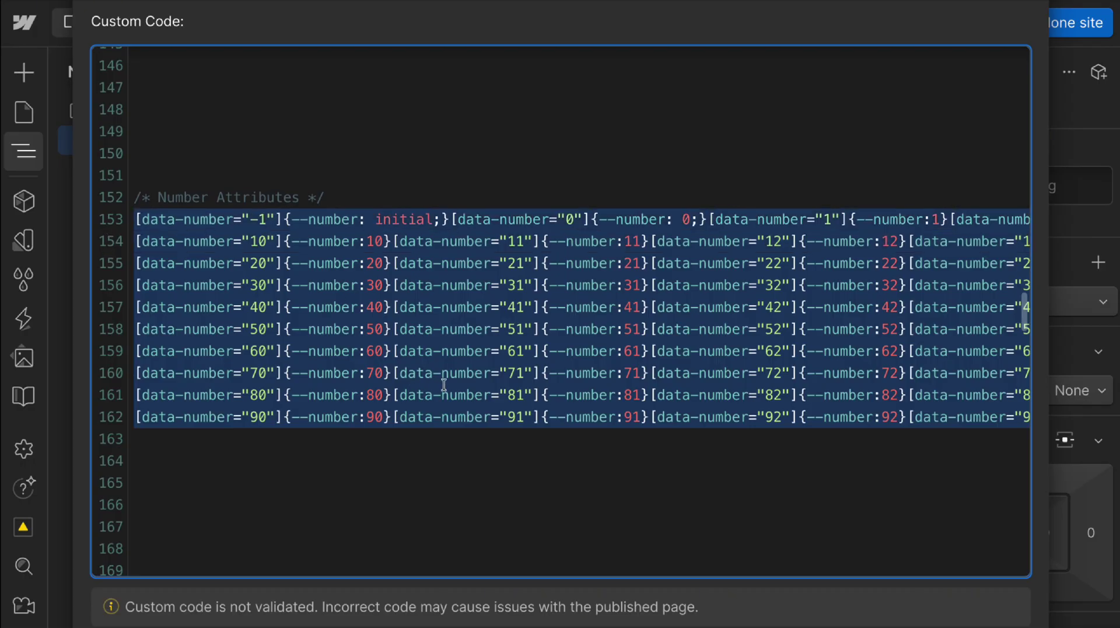
click(533, 467)
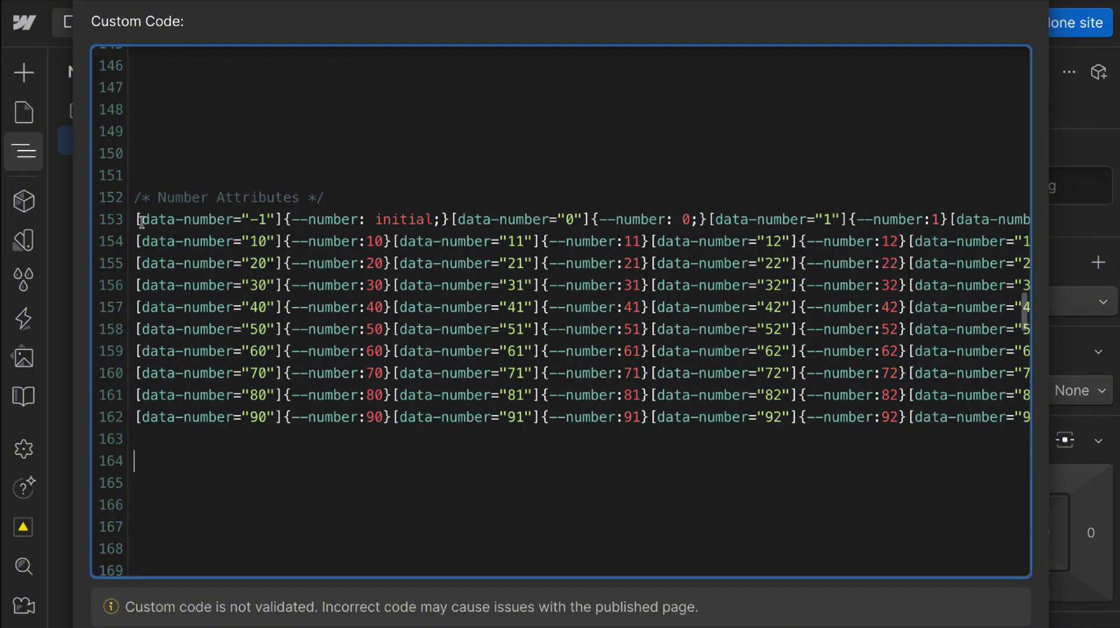
Step: Delete the data-number -1 rule, undo it, and select its 'initial' value
drag(136, 220, 452, 221)
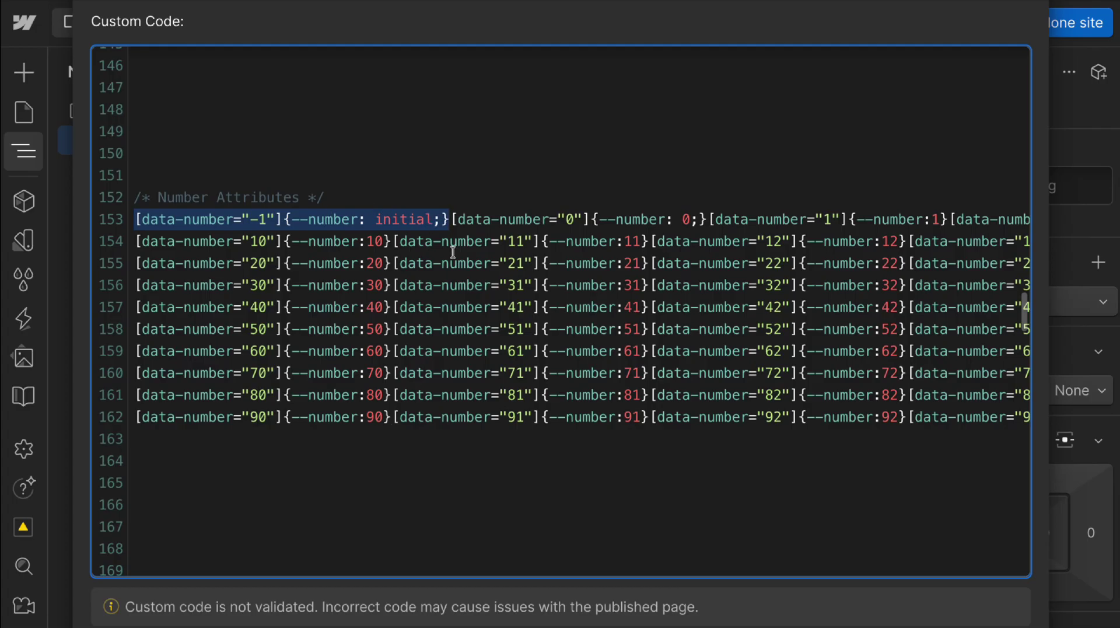
key(BackSpace)
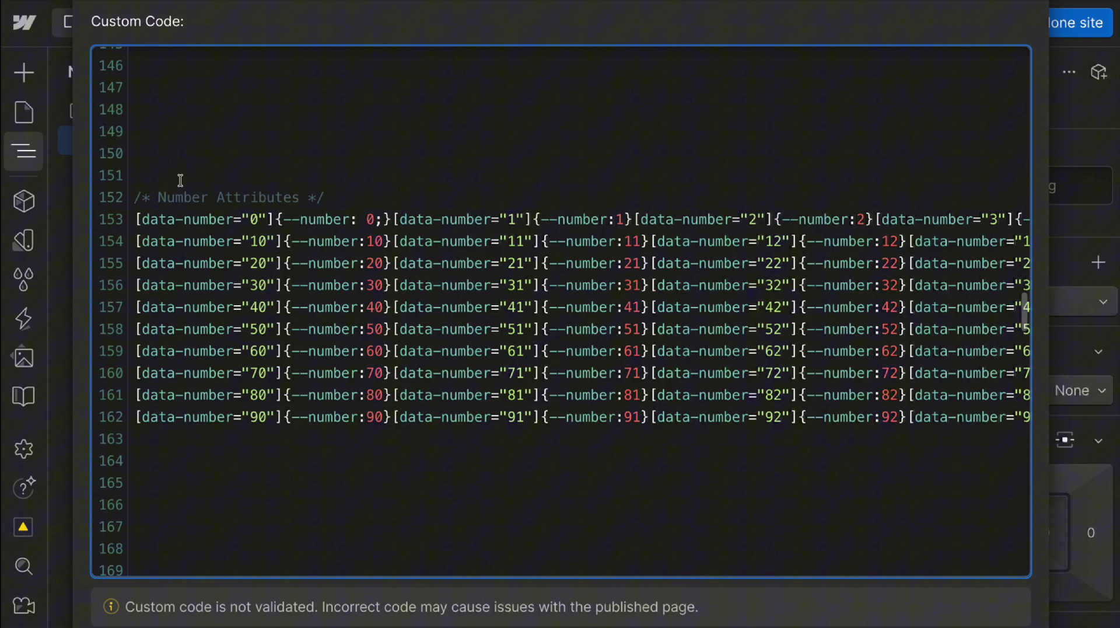
key(ctrl+z)
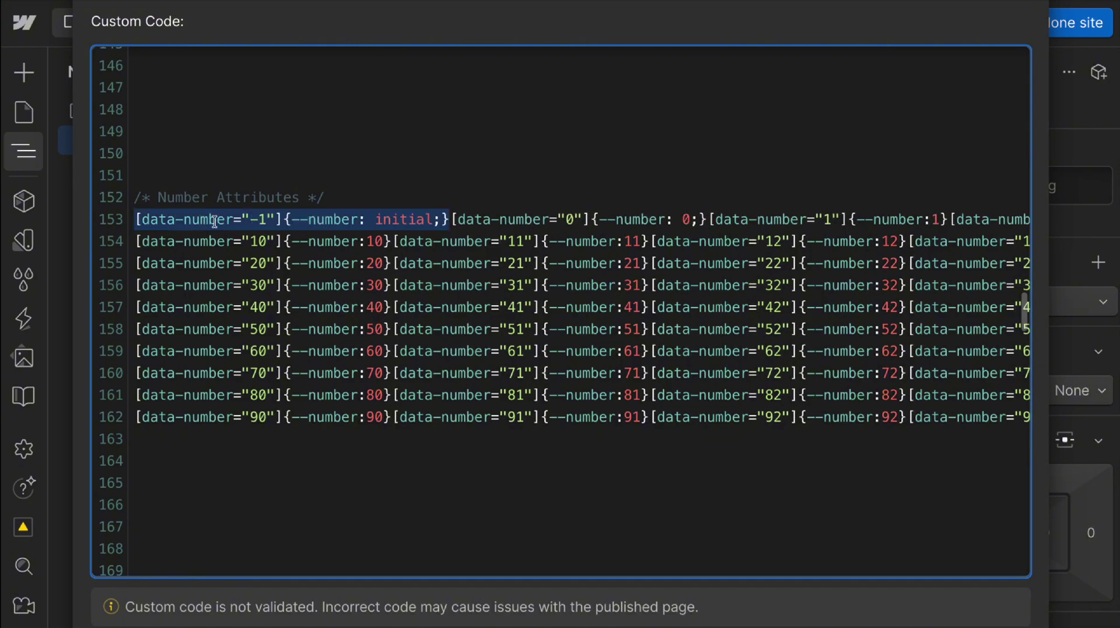
click(183, 219)
drag(243, 219, 379, 220)
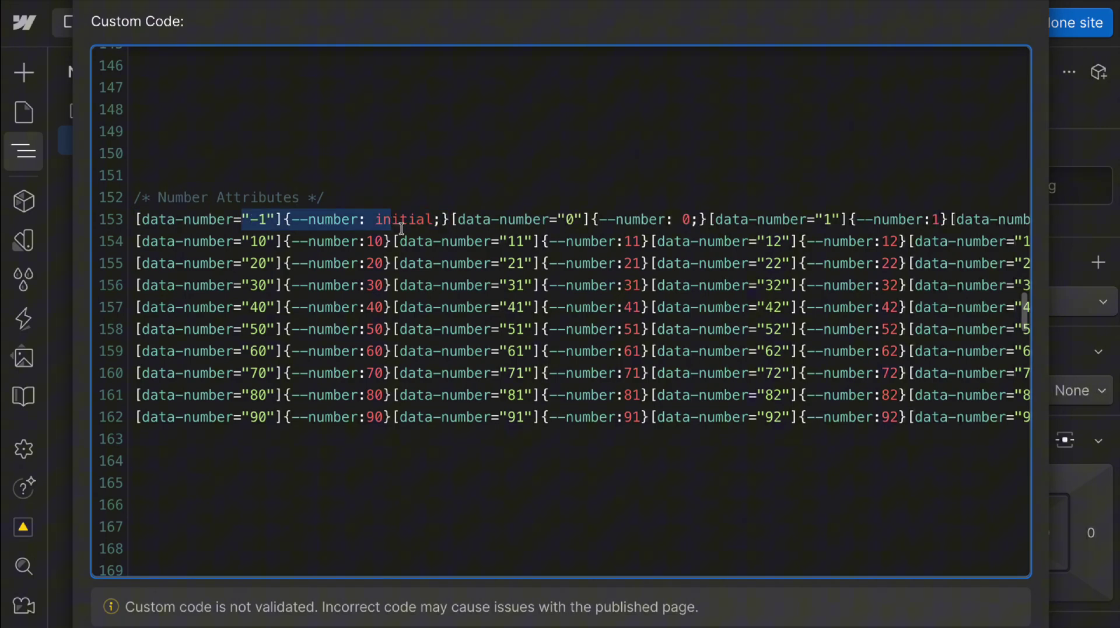
click(385, 219)
click(402, 221)
double_click(402, 220)
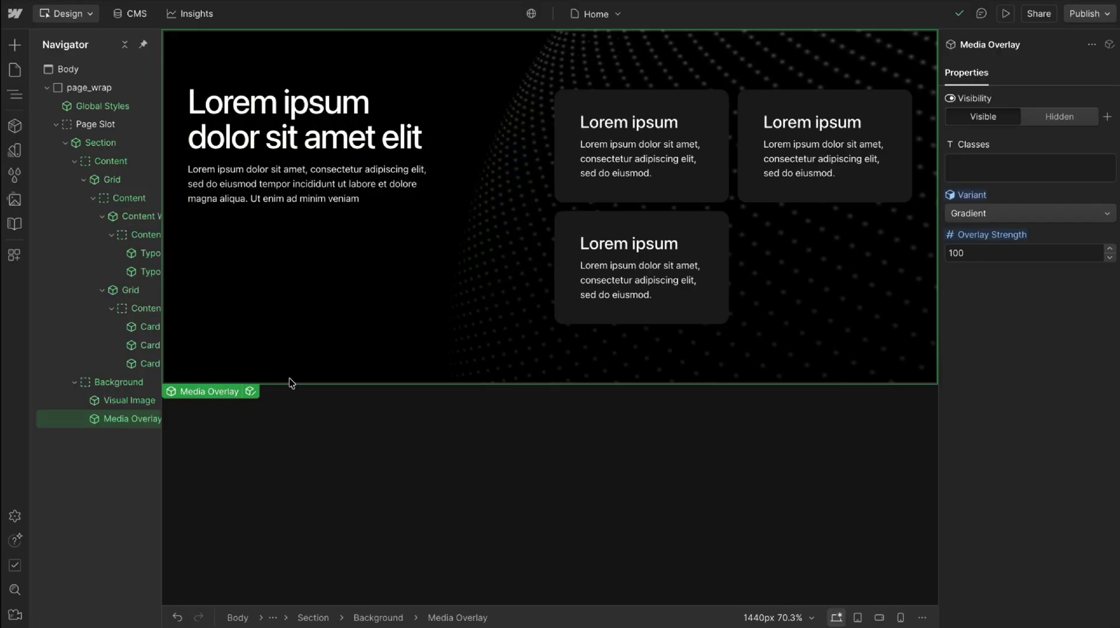
Step: Open the Media Overlay's data-number attribute and bring up Overlay Strength's property settings
double_click(313, 352)
click(995, 67)
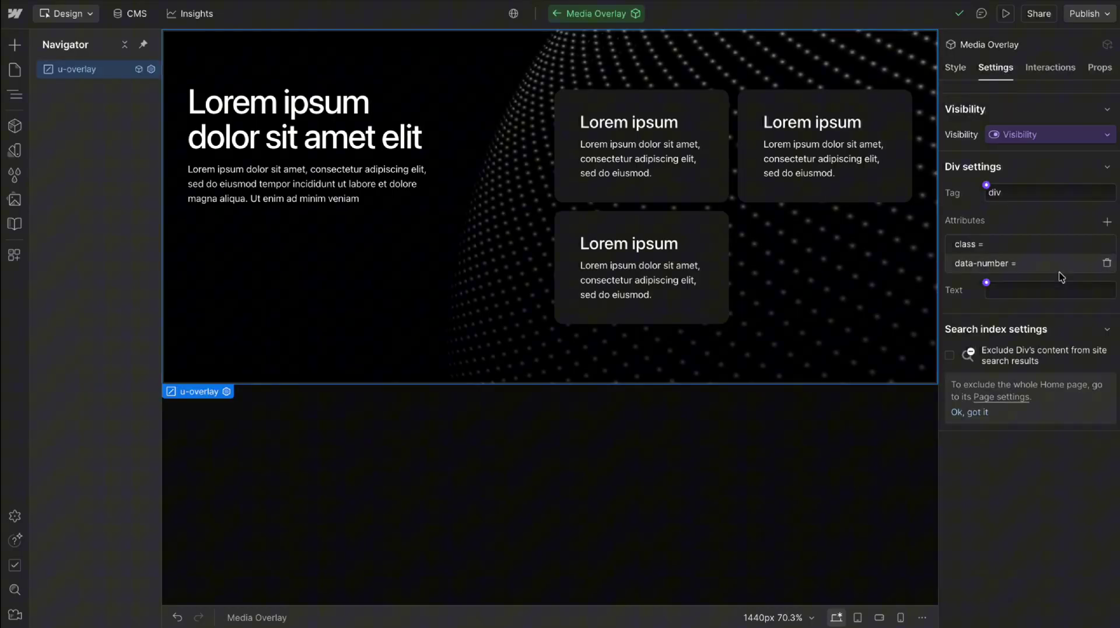
click(998, 266)
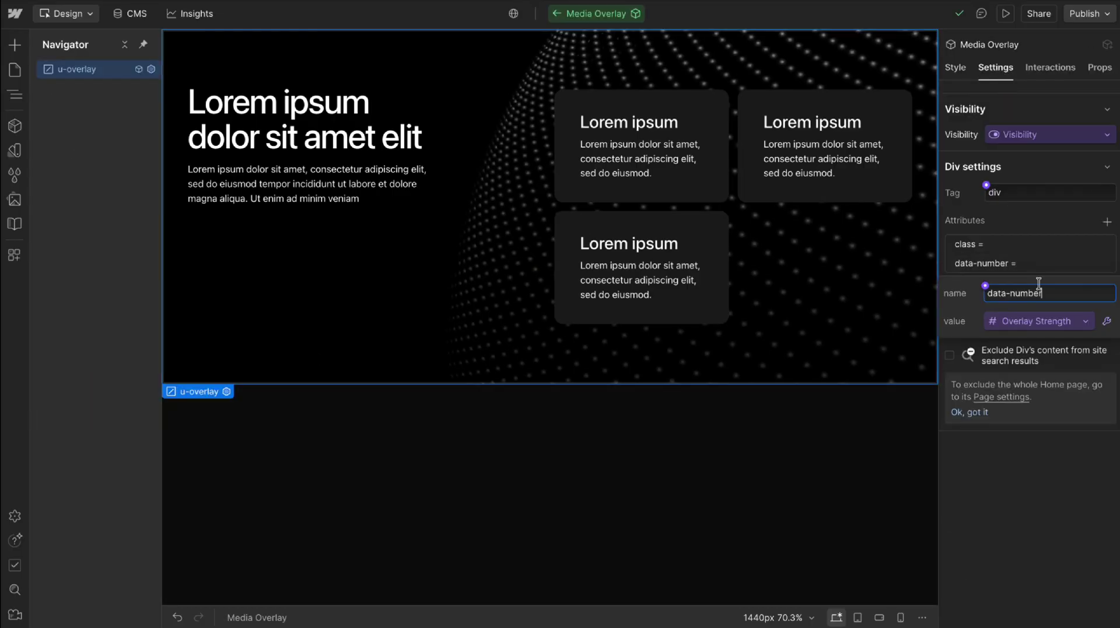
click(1050, 322)
click(1031, 348)
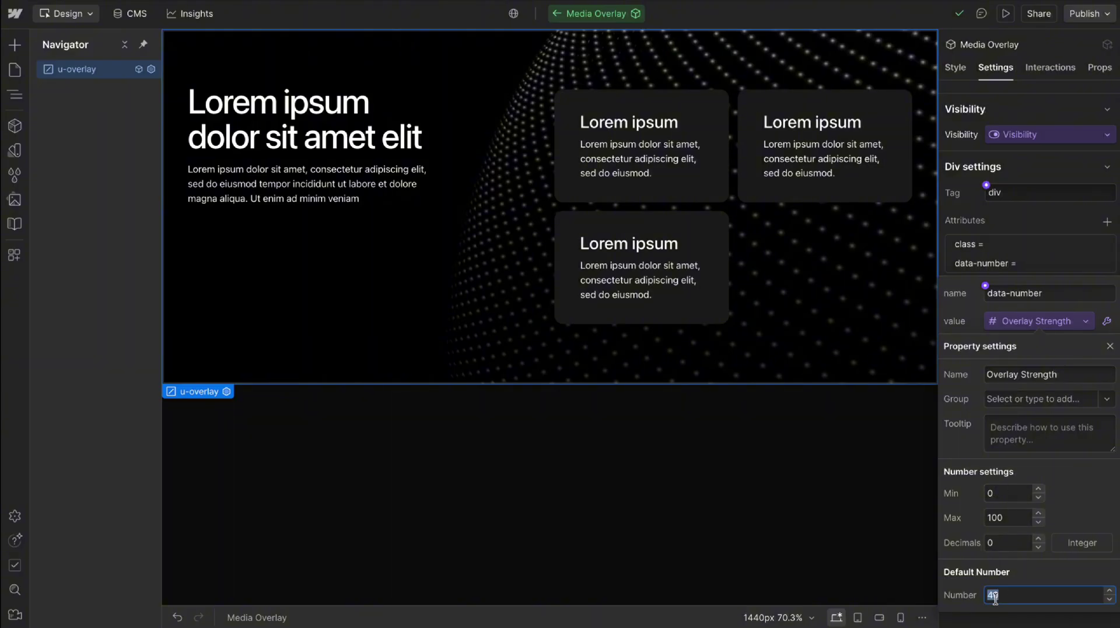
click(1003, 494)
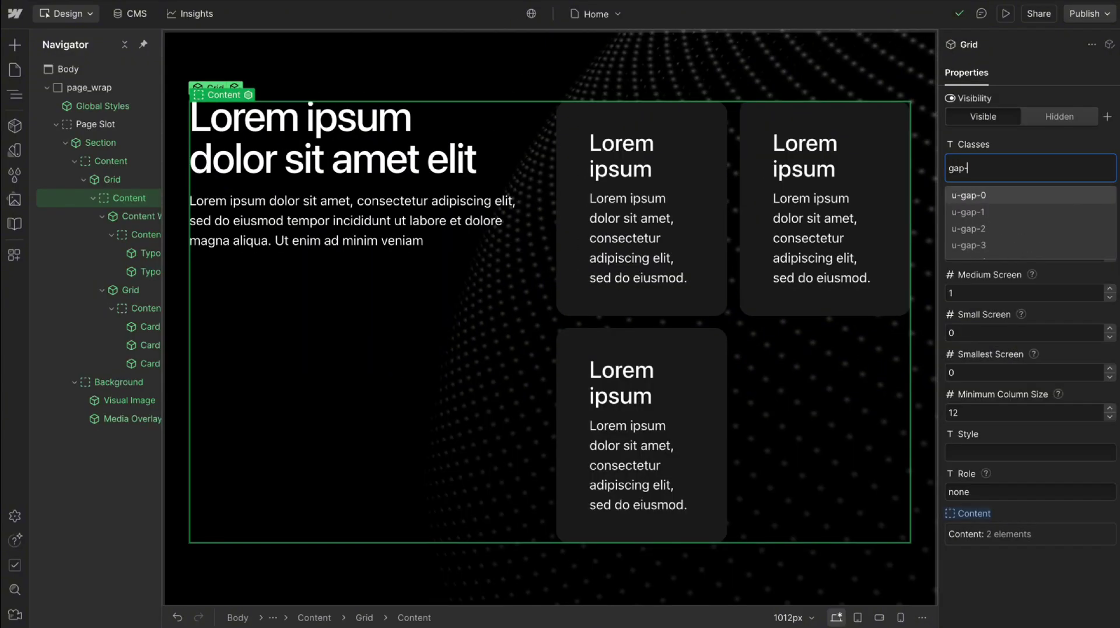
Step: Apply u-gap-8 to the outer grid, then add and remove u-gap-gutter on the card grid
text(8)
key(Return)
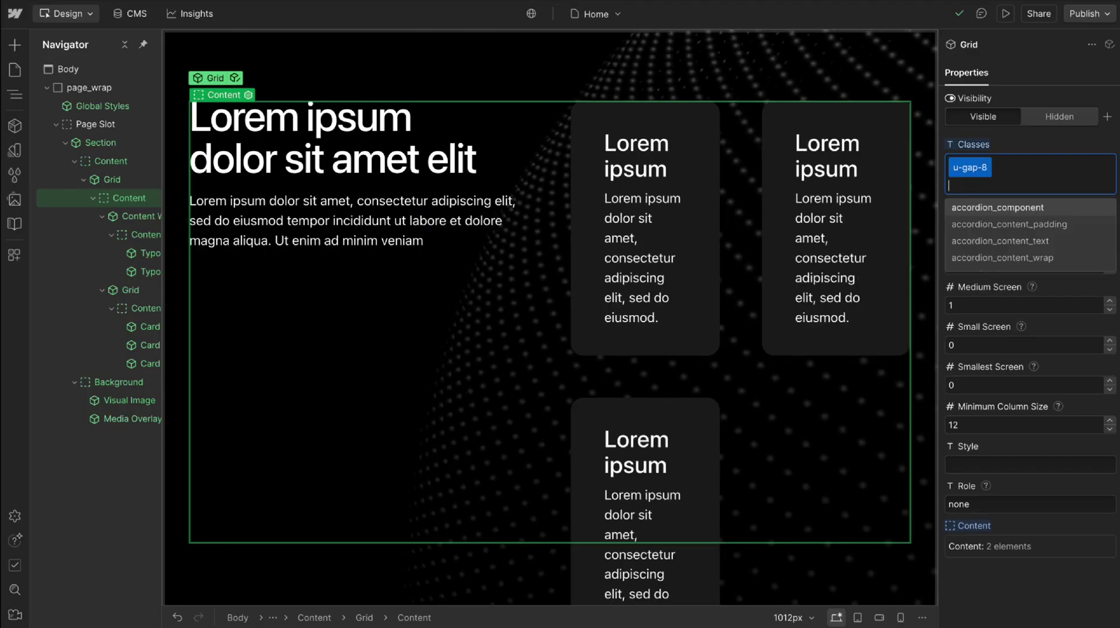
click(789, 423)
click(1006, 162)
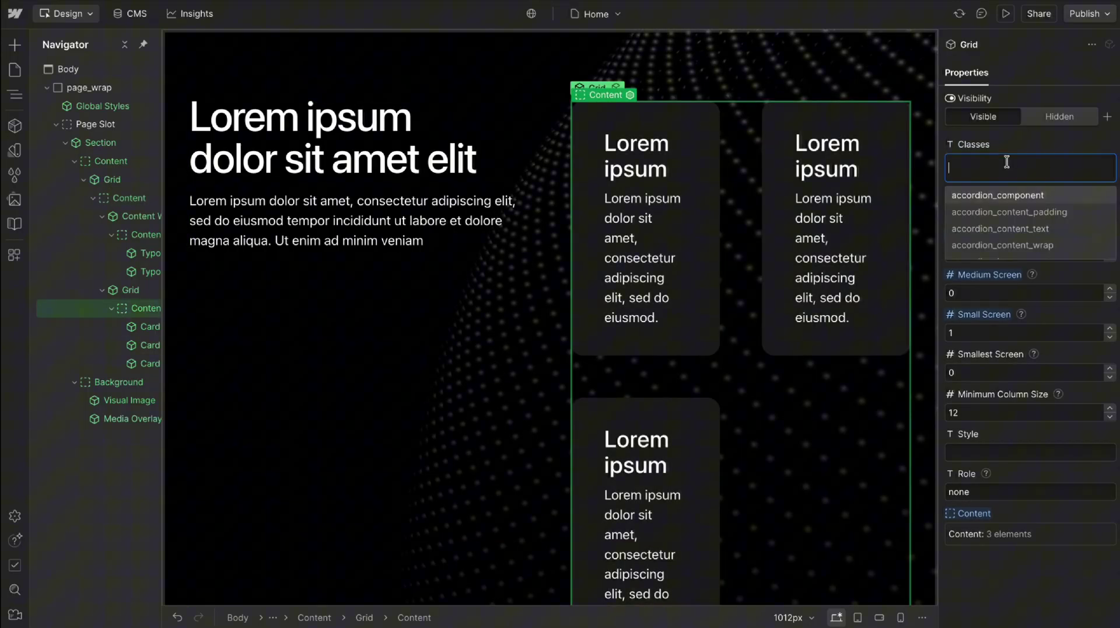
text(gap-g)
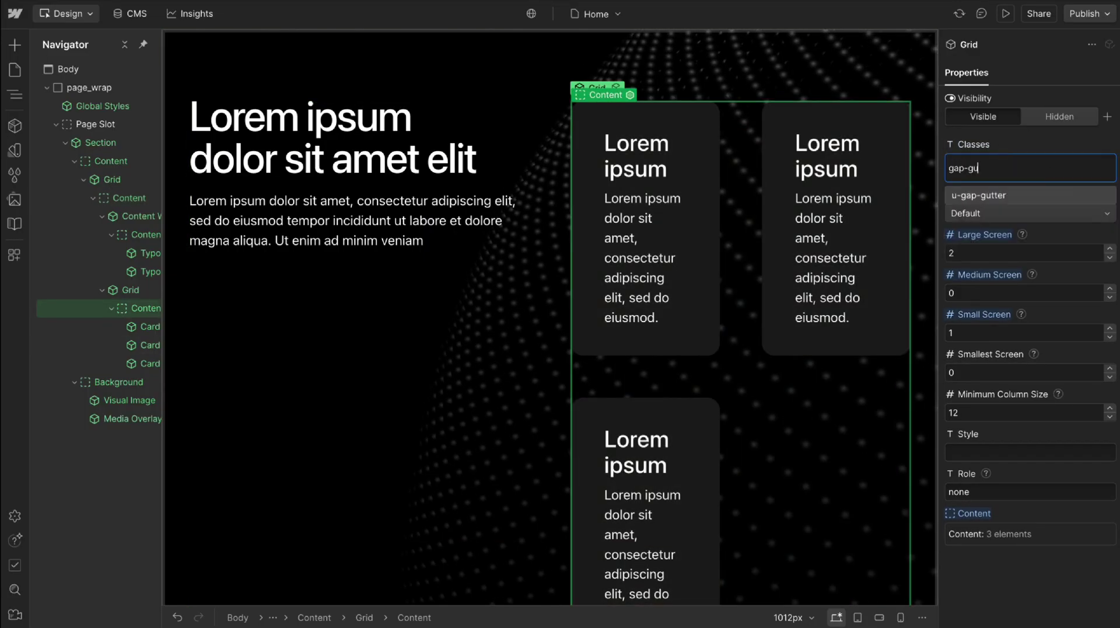
text(u)
key(Return)
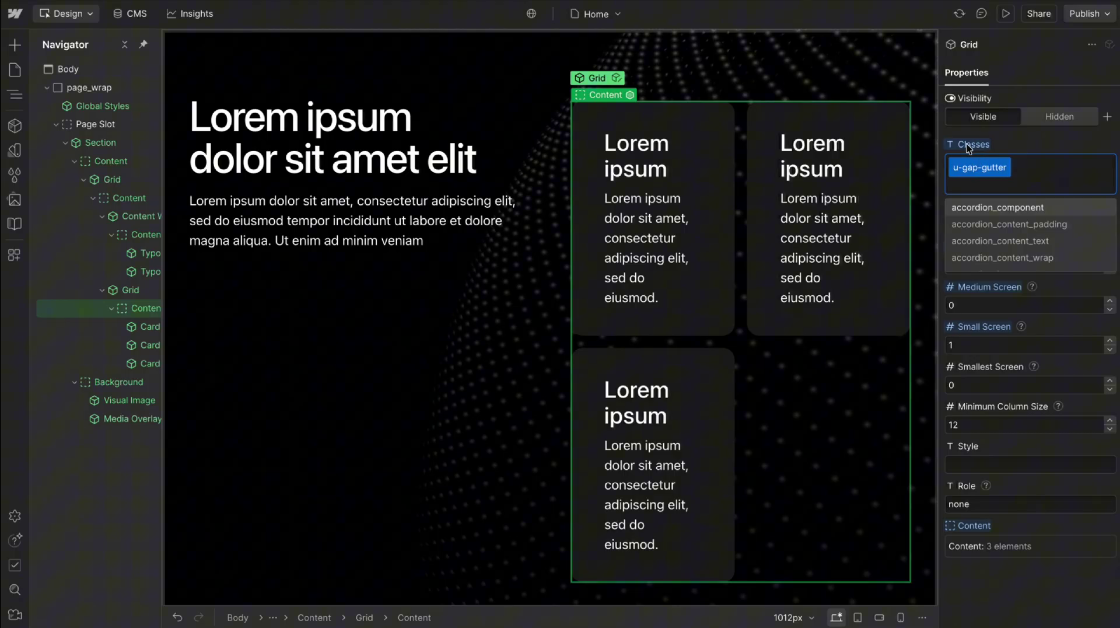
key(BackSpace)
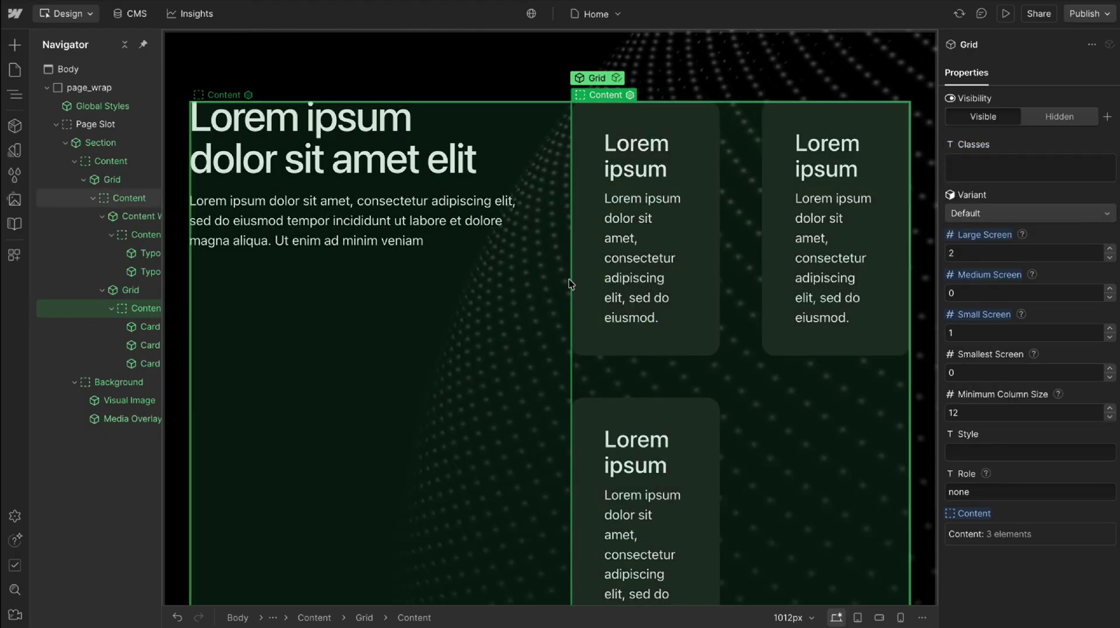
Step: Open the outer Grid component for editing and view its style settings
click(569, 279)
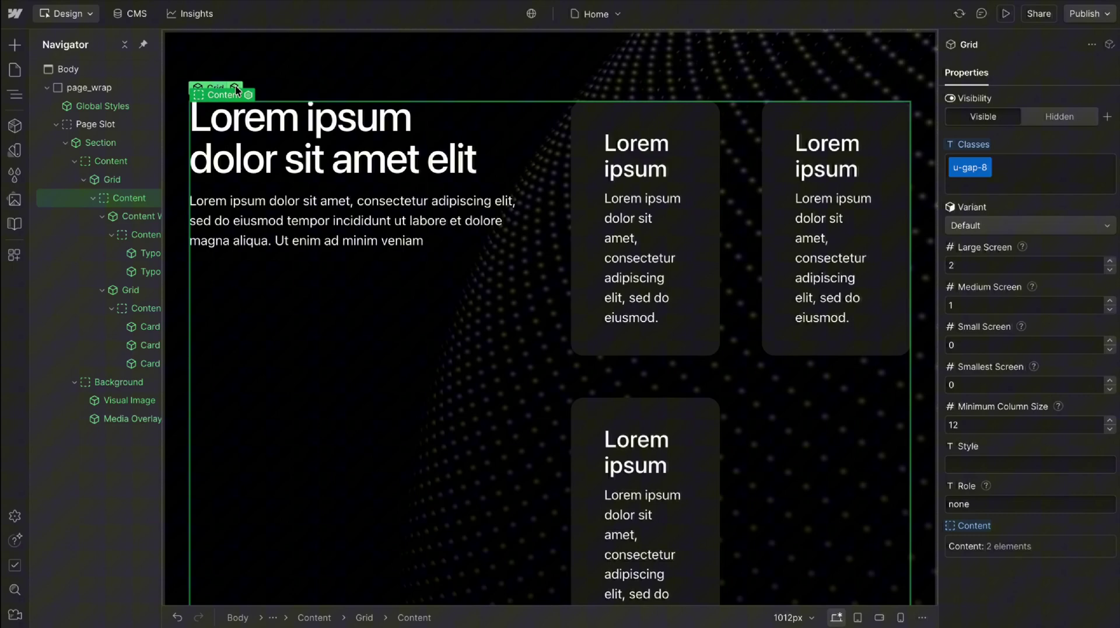
double_click(238, 88)
click(951, 68)
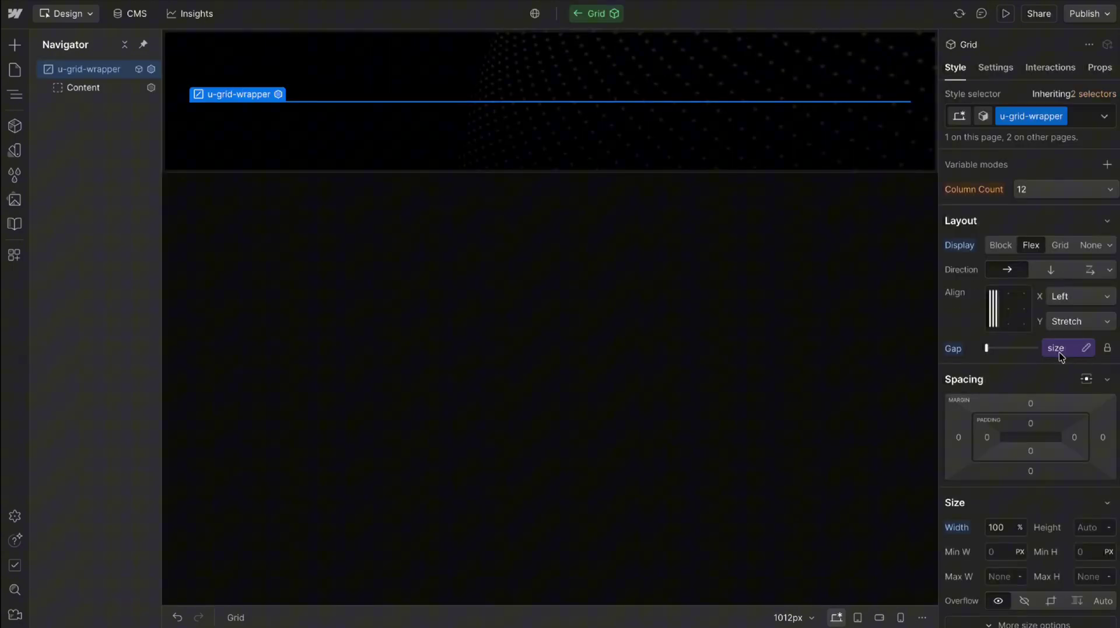
Step: Look over the variable modes list, dismiss it, and exit the Grid component to Home
click(1107, 166)
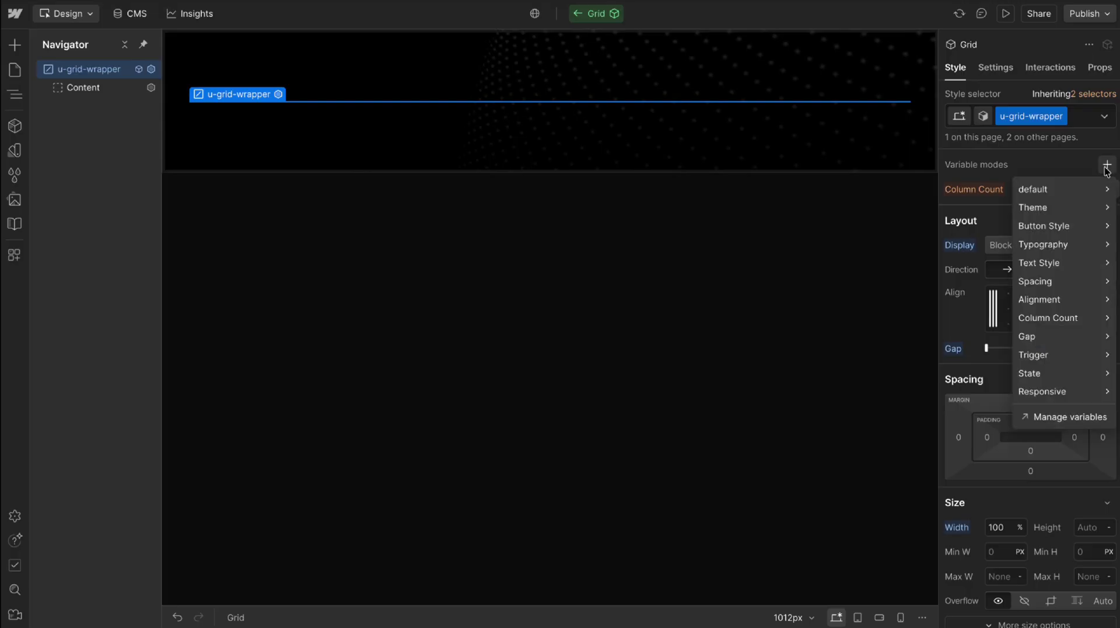
mouse_move(1019, 342)
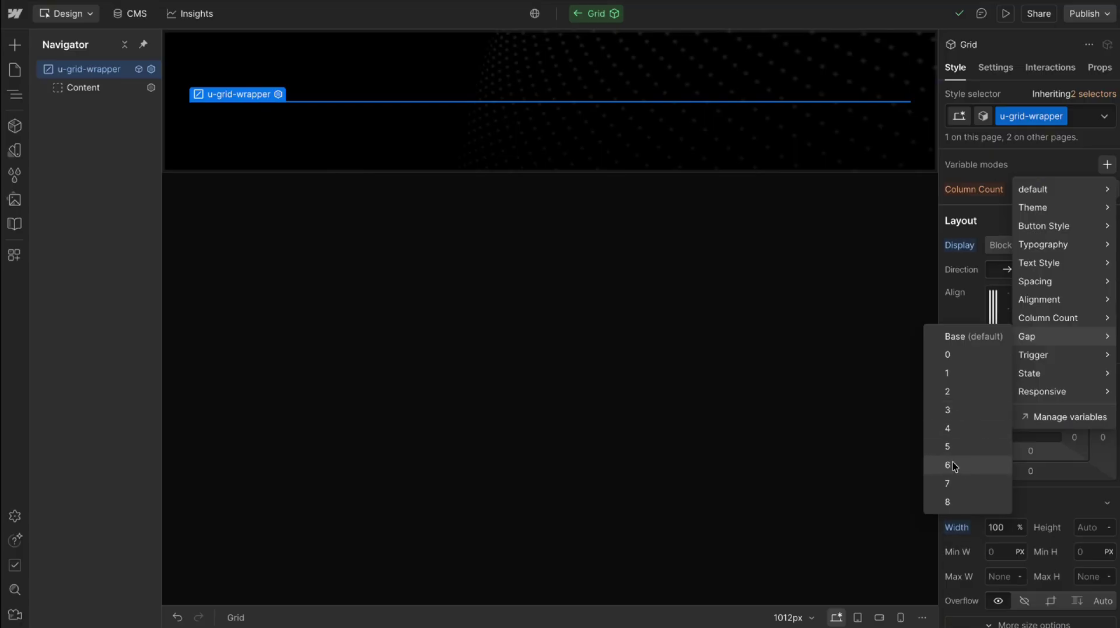
click(725, 333)
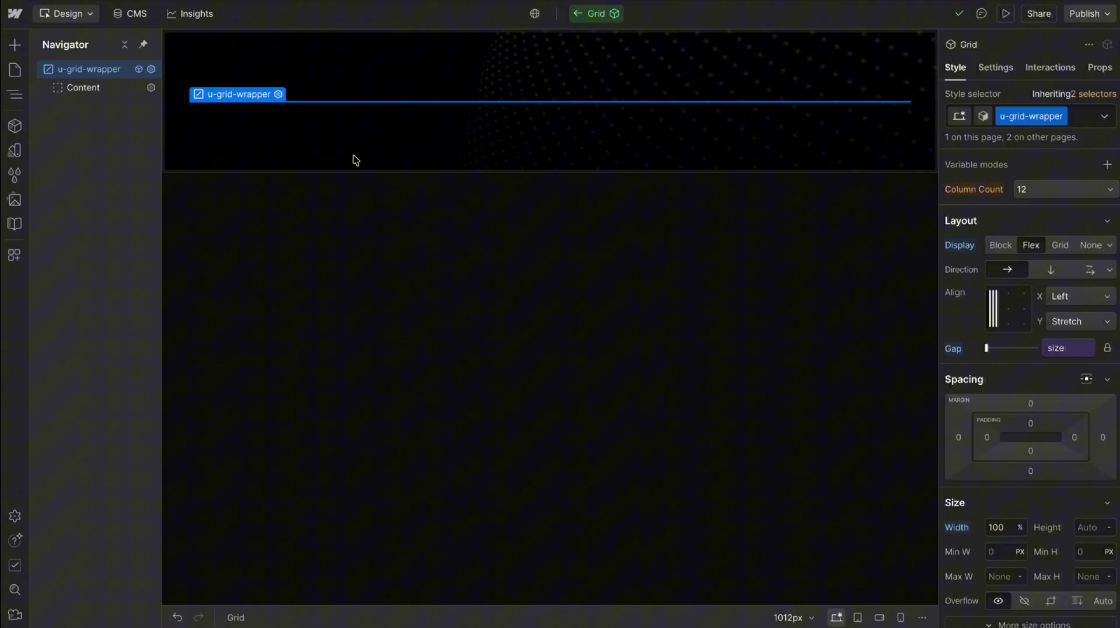
key(Escape)
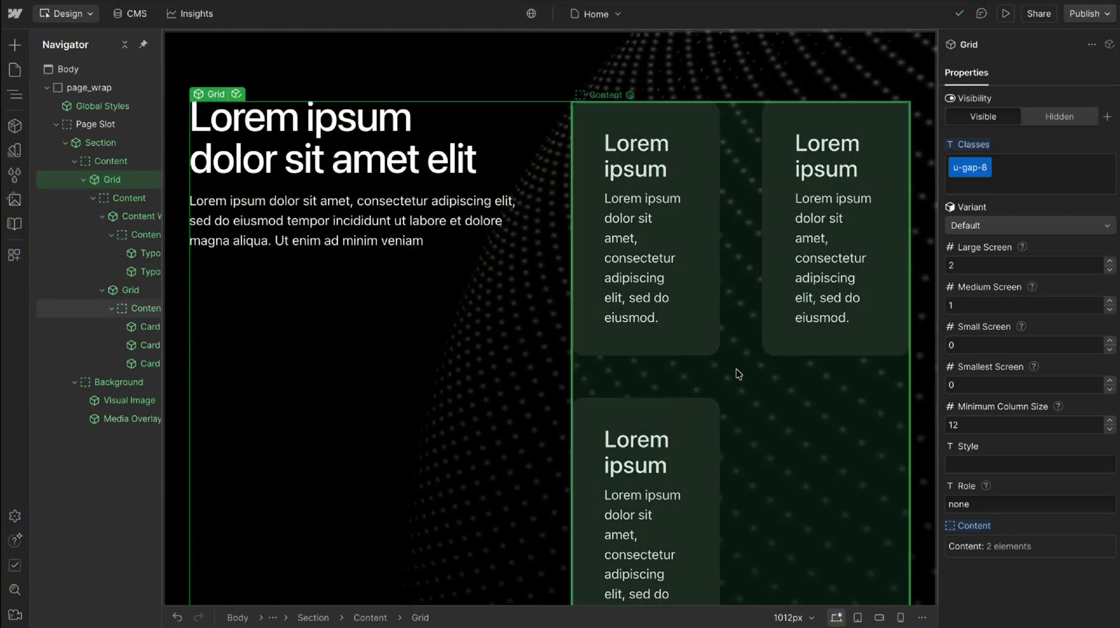
Step: Preview the card grid content at tablet and mobile landscape widths, then return to desktop
click(741, 374)
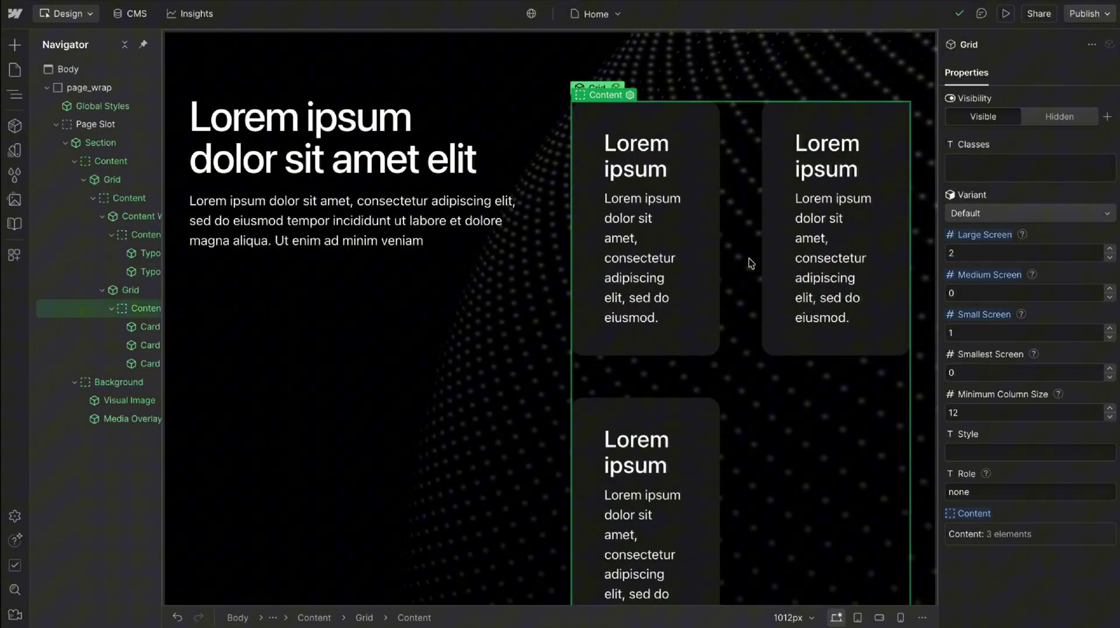
click(975, 169)
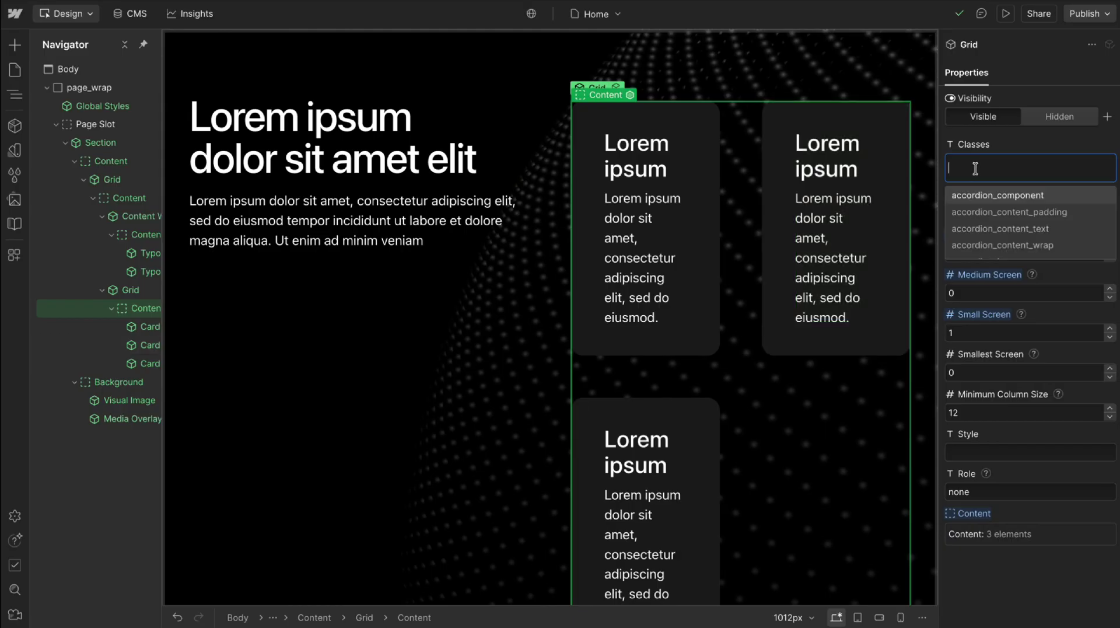
text(d)
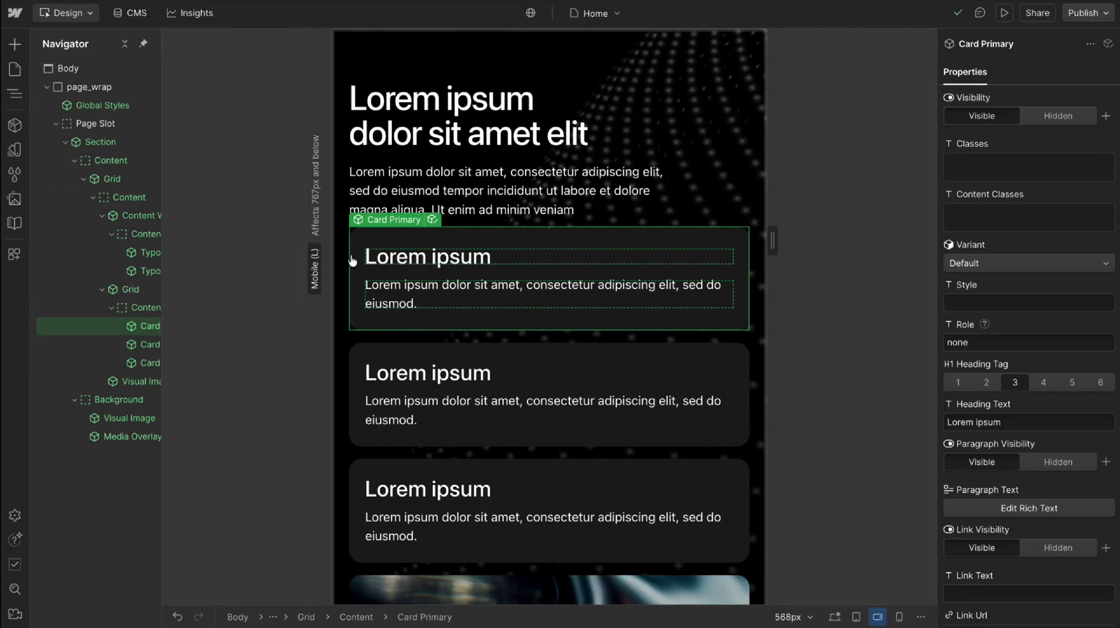
key(shift+2)
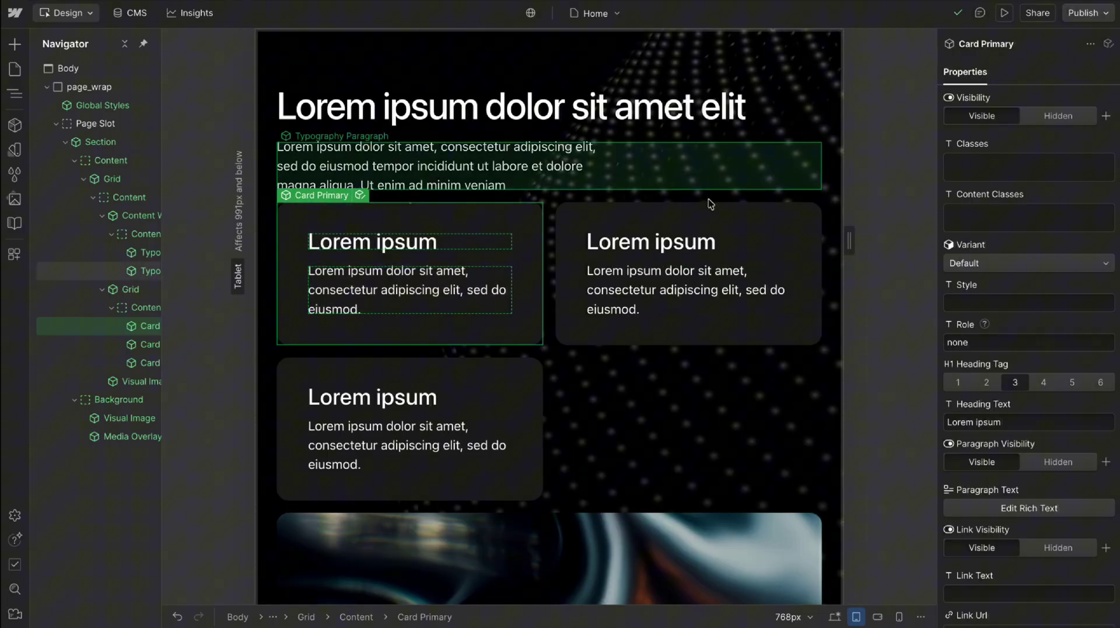
key(shift+3)
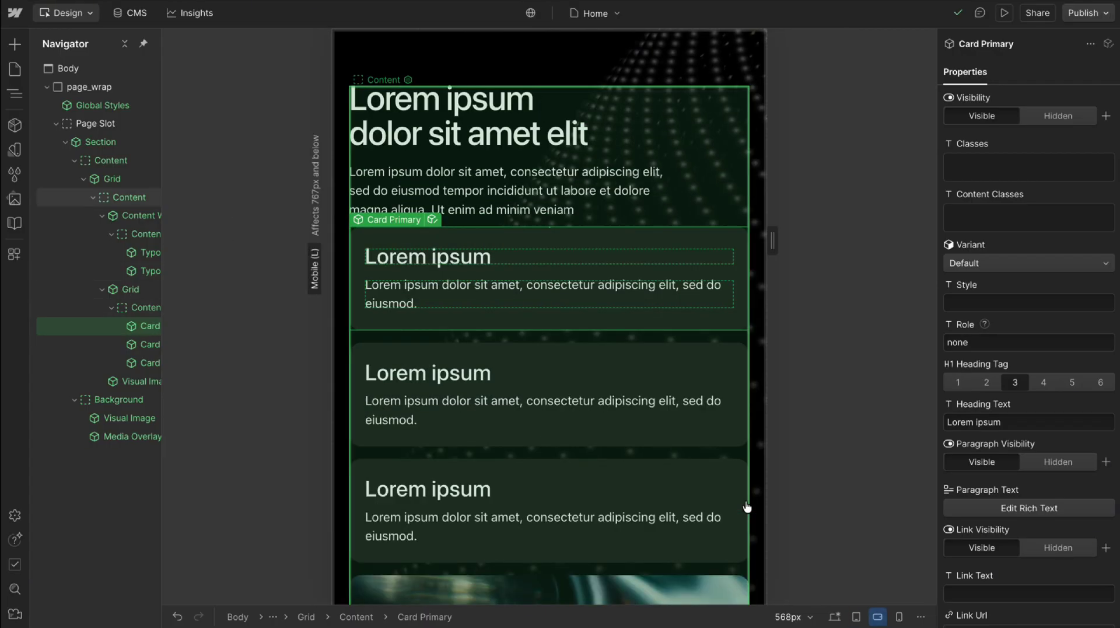
click(862, 619)
click(834, 616)
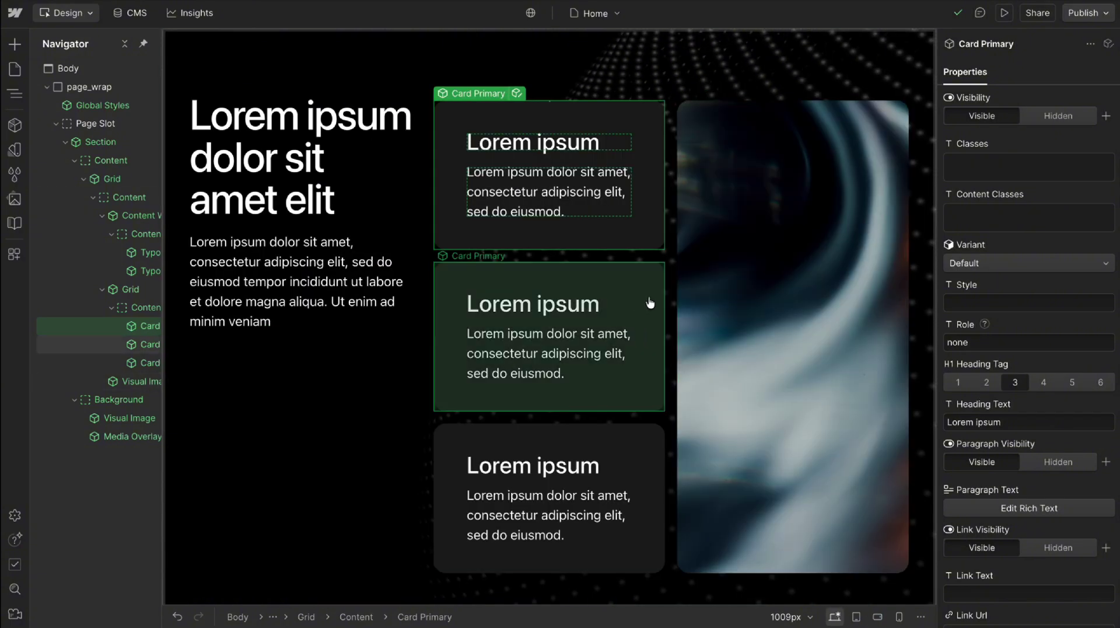
Step: Set the card grid content wrapper's variant to Self Contained
click(630, 258)
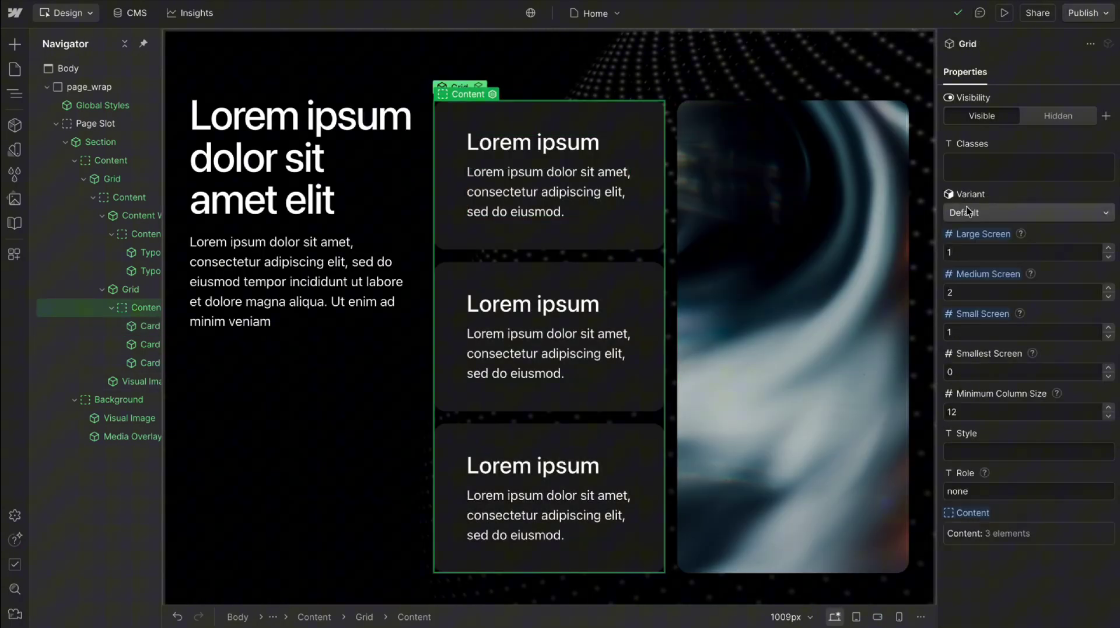
click(968, 212)
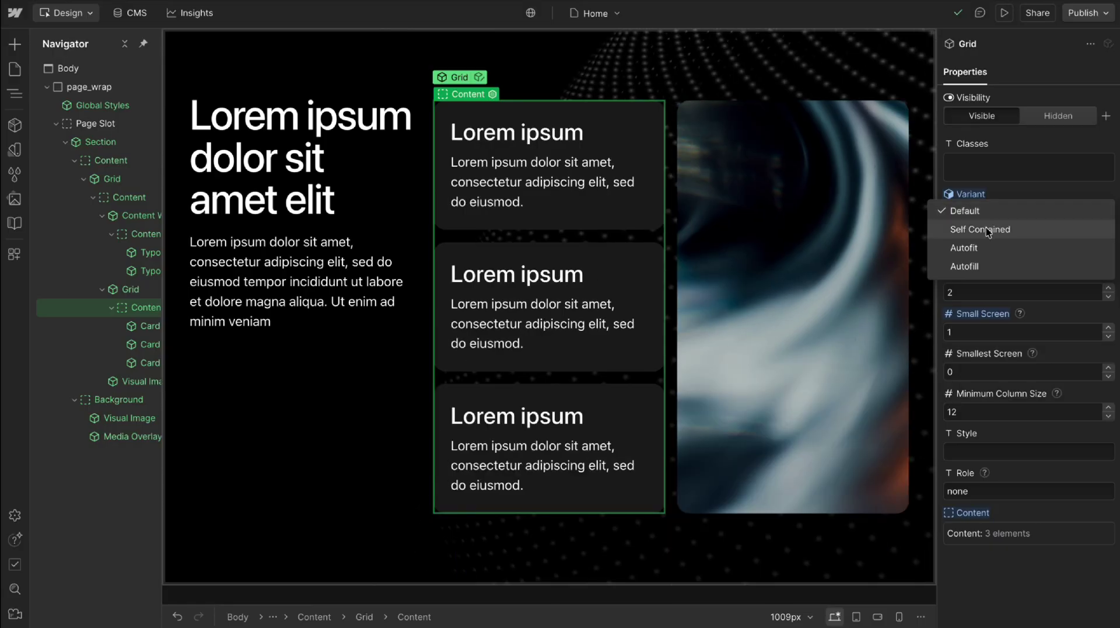
click(987, 230)
Step: Paste a copy of the Card Primary card into the section's content container
click(640, 227)
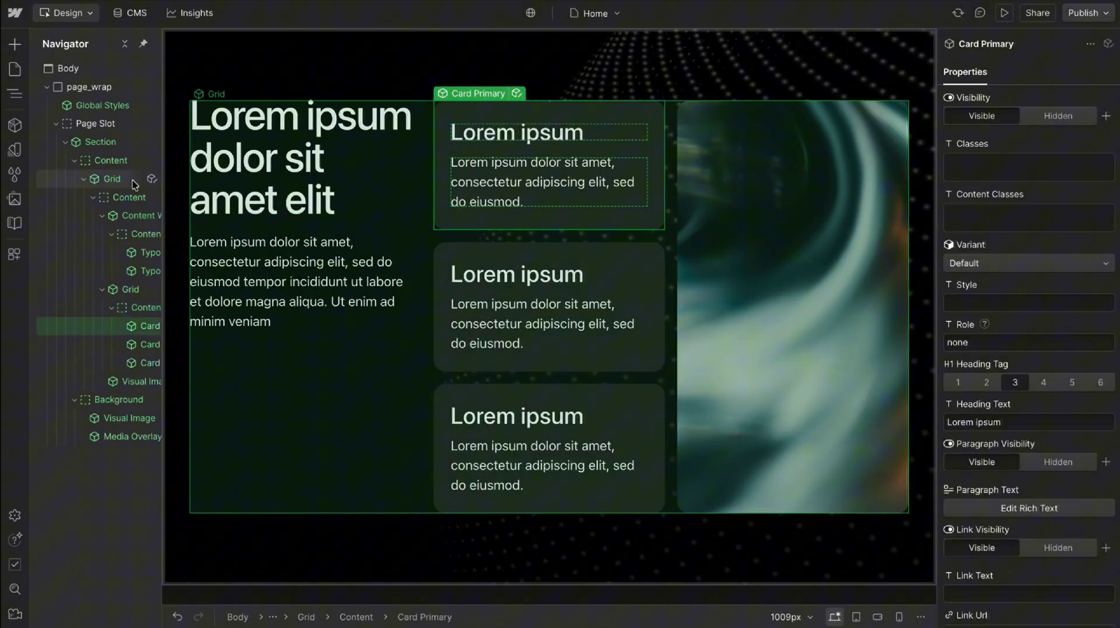
click(110, 160)
key(ctrl+v)
scroll(465, 194, down, 3)
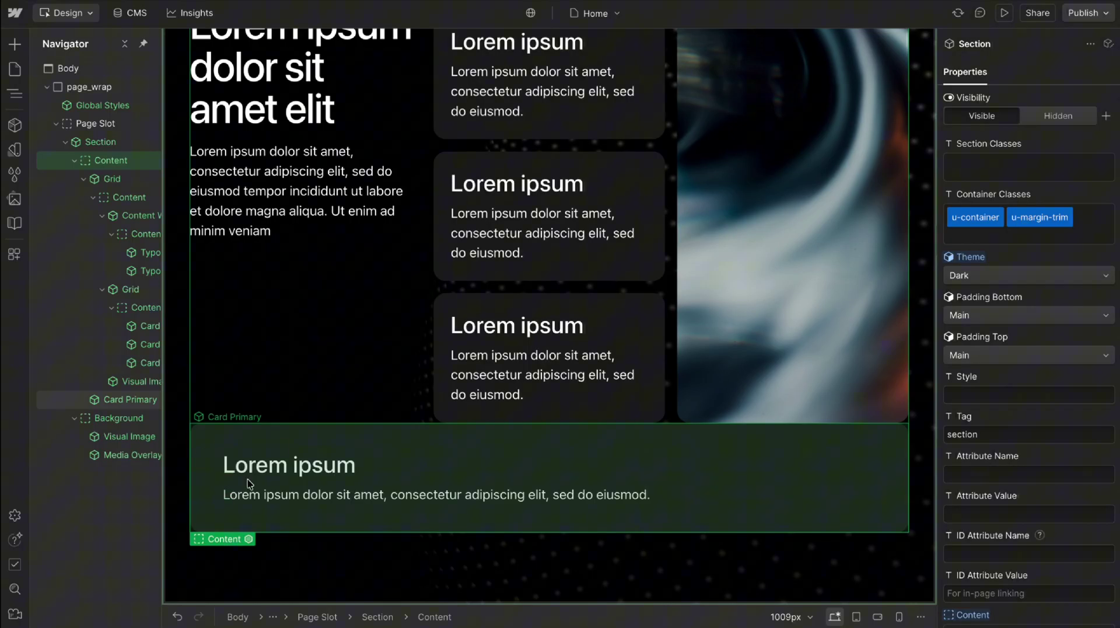
scroll(248, 478, up, 2)
scroll(261, 411, up, 2)
click(447, 147)
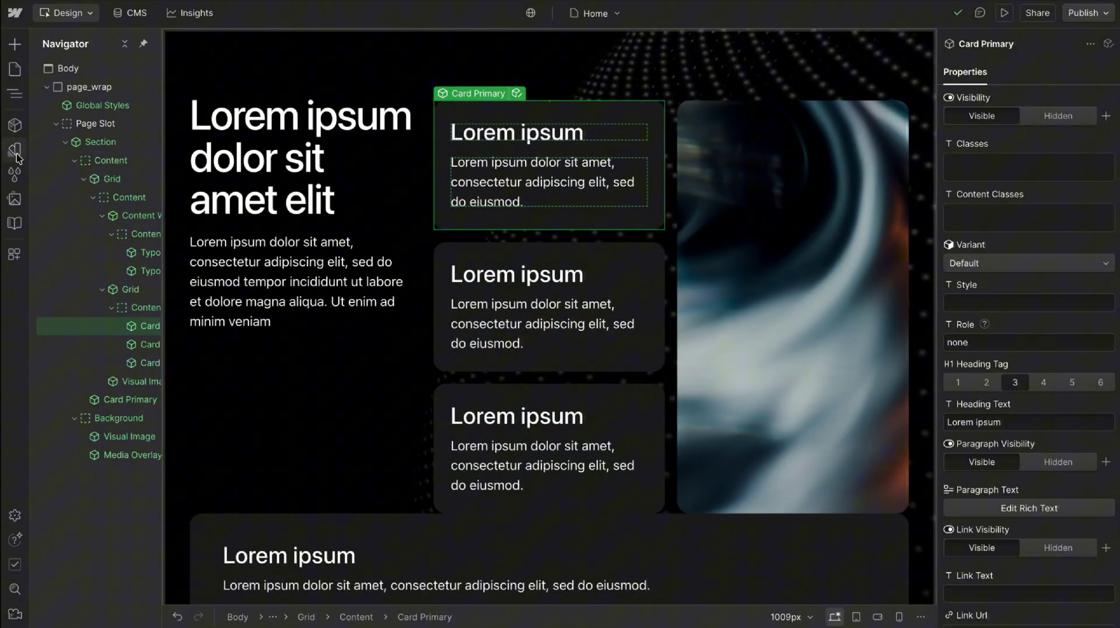
click(16, 155)
Step: Inspect the Responsive variables collection, then close the Variables panel
click(134, 343)
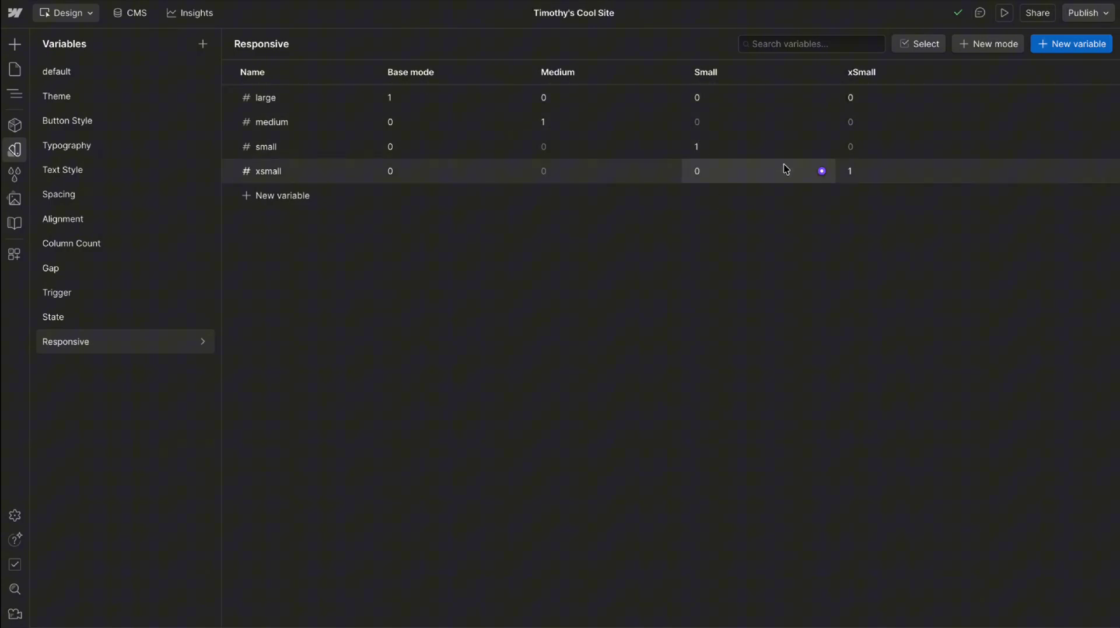
click(11, 150)
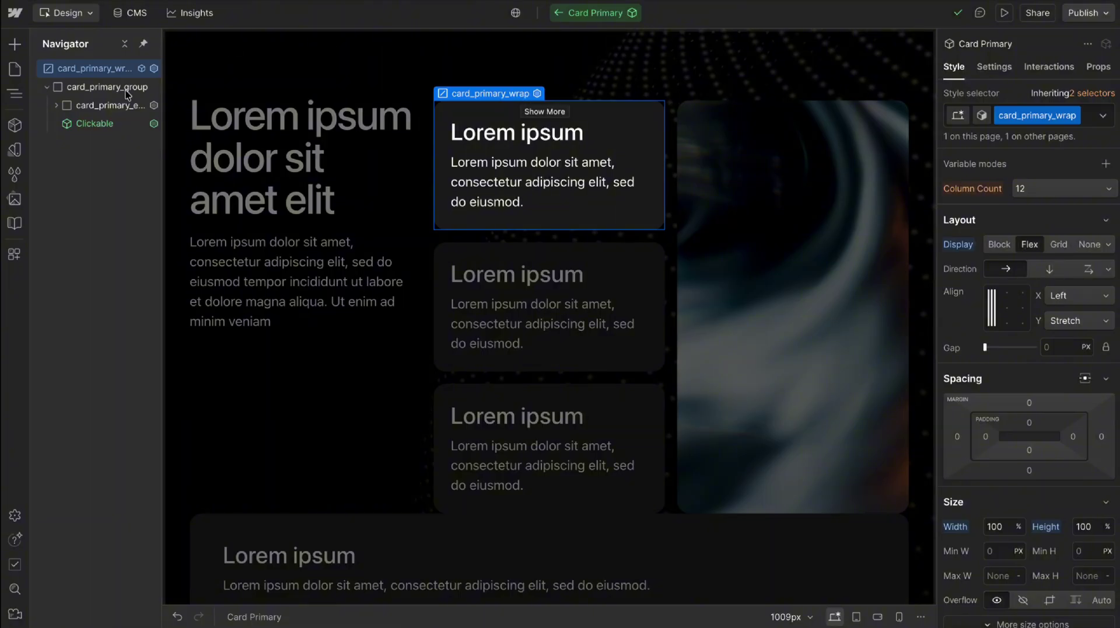
Step: Open the card element's top padding calc formula, keeping spacing steps 7 and 5
click(106, 107)
scroll(974, 520, down, 2)
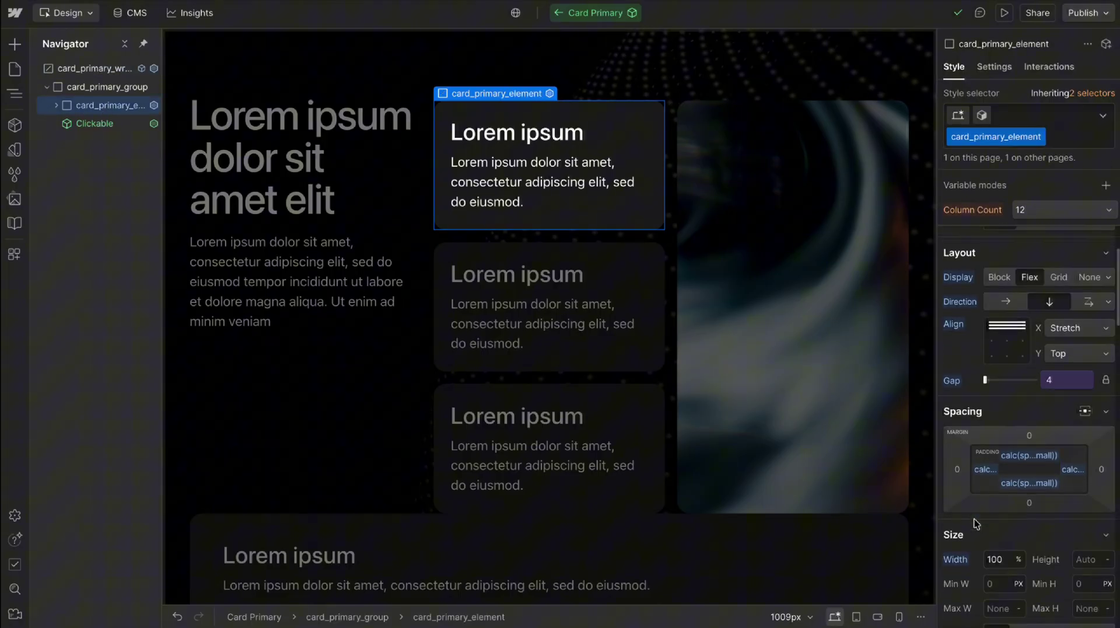
click(1027, 441)
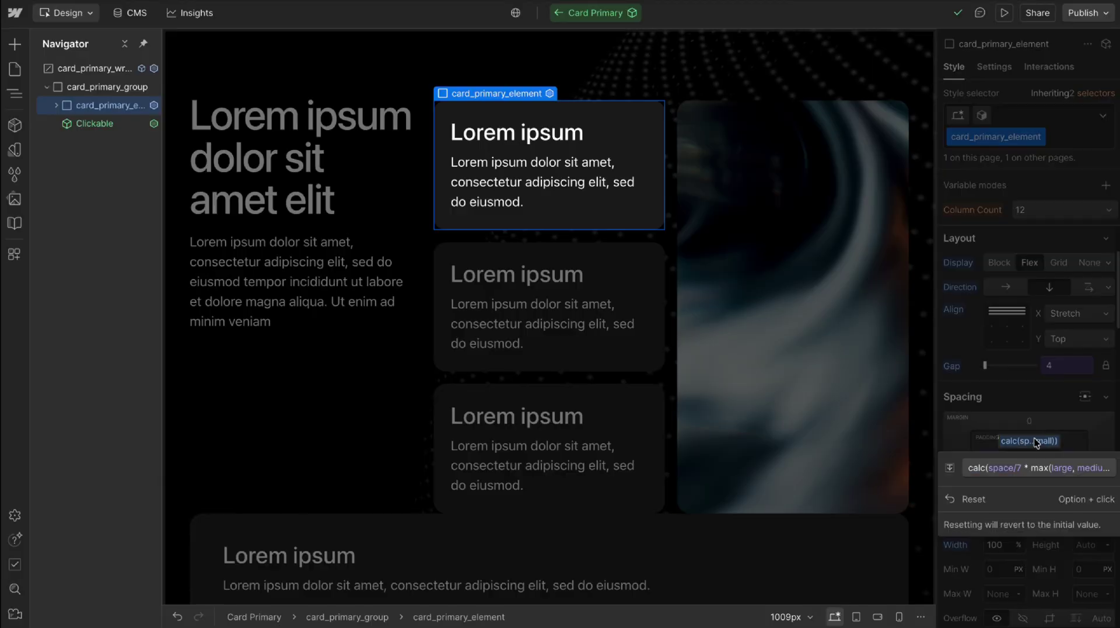
click(1033, 474)
click(873, 531)
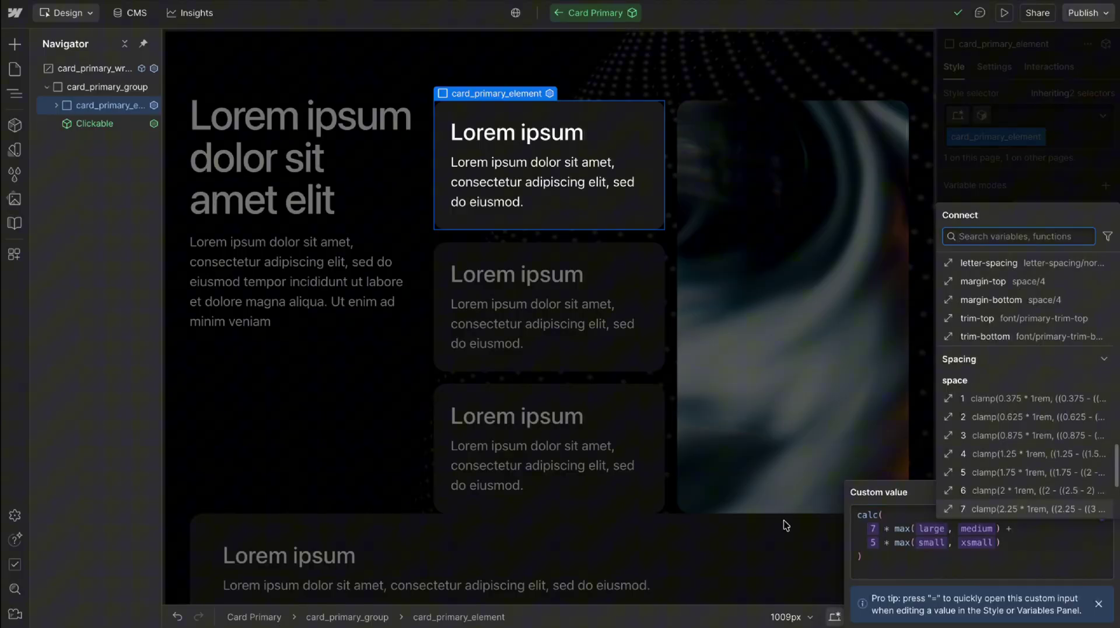
click(972, 509)
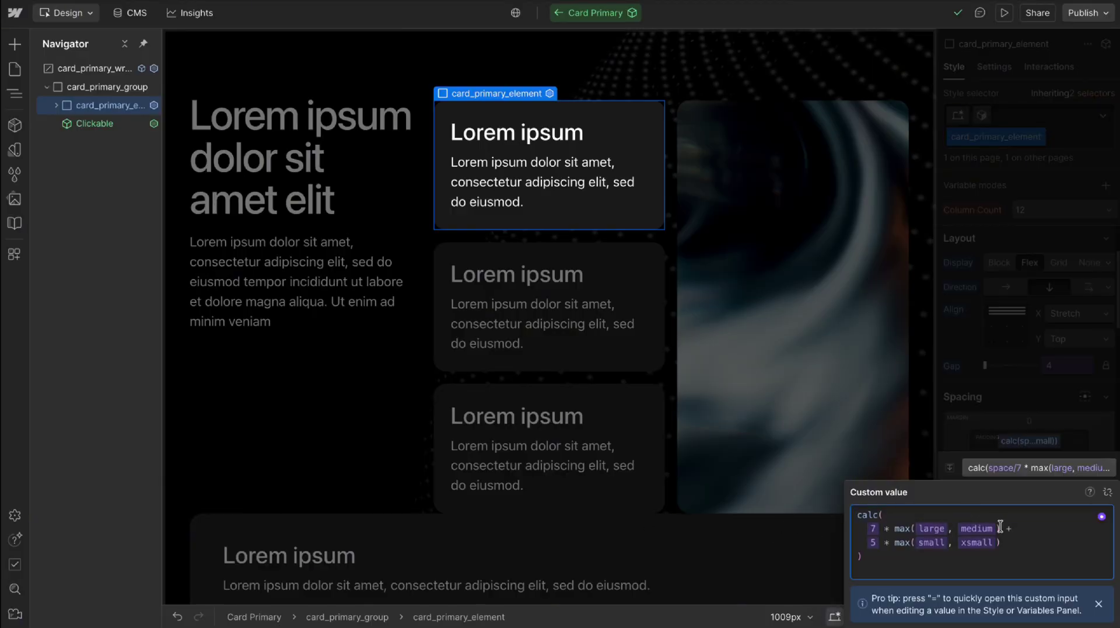
click(873, 545)
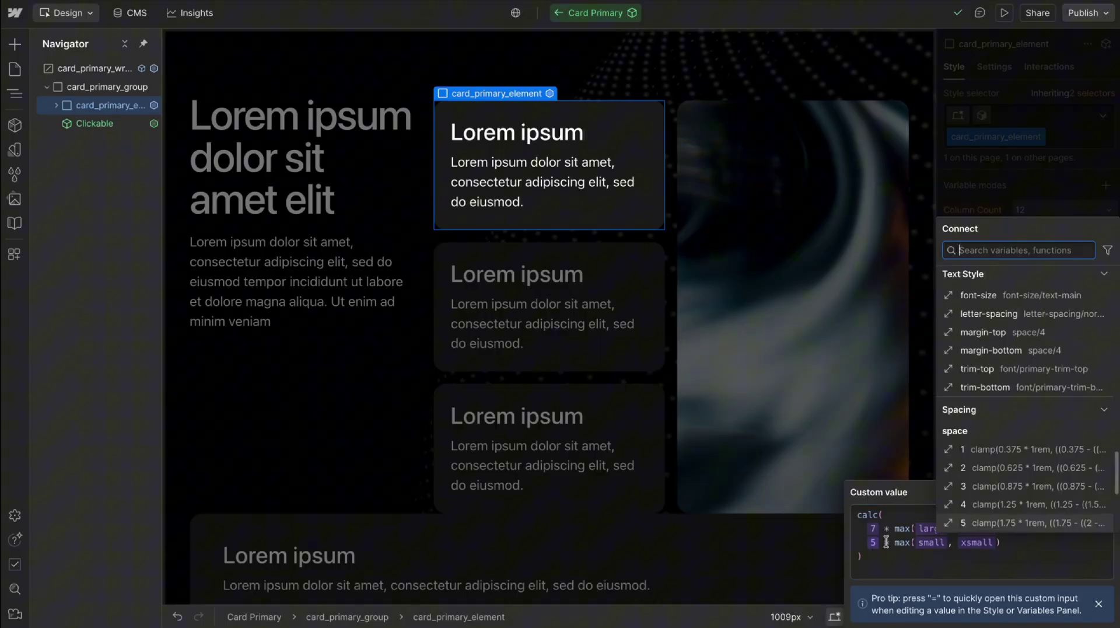
click(969, 522)
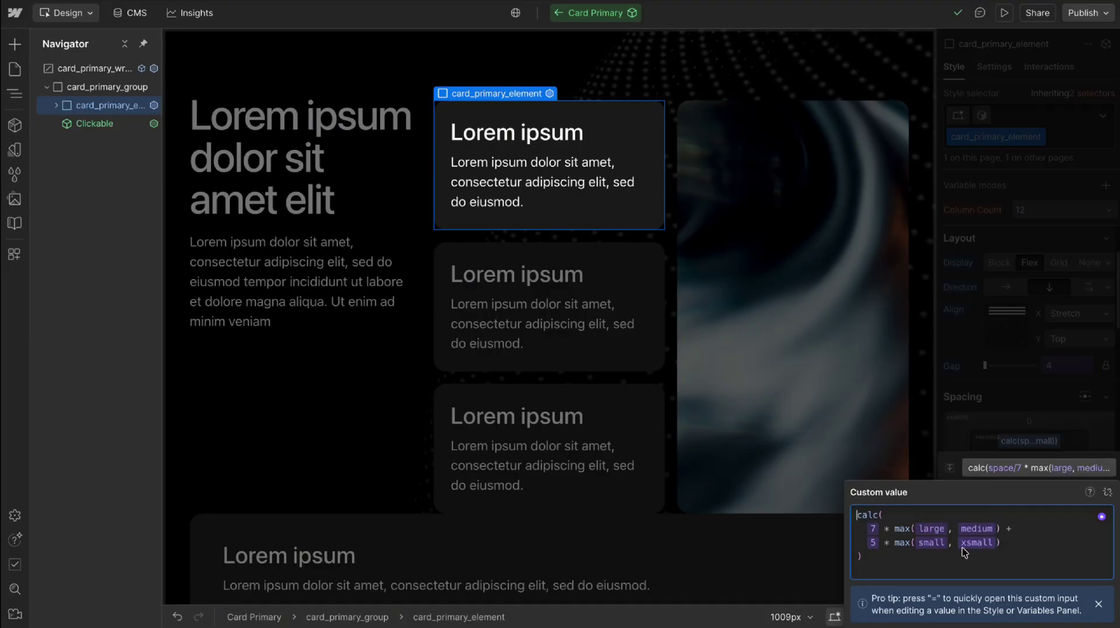
click(949, 544)
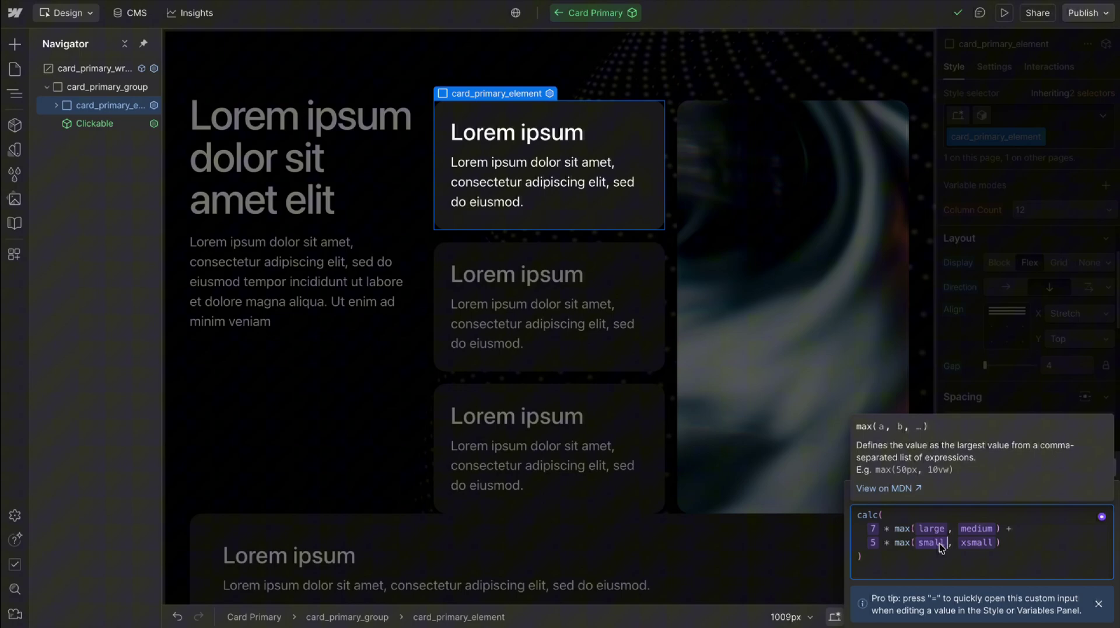
drag(941, 547, 932, 528)
Step: Rework the first max() term and add a second max(large) term line
click(998, 529)
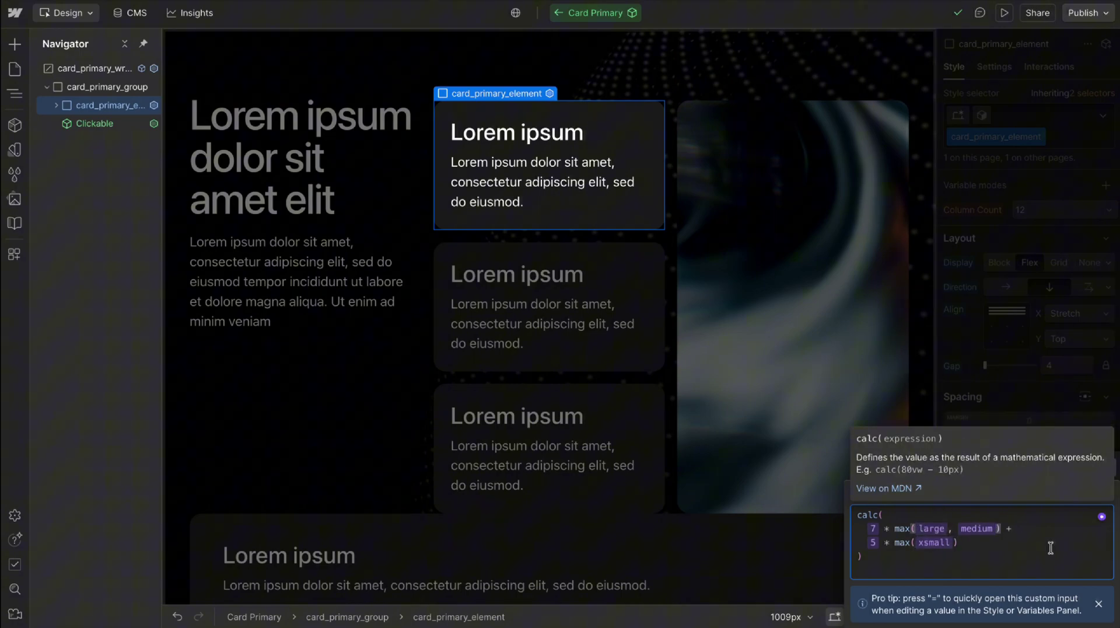
text(,)
text(small)
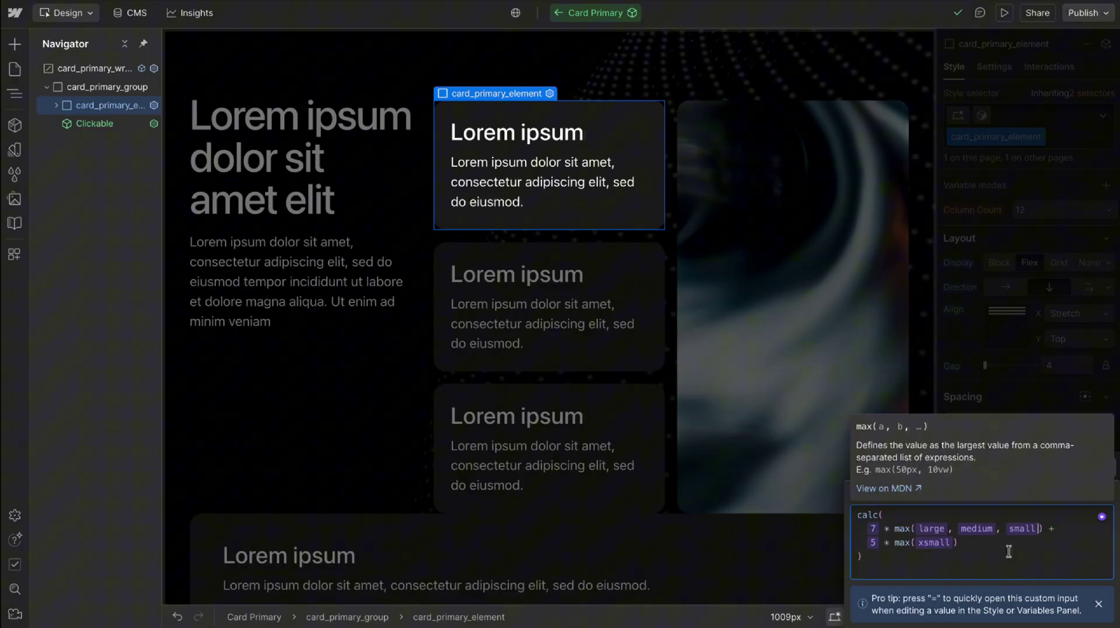
key(BackSpace)
key(BackSpace)
key(BackSpace)
key(BackSpace)
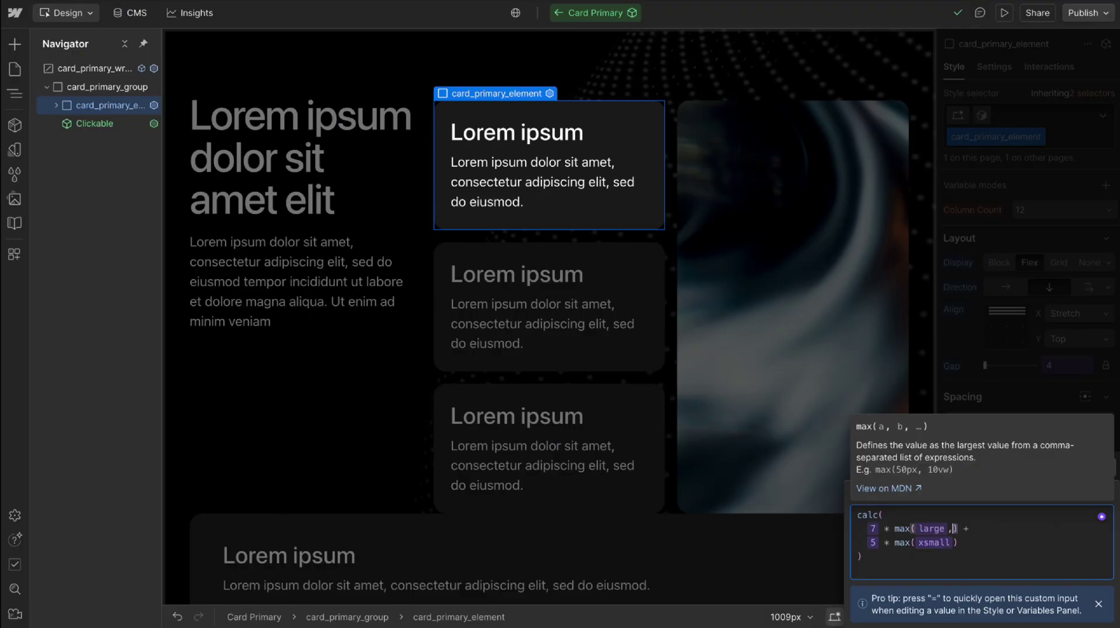
click(968, 523)
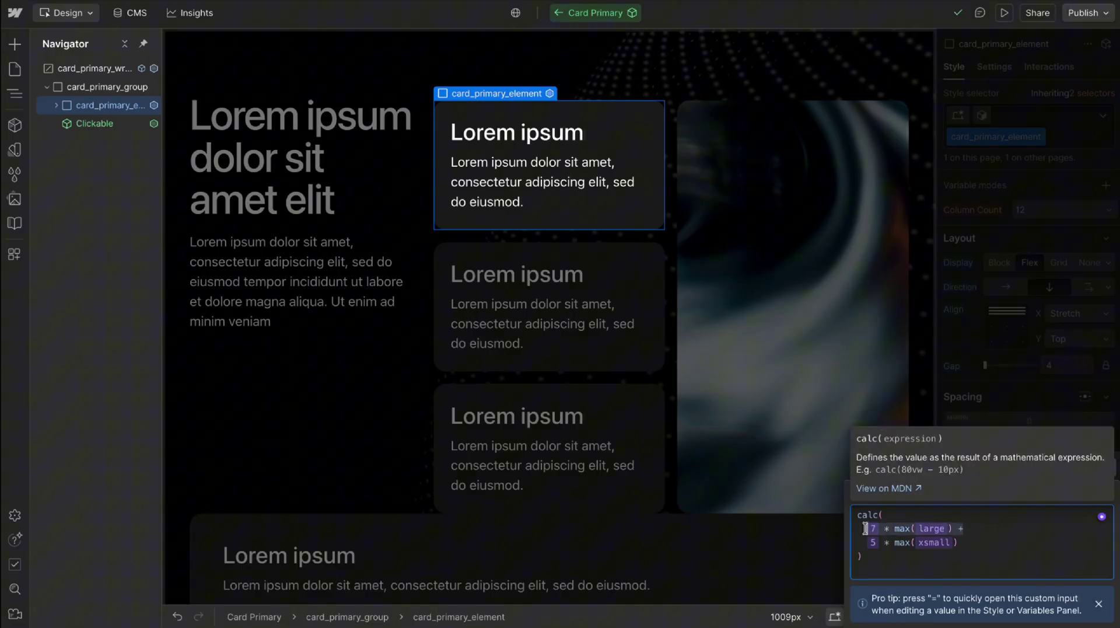
key(Return)
text(6 * max(large) +)
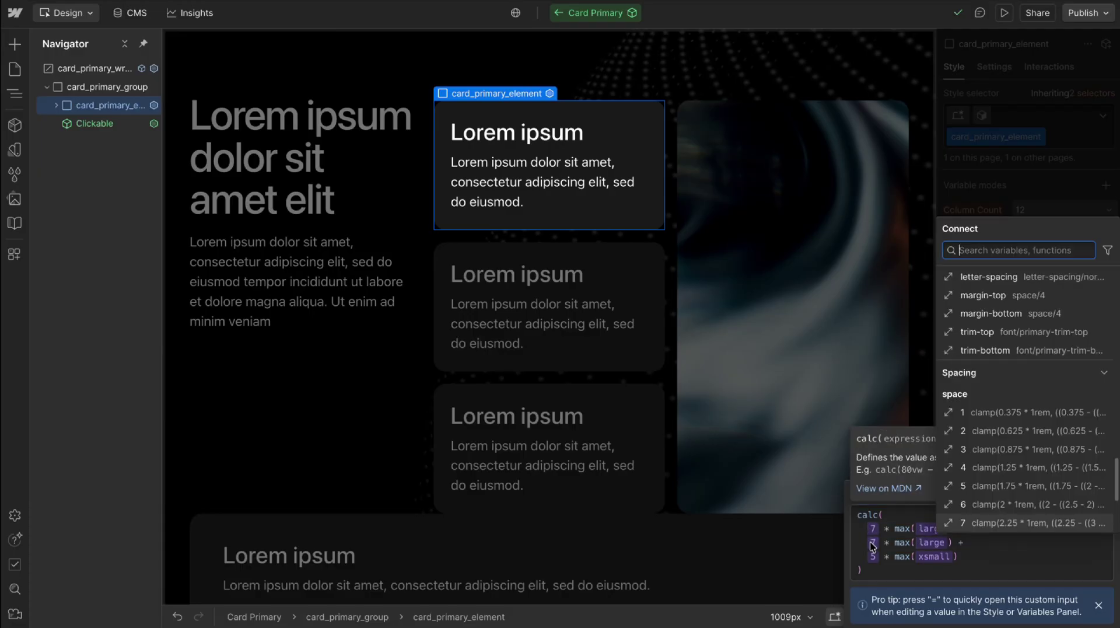
Step: Make the second term 6 × medium and a third term 5 × small
click(978, 502)
click(926, 537)
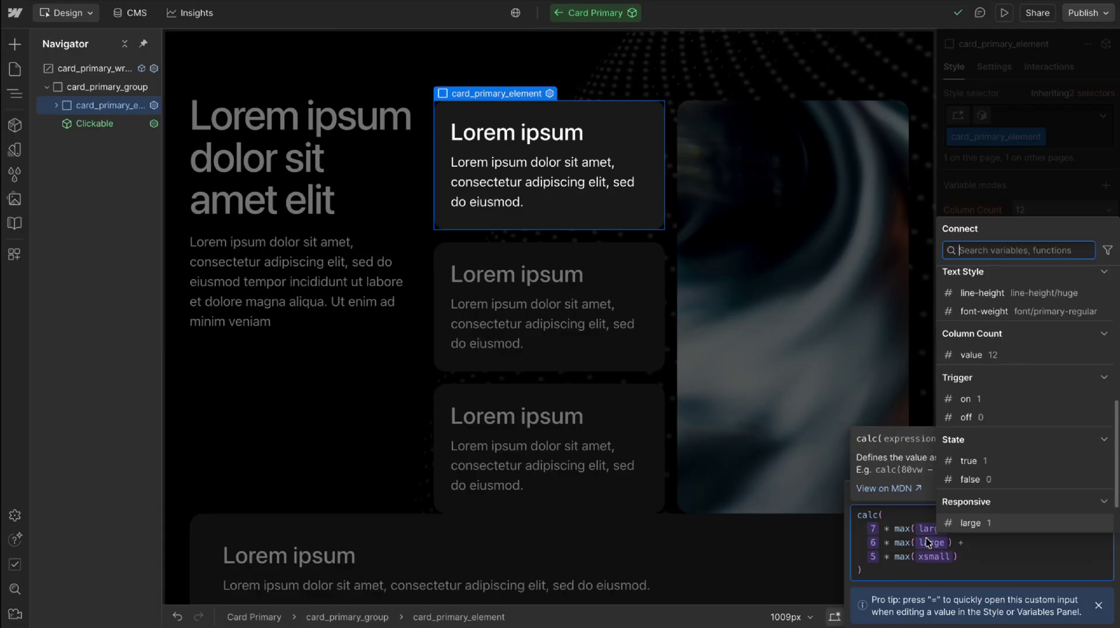
scroll(966, 511, down, 2)
click(970, 503)
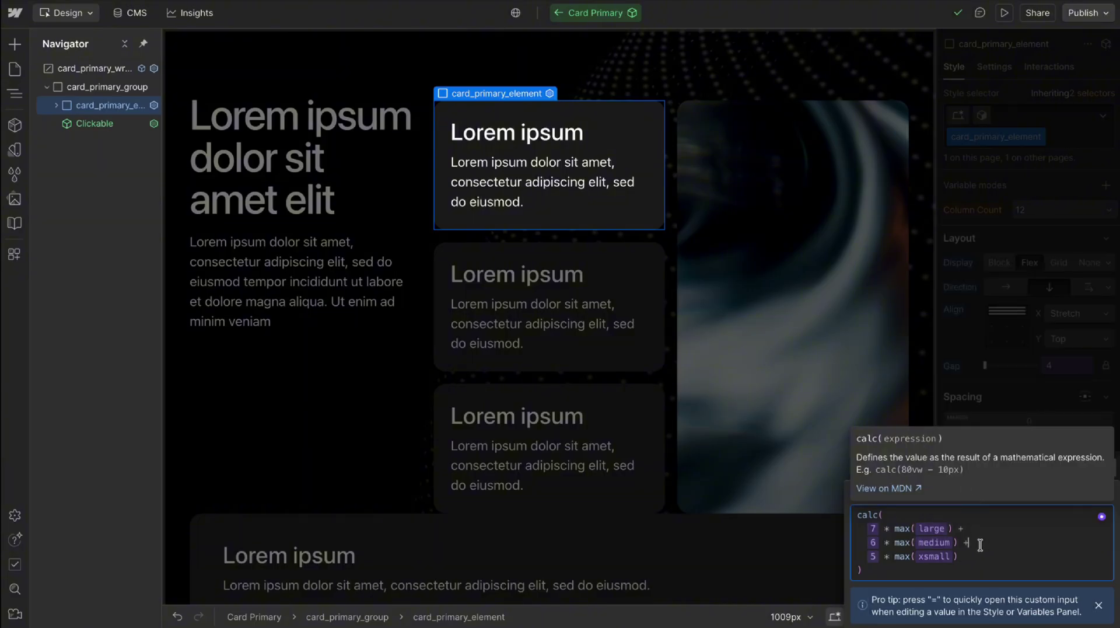
key(Return)
text(7 * max( large ) +)
click(874, 556)
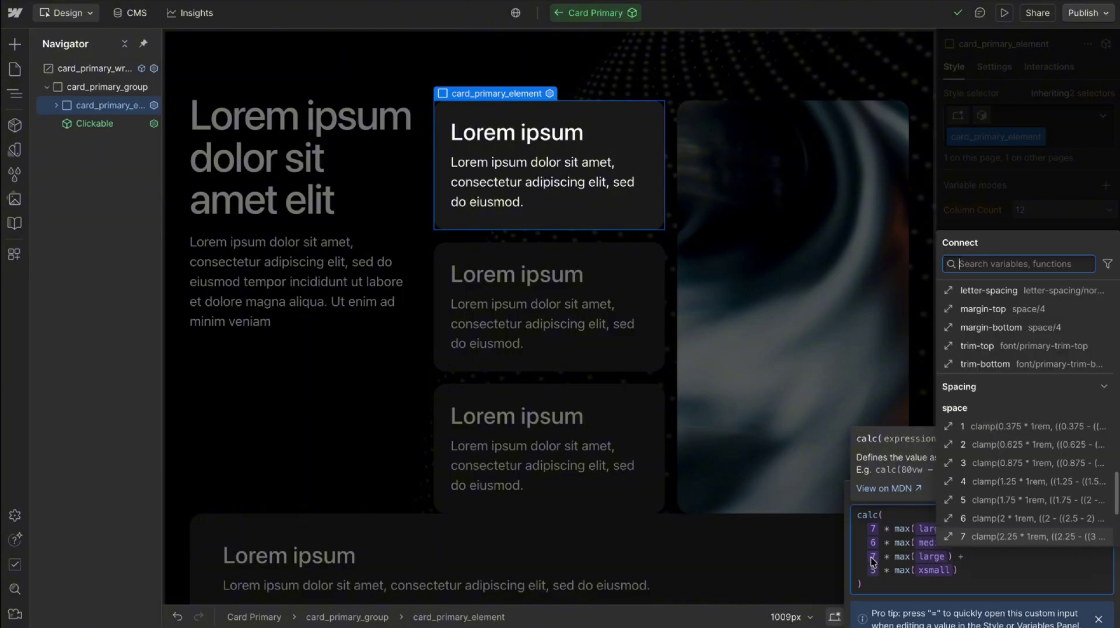
click(970, 502)
click(932, 556)
scroll(972, 518, down, 2)
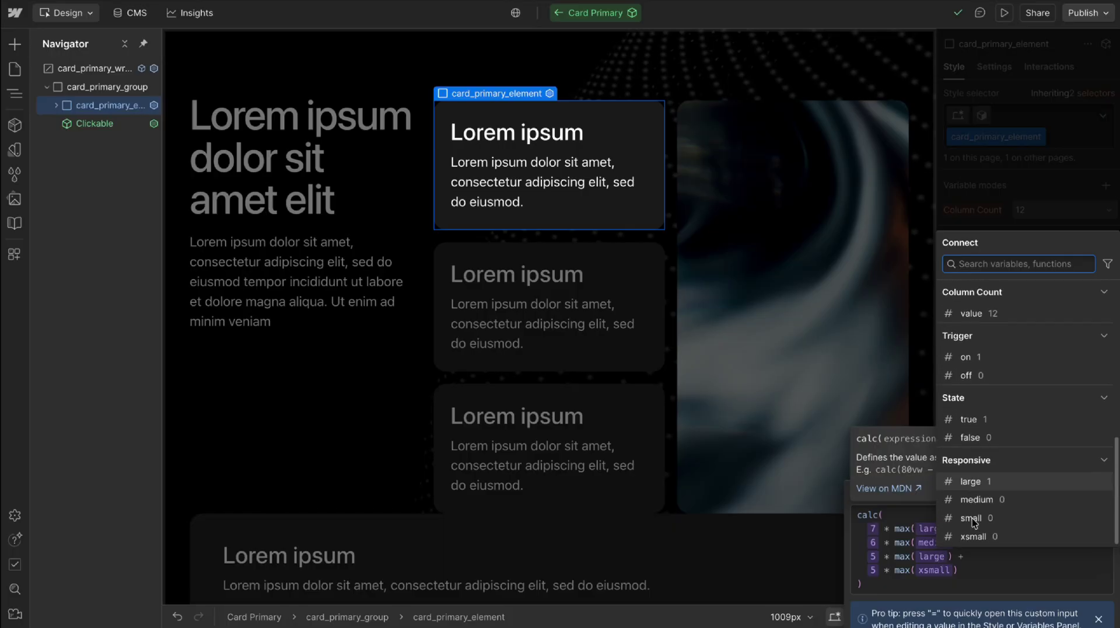
click(981, 516)
Step: Give the fourth term a multiplier of 4, apply the calc value, and return Home
click(873, 570)
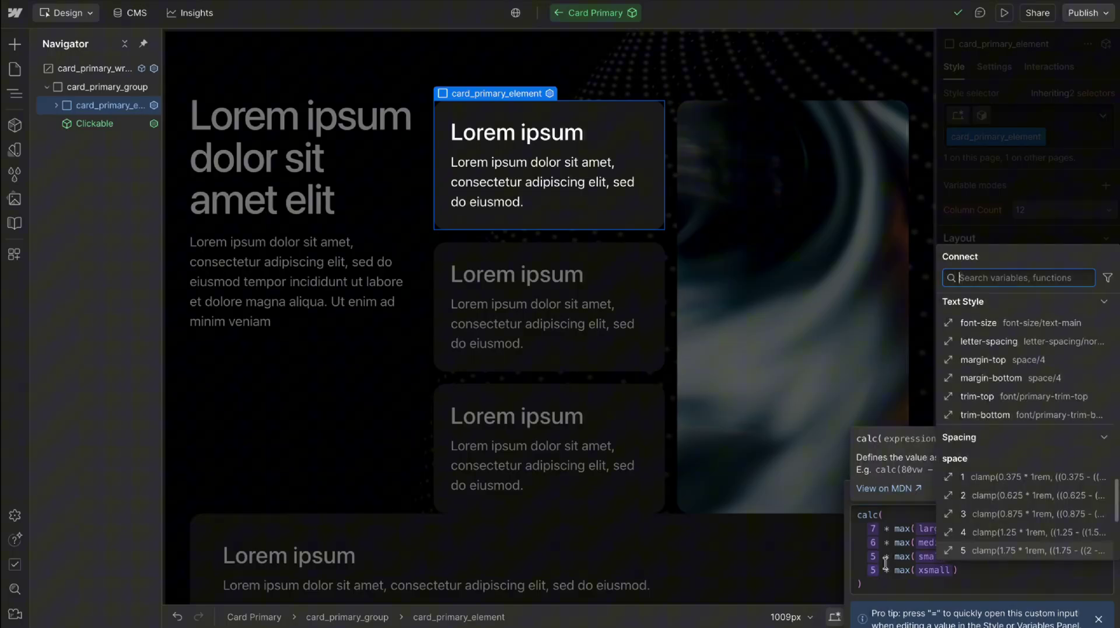
click(957, 525)
click(967, 584)
key(ctrl+a)
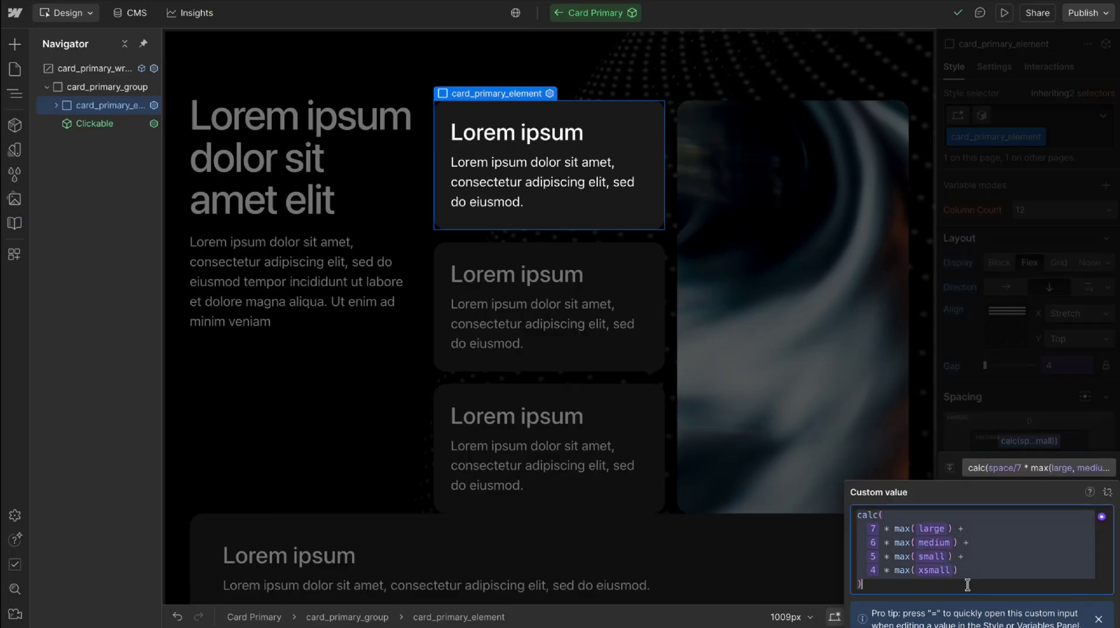
click(1017, 421)
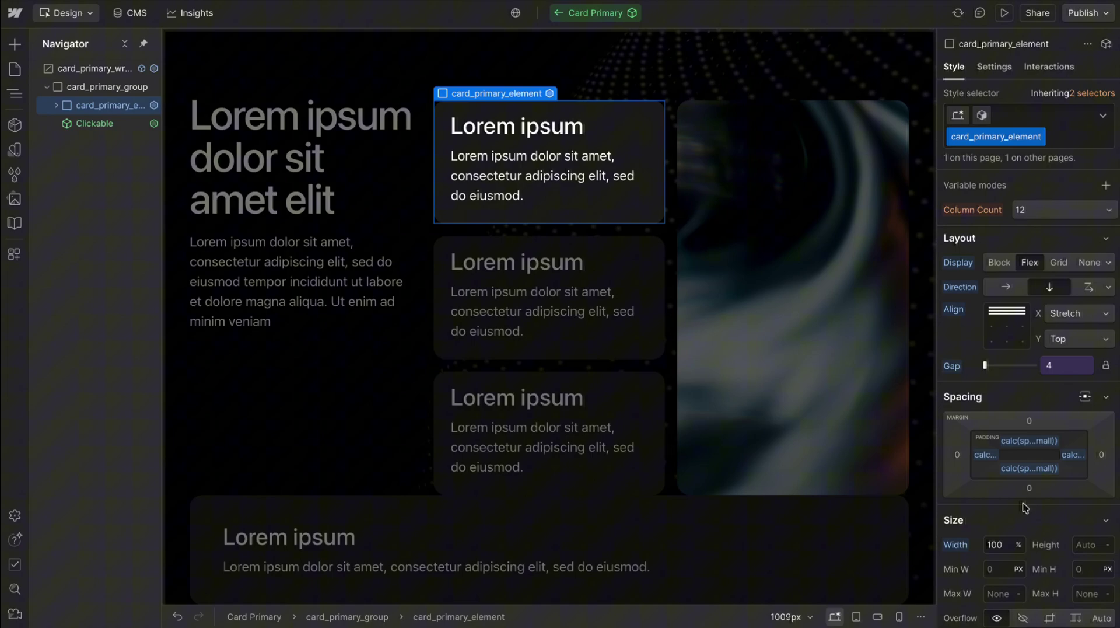
click(671, 234)
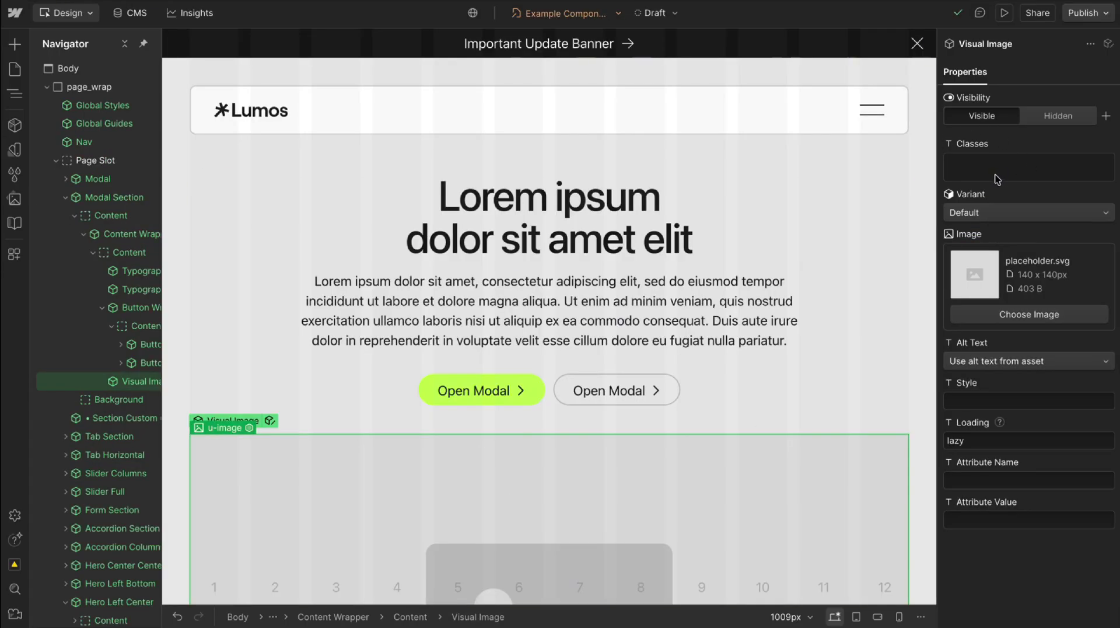
Step: Cut the u-child-contain class from the modal heading and paste it back to reapply
click(567, 215)
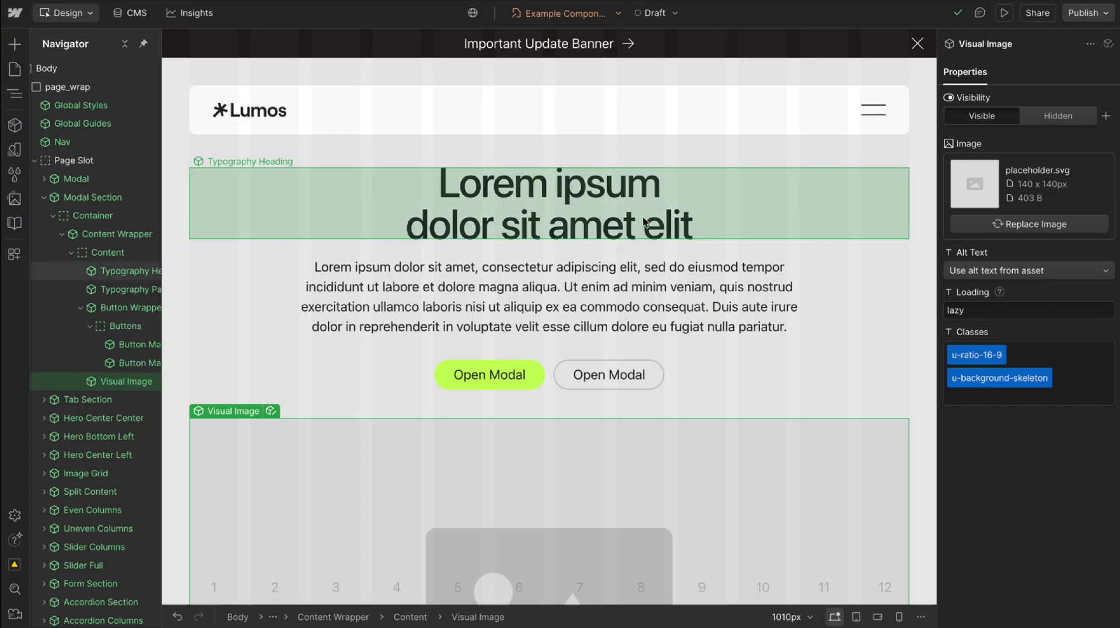
click(560, 210)
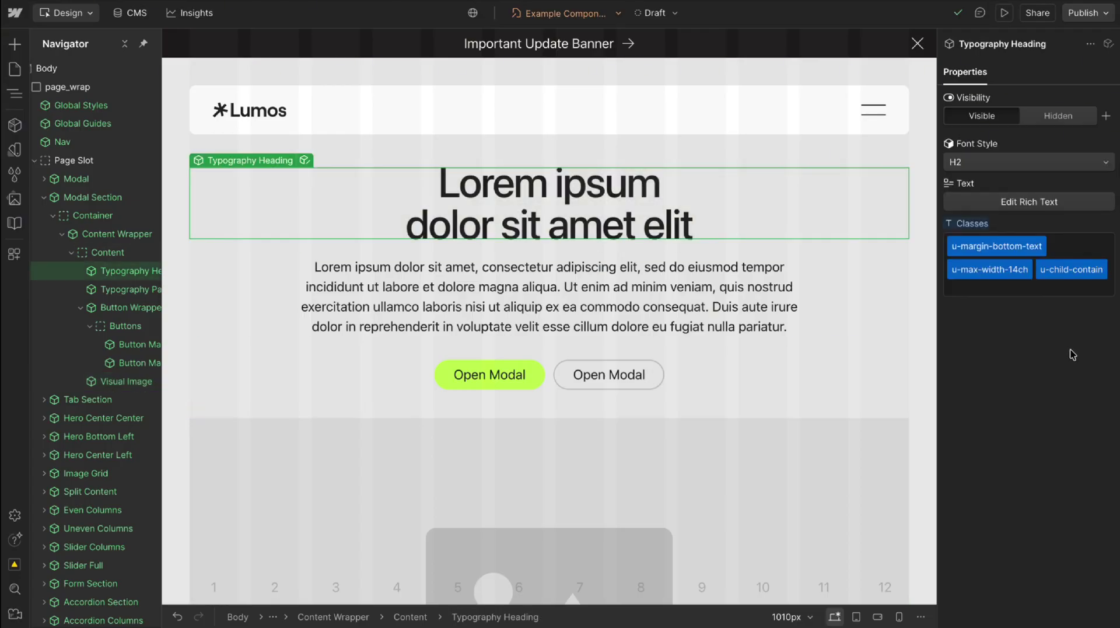
double_click(1072, 268)
key(ctrl+x)
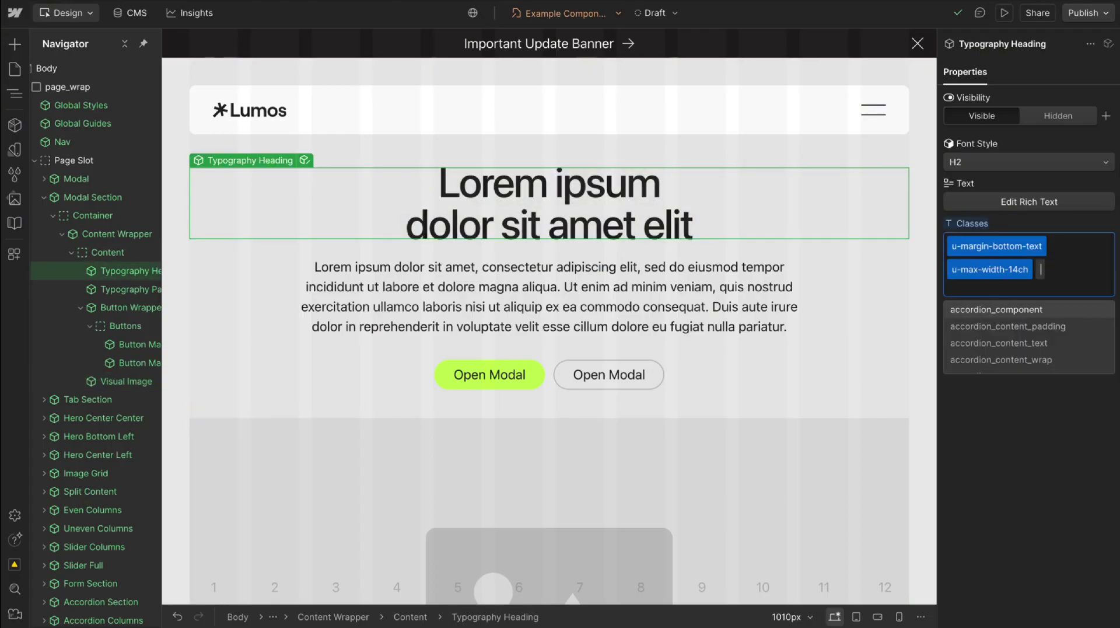
key(BackSpace)
click(1081, 275)
key(ctrl+v)
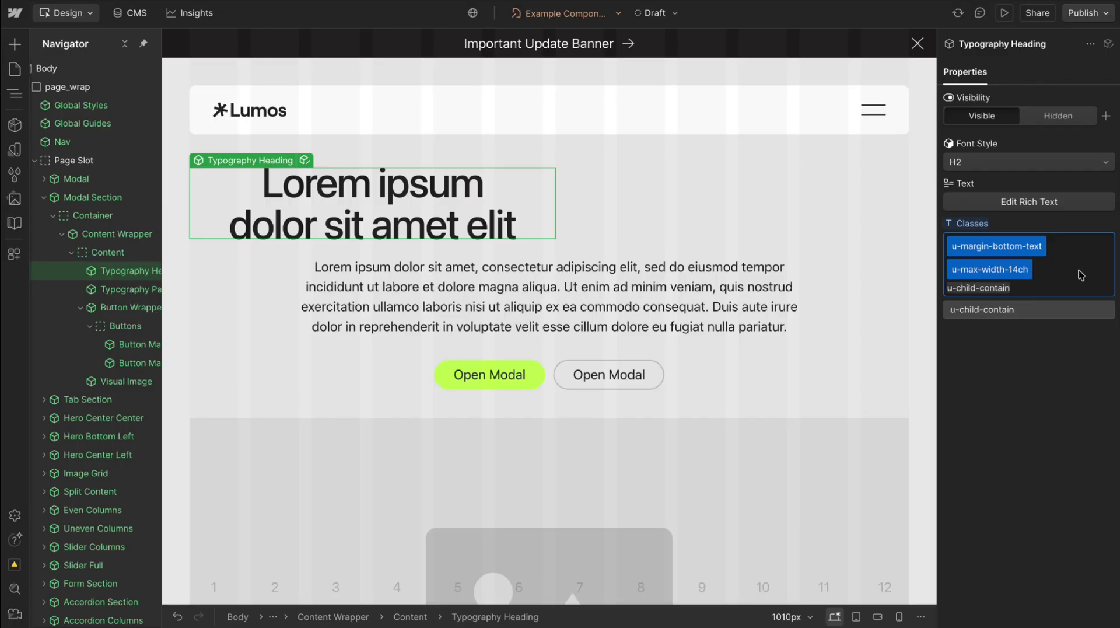
key(Return)
click(1001, 495)
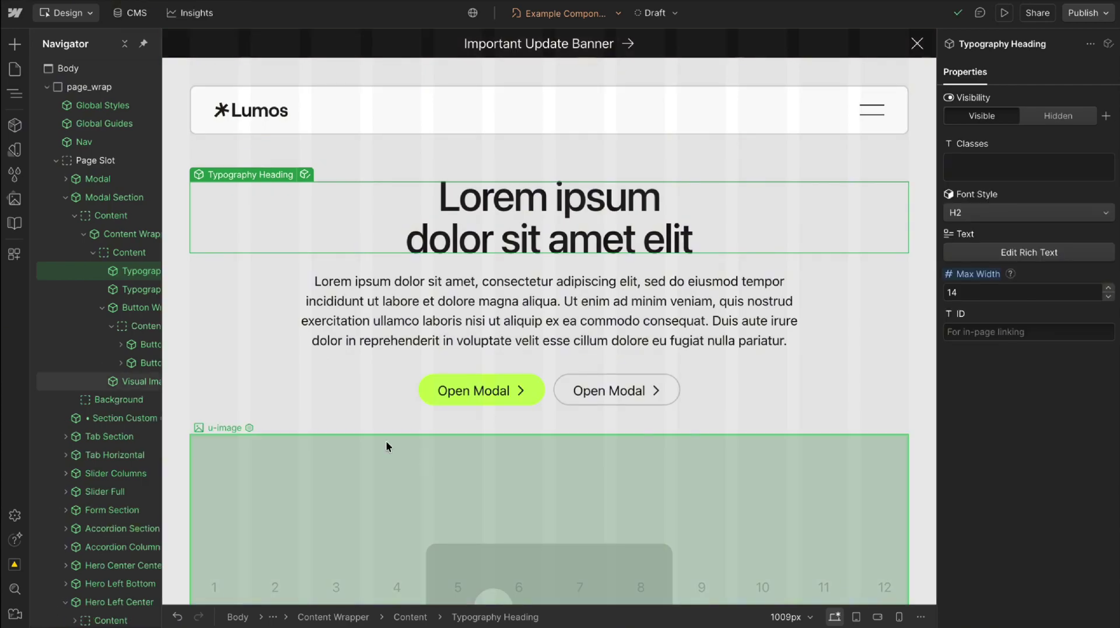
Step: Review the Visual Image component's style settings, then return to the page
double_click(386, 445)
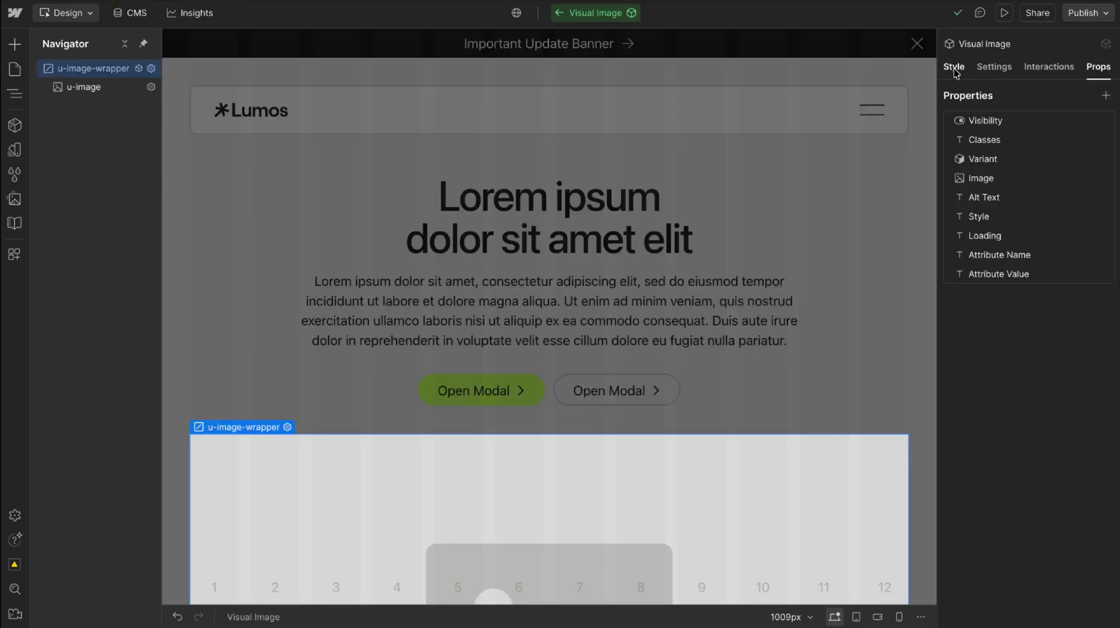
click(954, 67)
scroll(957, 408, down, 5)
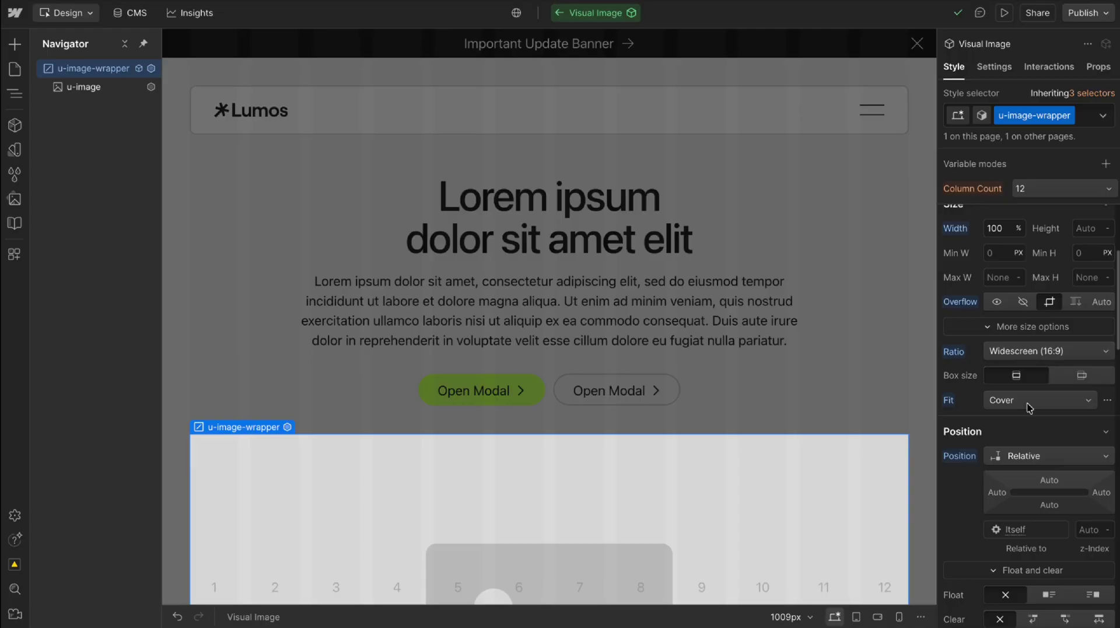
scroll(1029, 409, down, 10)
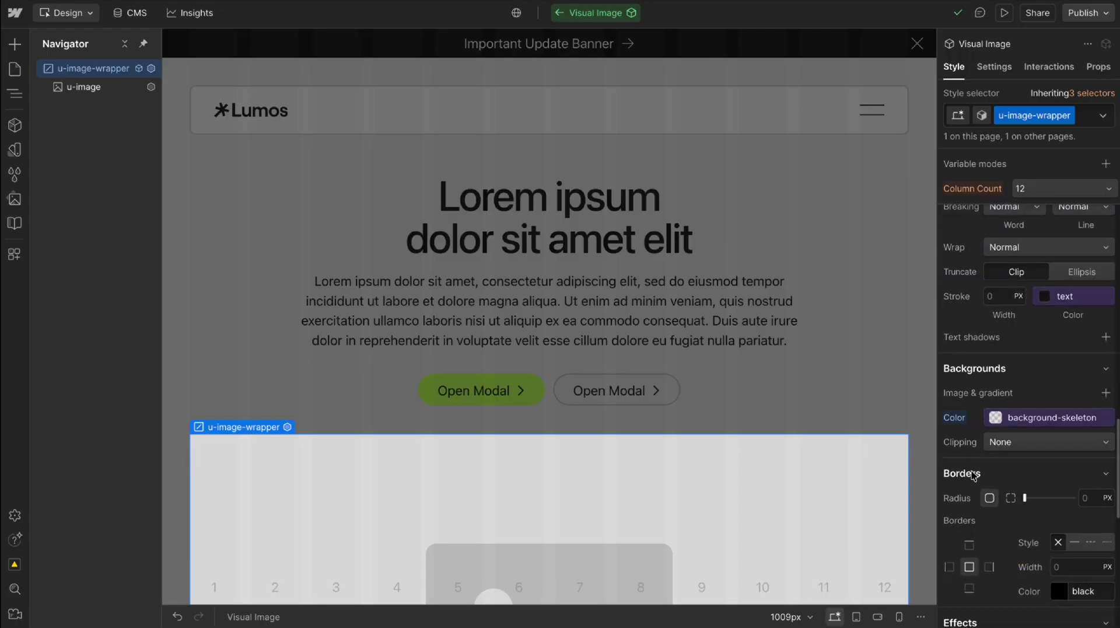
click(725, 367)
Step: Add the u-ratio-1-1 and u-background-transparent classes to the Visual Image
scroll(656, 511, down, 3)
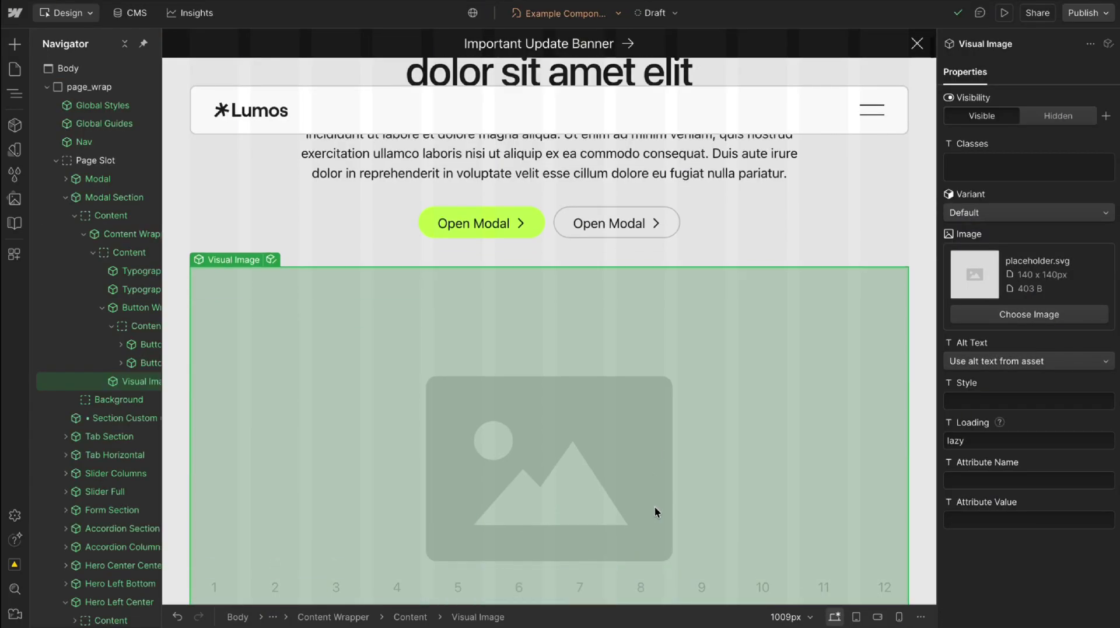
scroll(656, 508, down, 3)
click(990, 175)
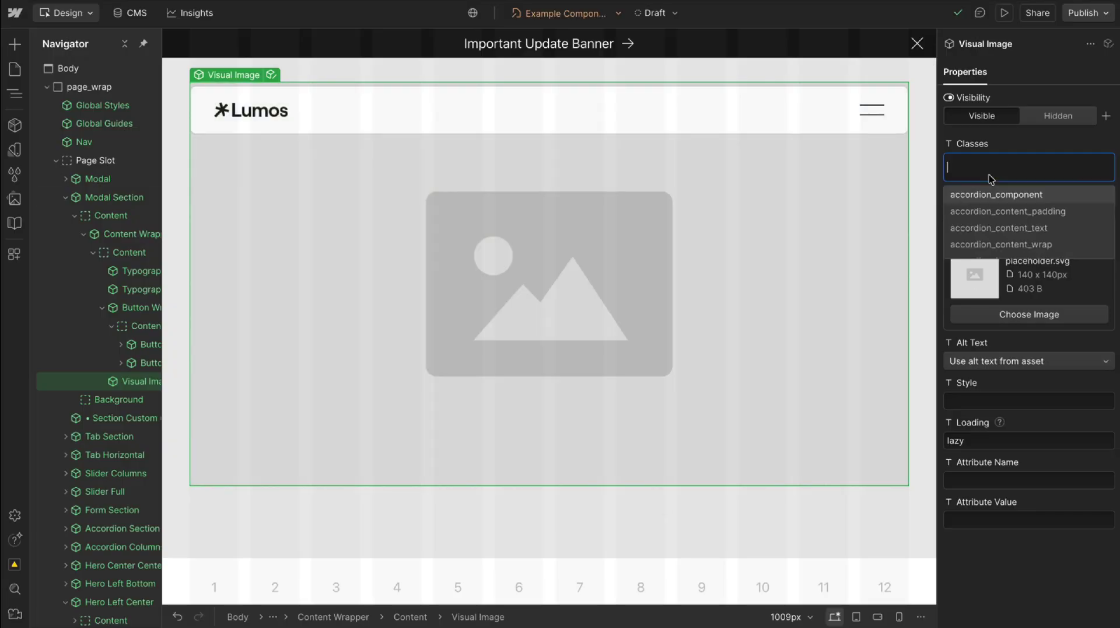
text(ratio)
click(998, 194)
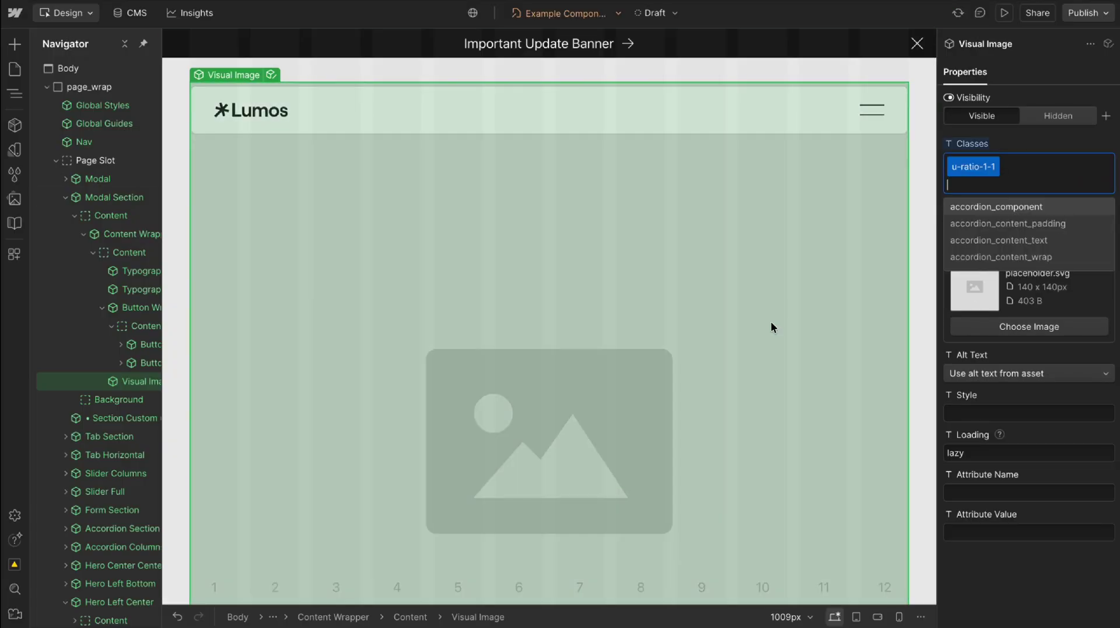
scroll(772, 323, down, 5)
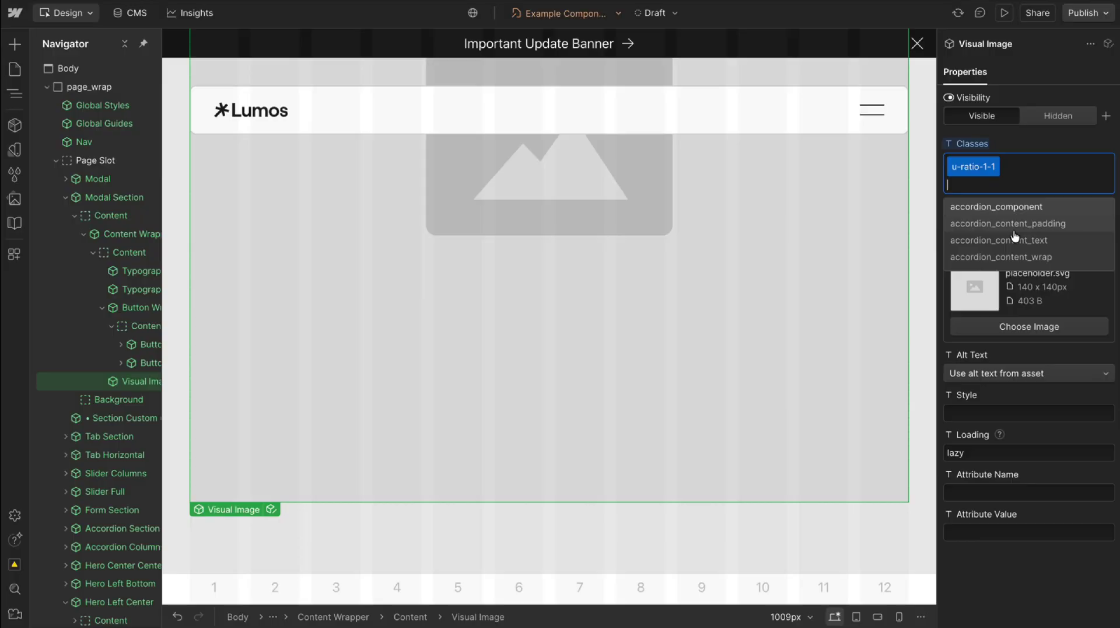
text(background)
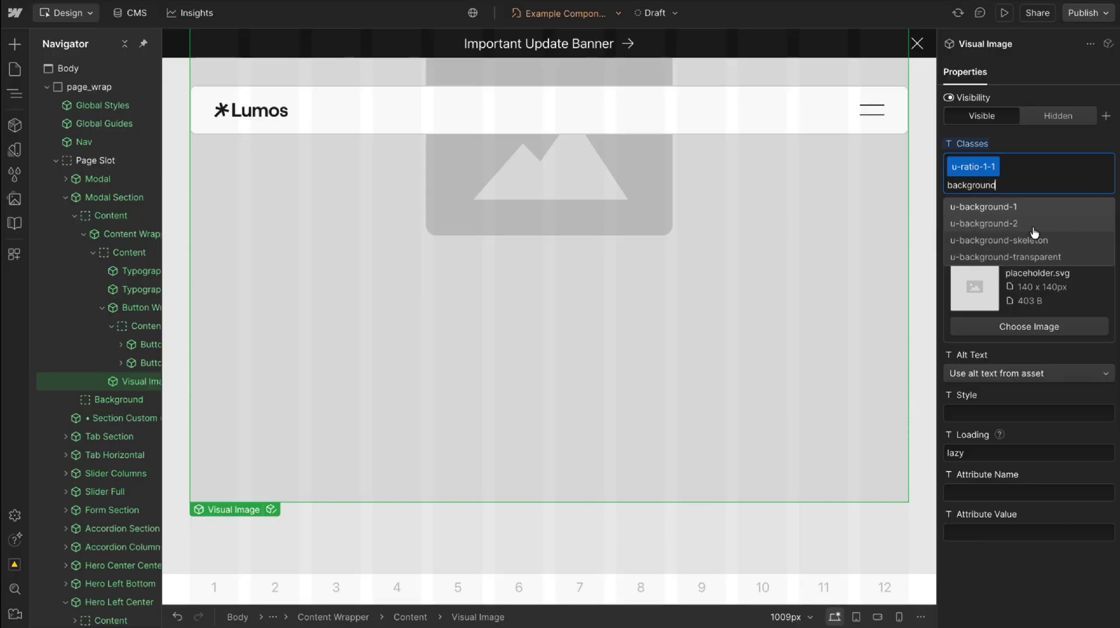
click(1012, 257)
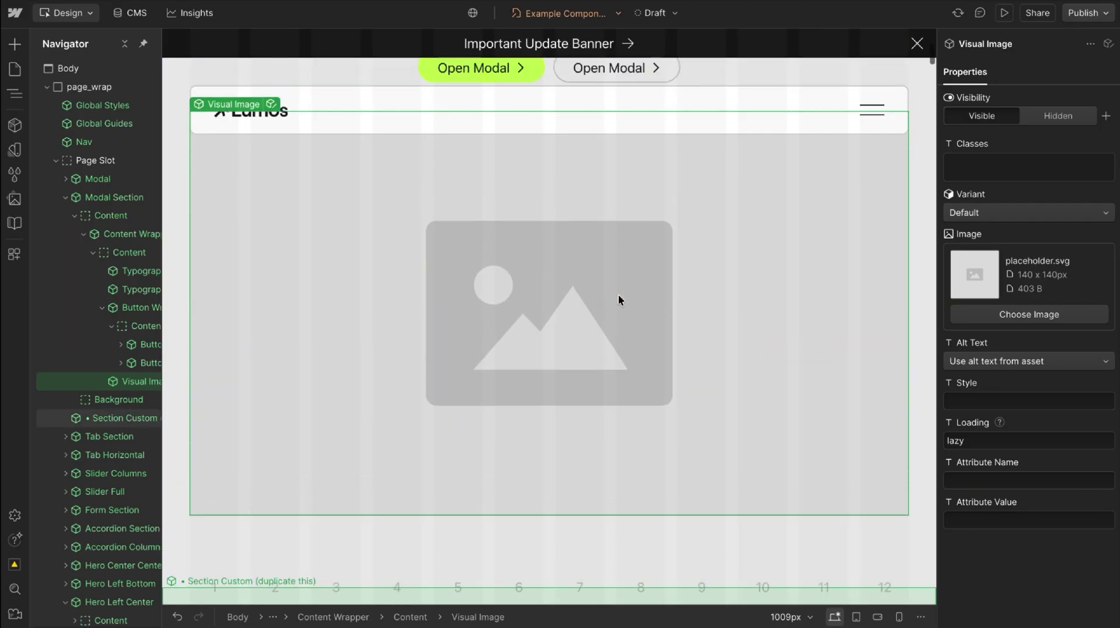
click(552, 202)
click(1005, 165)
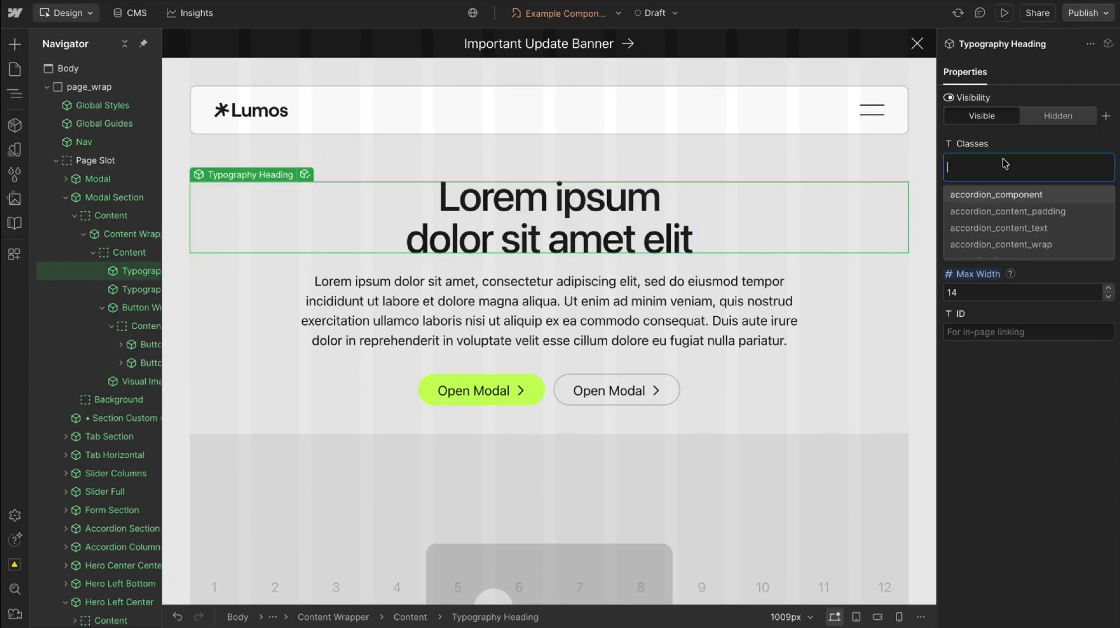
text(margin)
click(1010, 197)
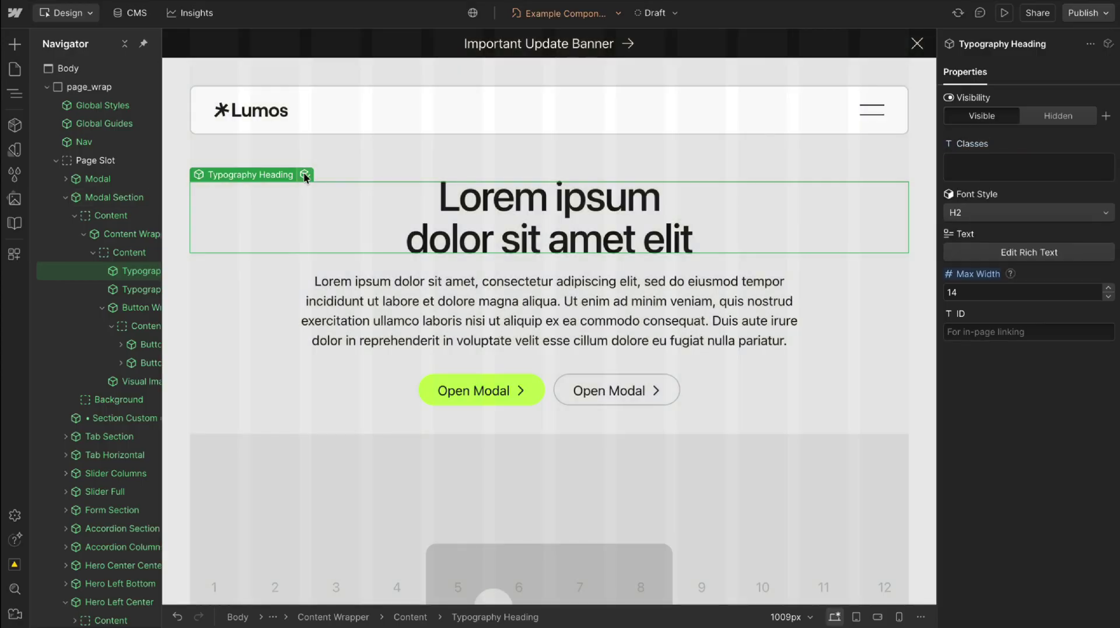
click(303, 174)
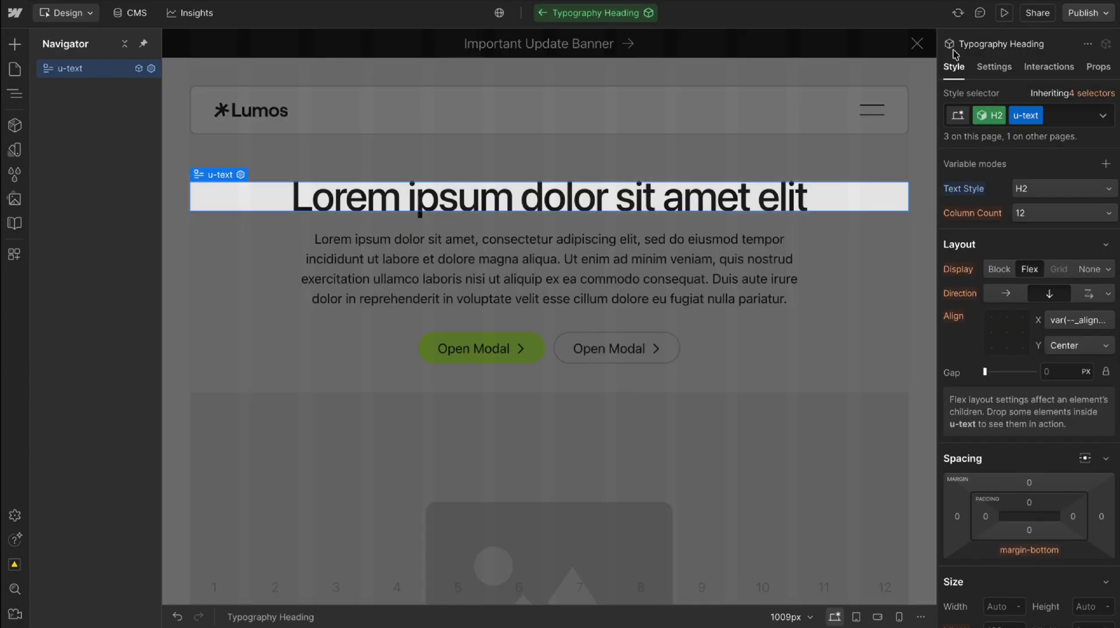
click(990, 115)
click(961, 177)
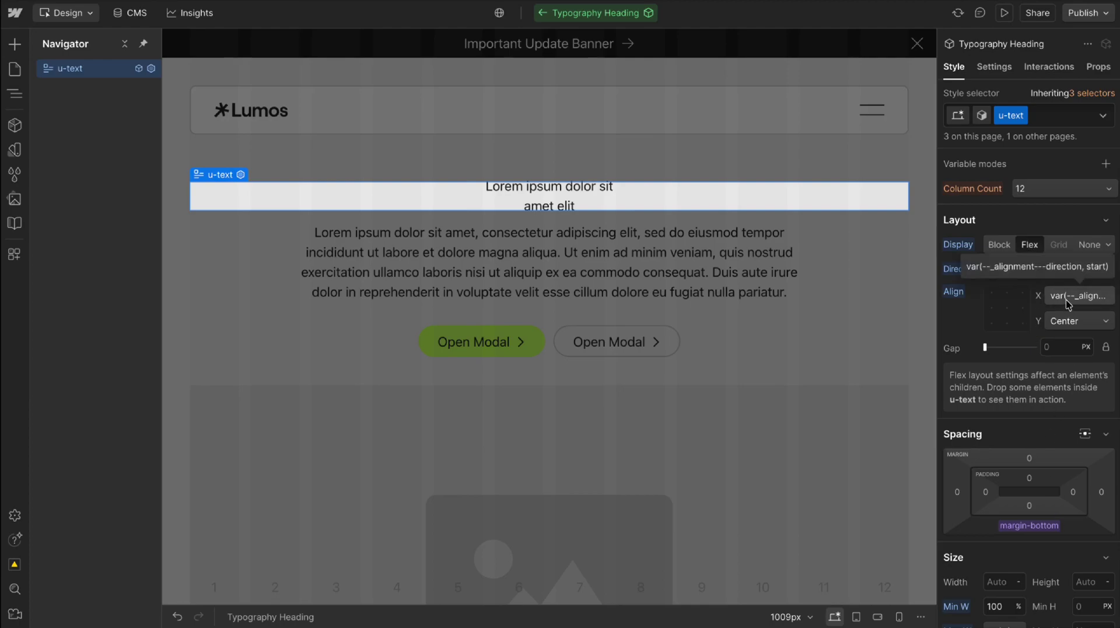
click(765, 377)
click(1015, 168)
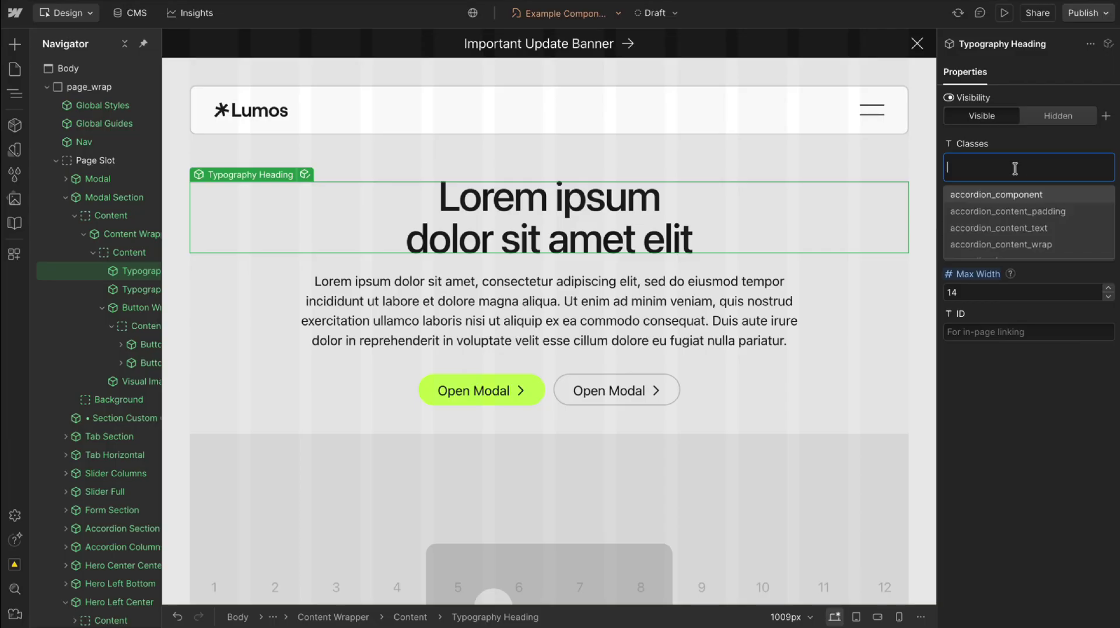
text(min-)
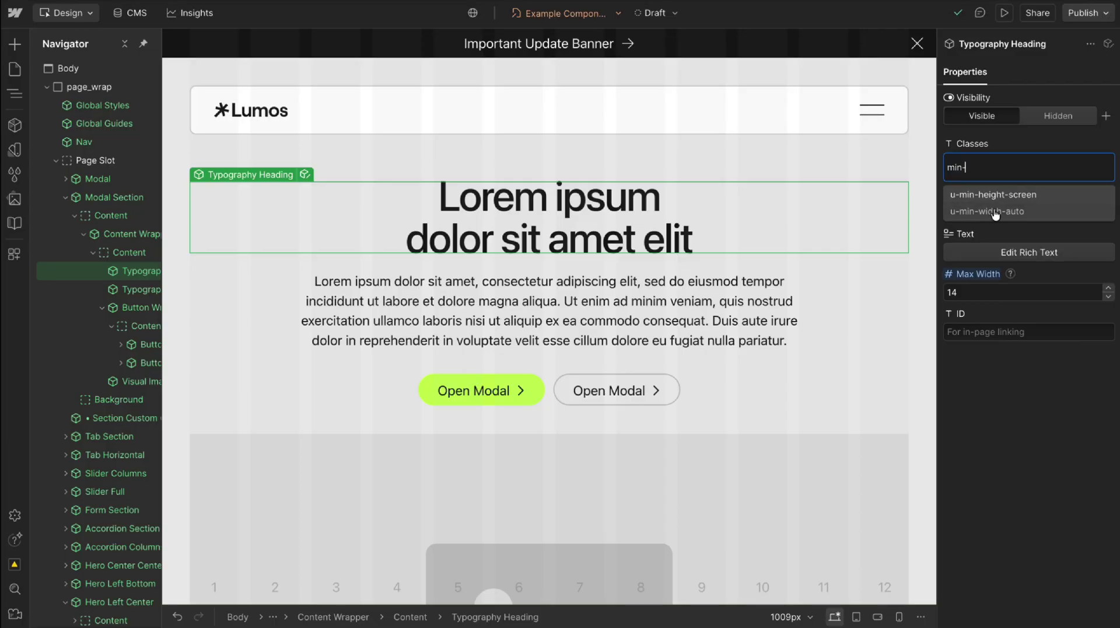
click(995, 211)
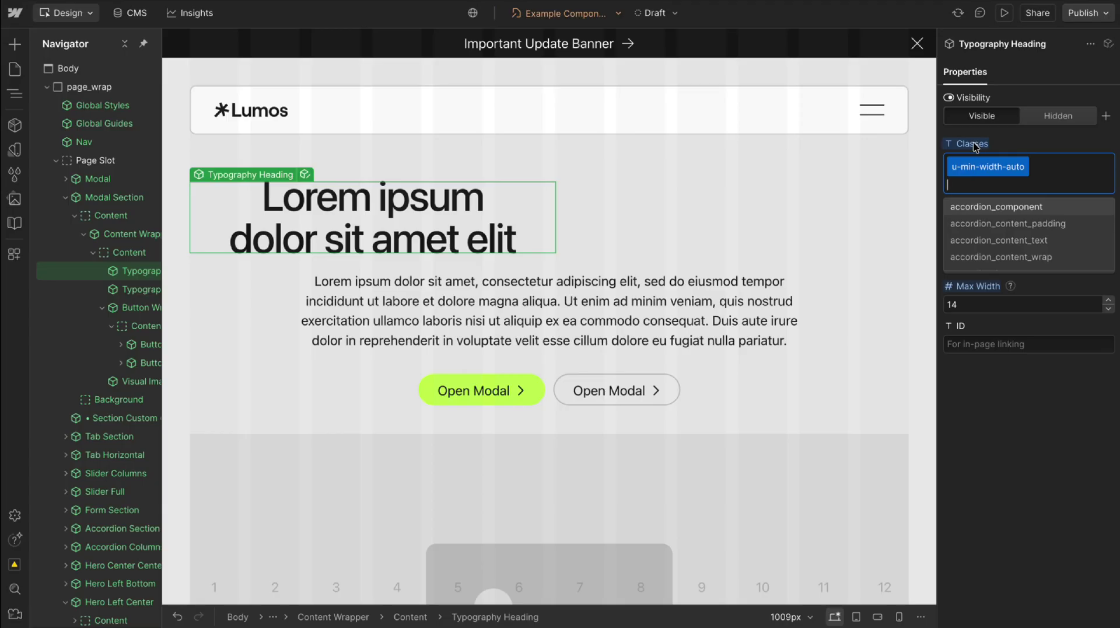
key(BackSpace)
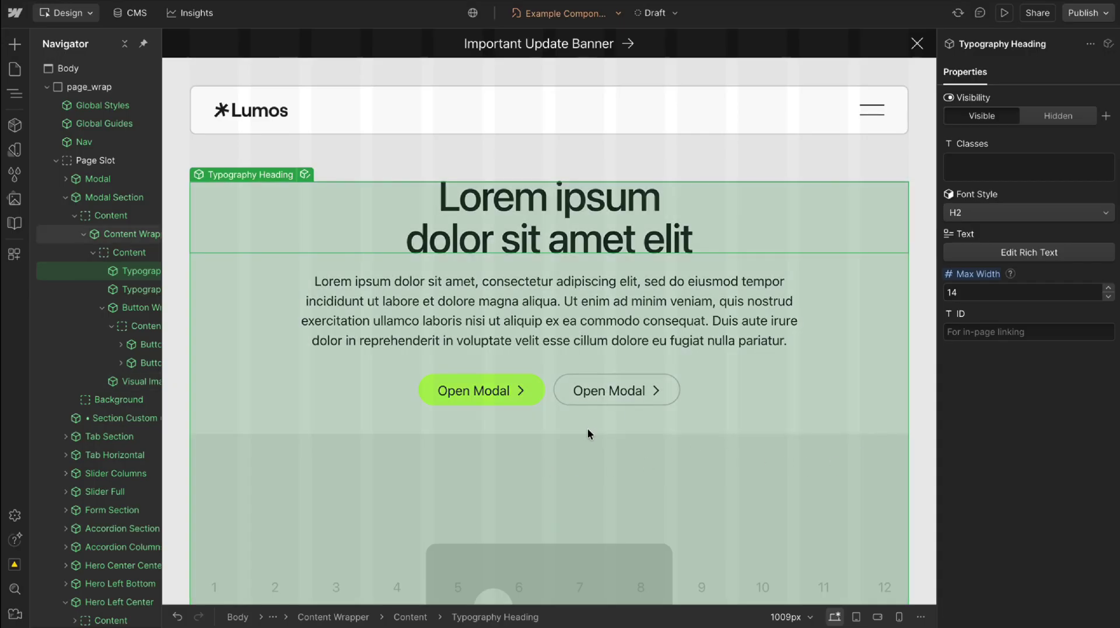
click(564, 462)
Step: Add u-ratio-1-1 to the Visual Image, move it into the Background element, and keep the class
scroll(565, 462, down, 2)
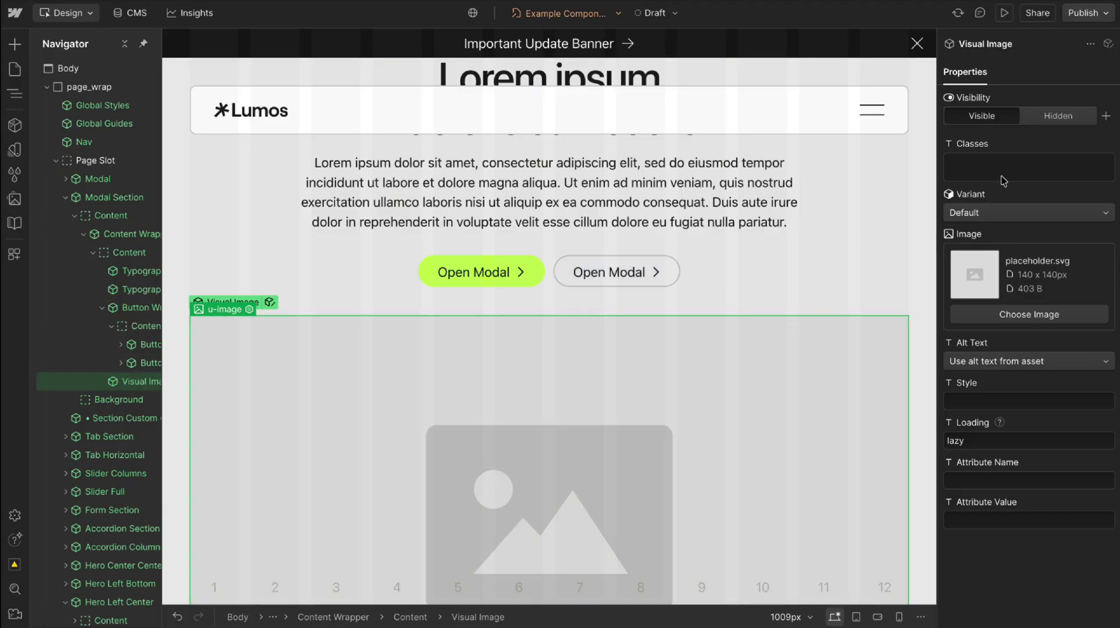
click(998, 168)
text(ratio)
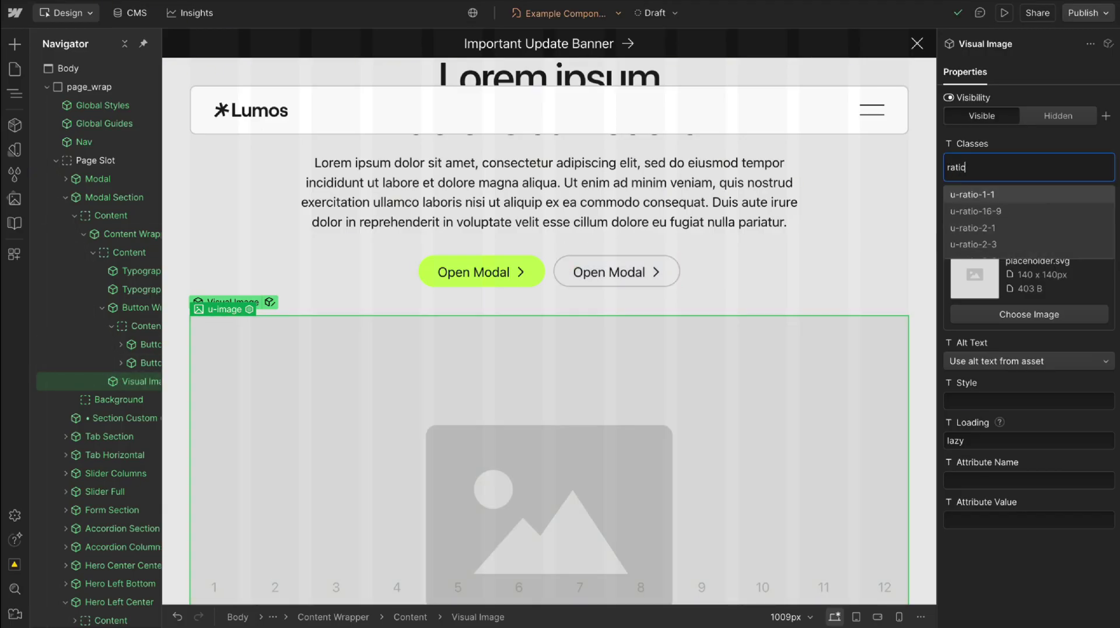
click(993, 195)
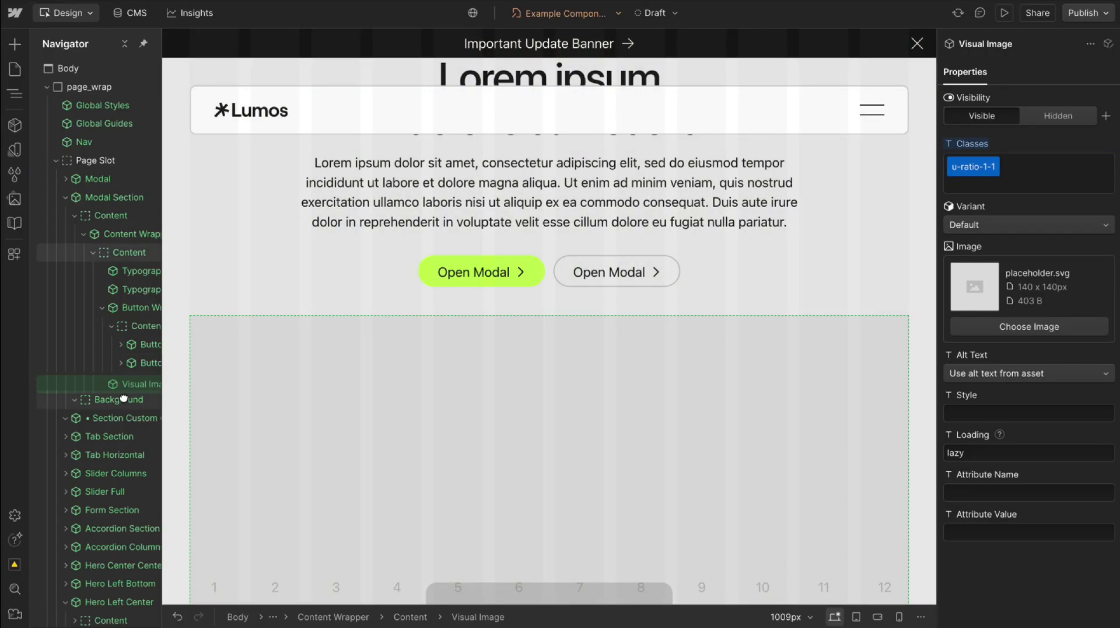
drag(123, 399, 120, 399)
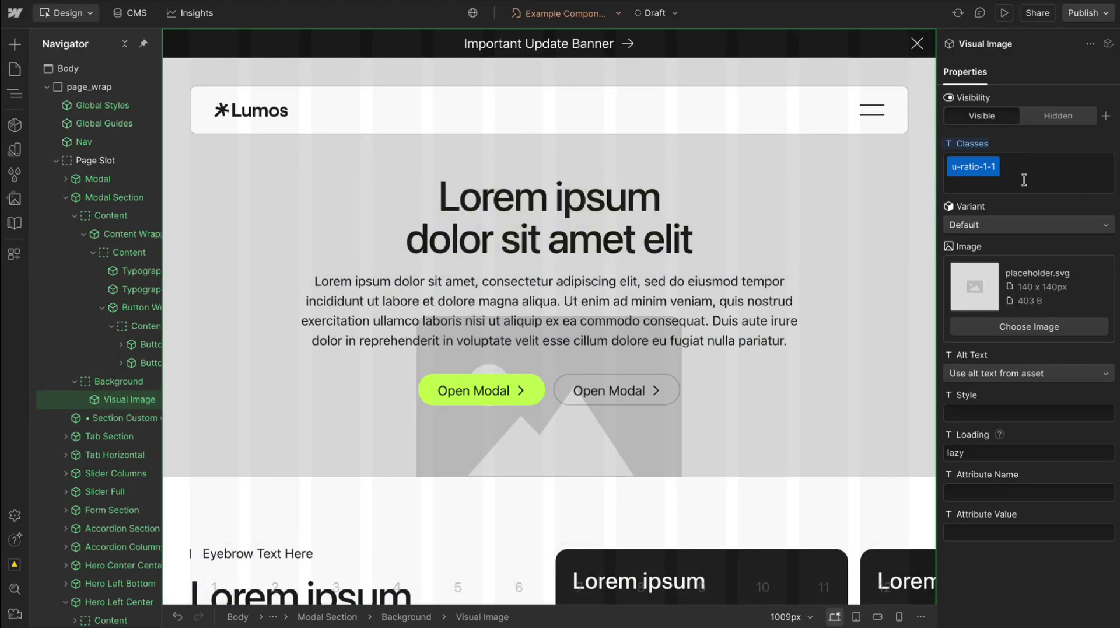
click(958, 168)
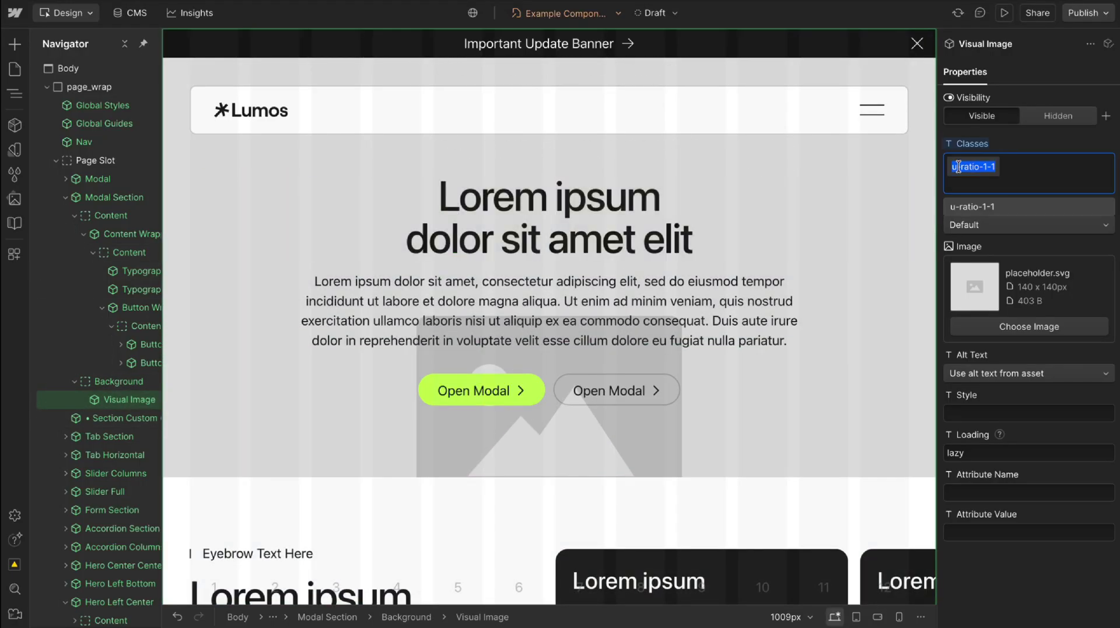
key(BackSpace)
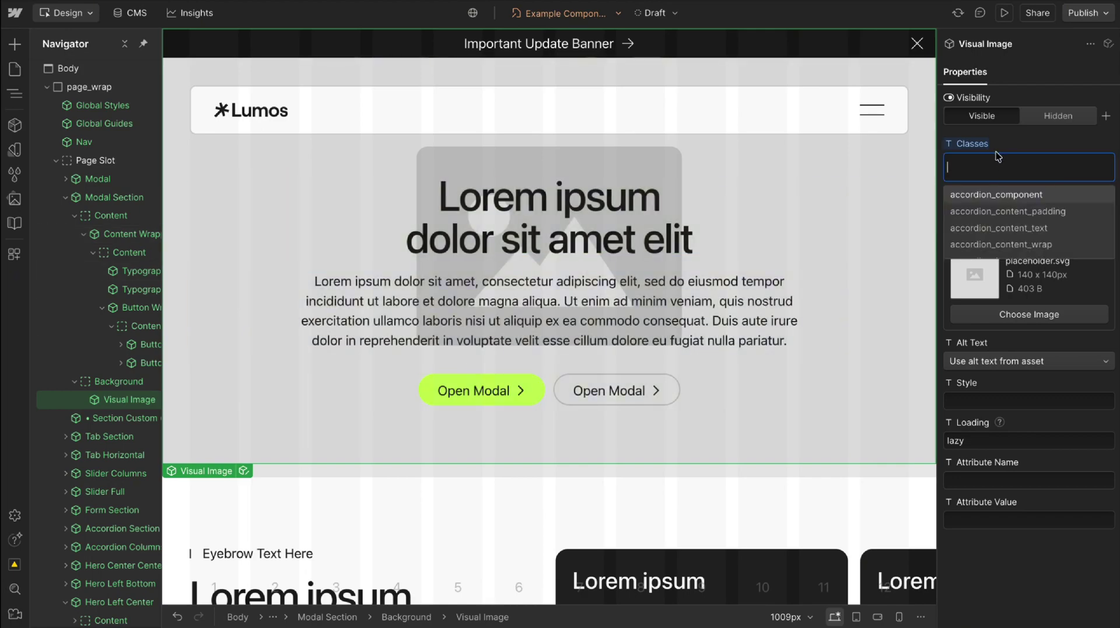
key(ctrl+z)
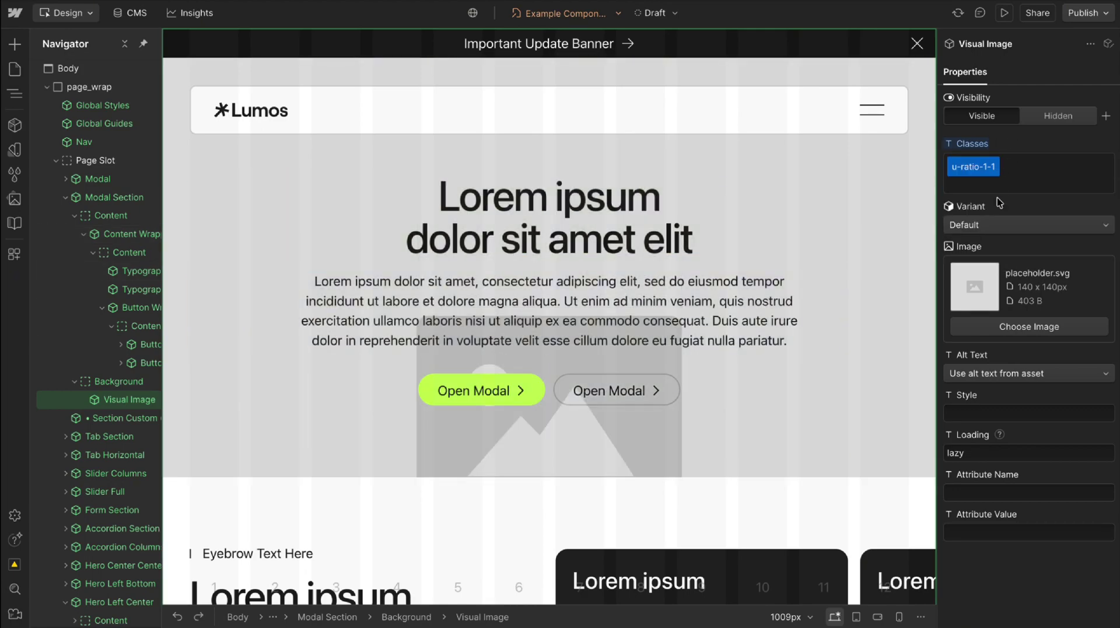
Step: Set the Visual Image to the Cover variant and inspect its component internals
click(983, 226)
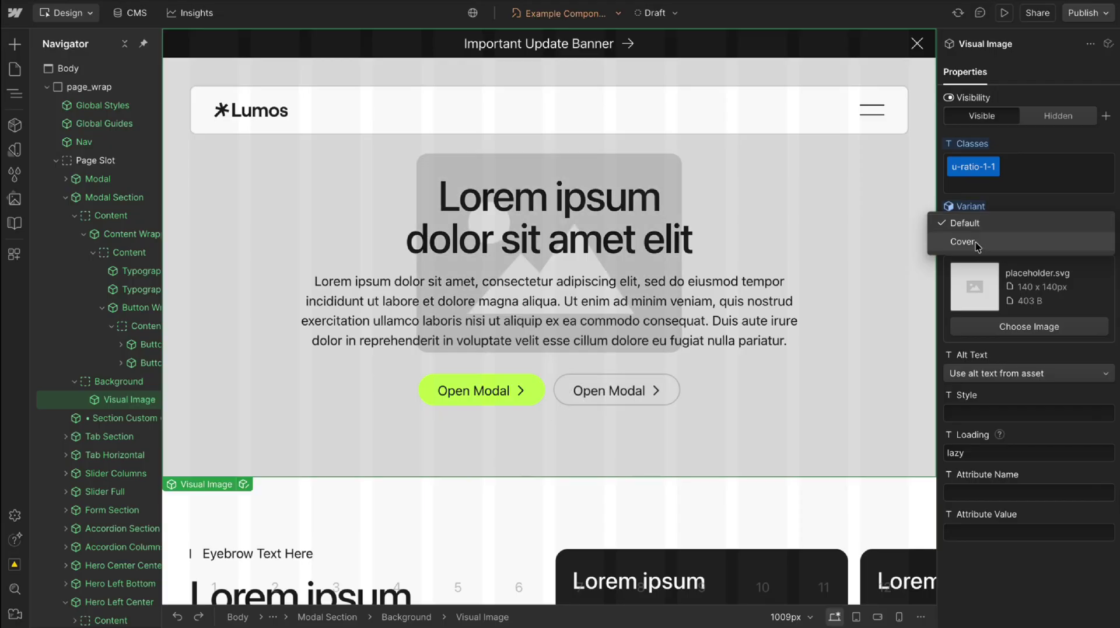
click(977, 242)
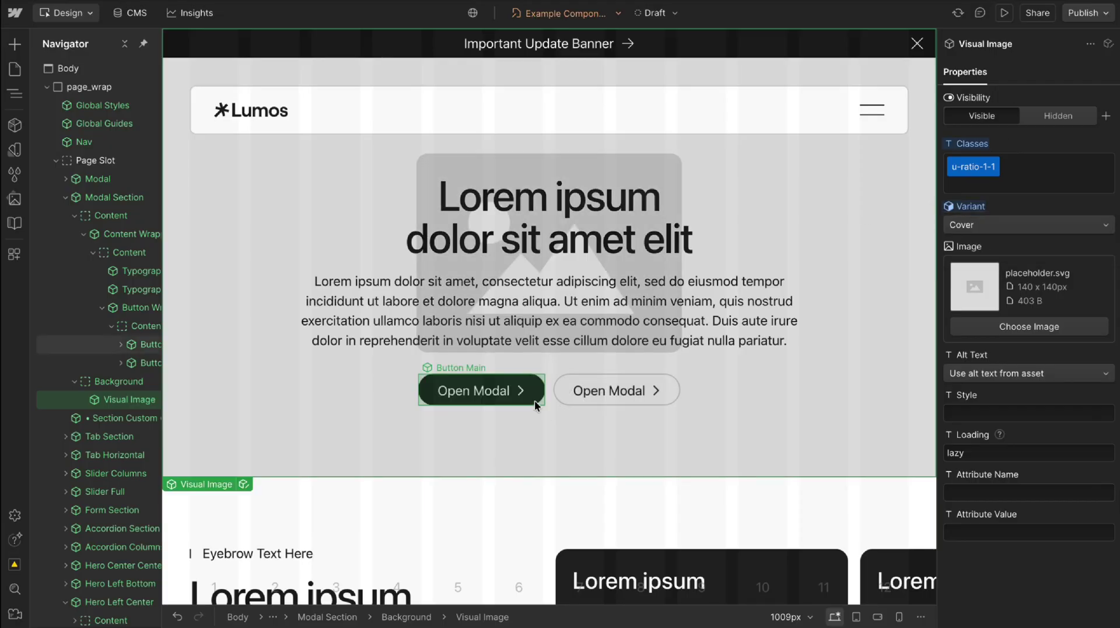
double_click(197, 245)
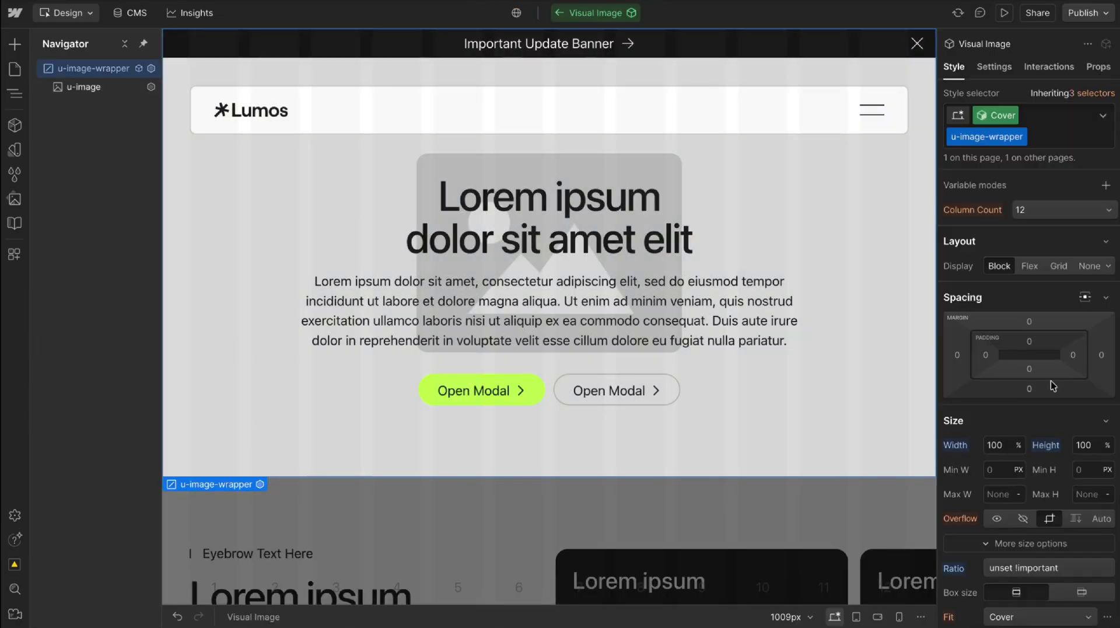
scroll(1038, 403, down, 4)
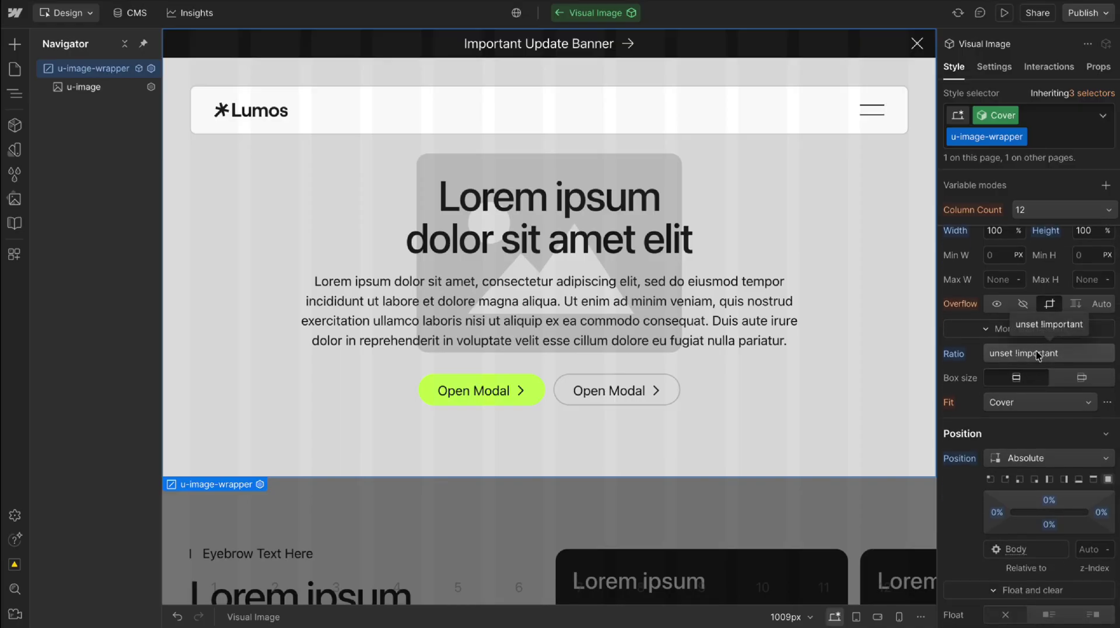
scroll(984, 382, up, 1)
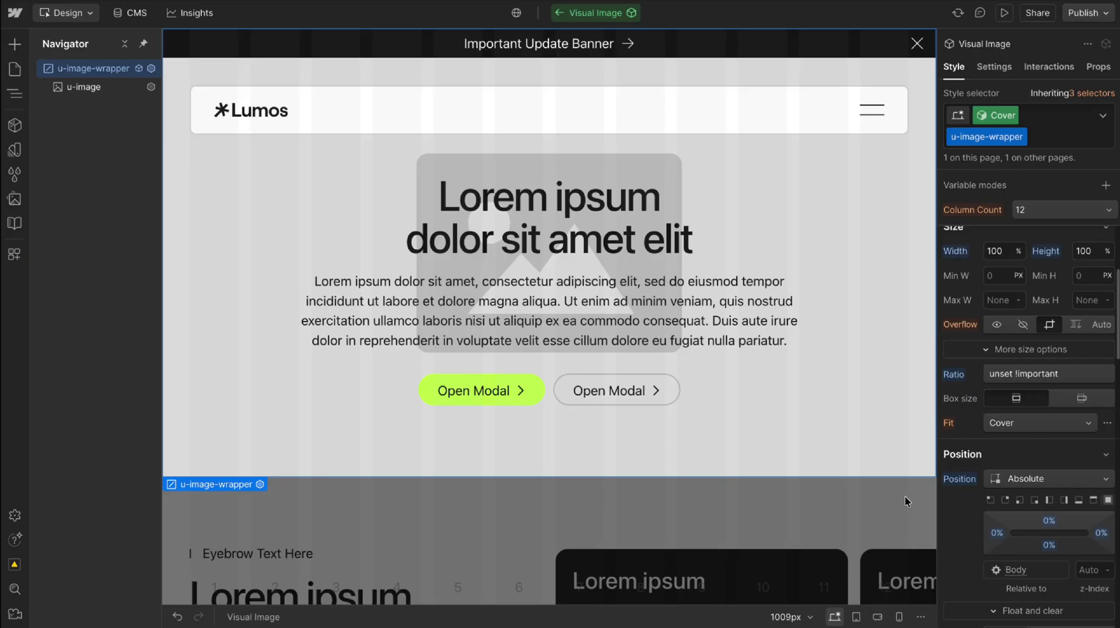
click(558, 12)
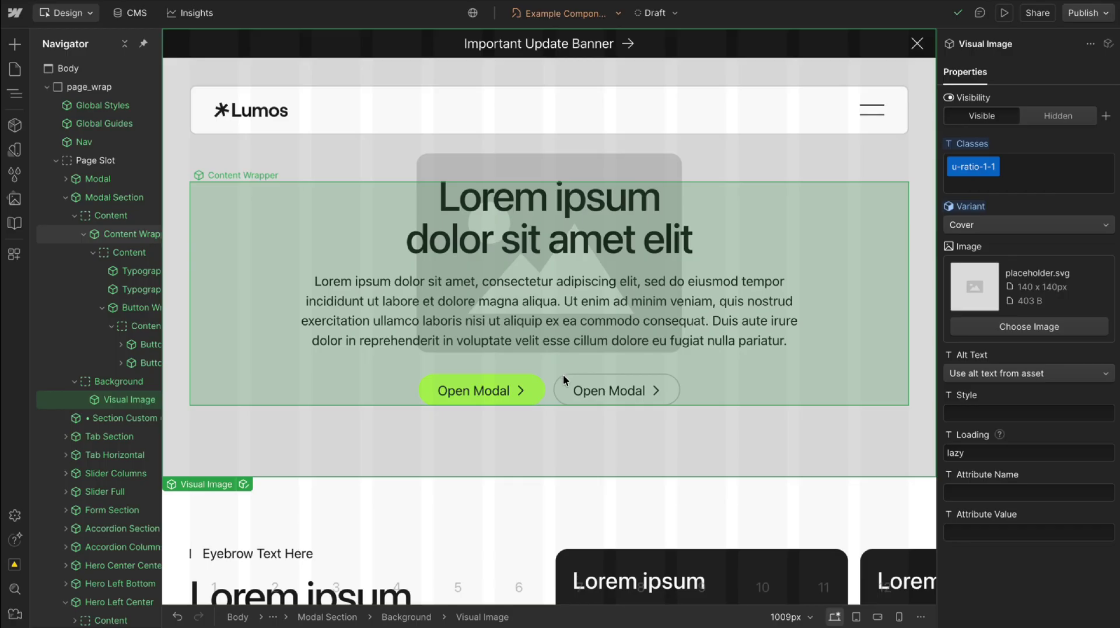
Step: Choose Link as the Variant of the secondary Open Modal button
click(563, 378)
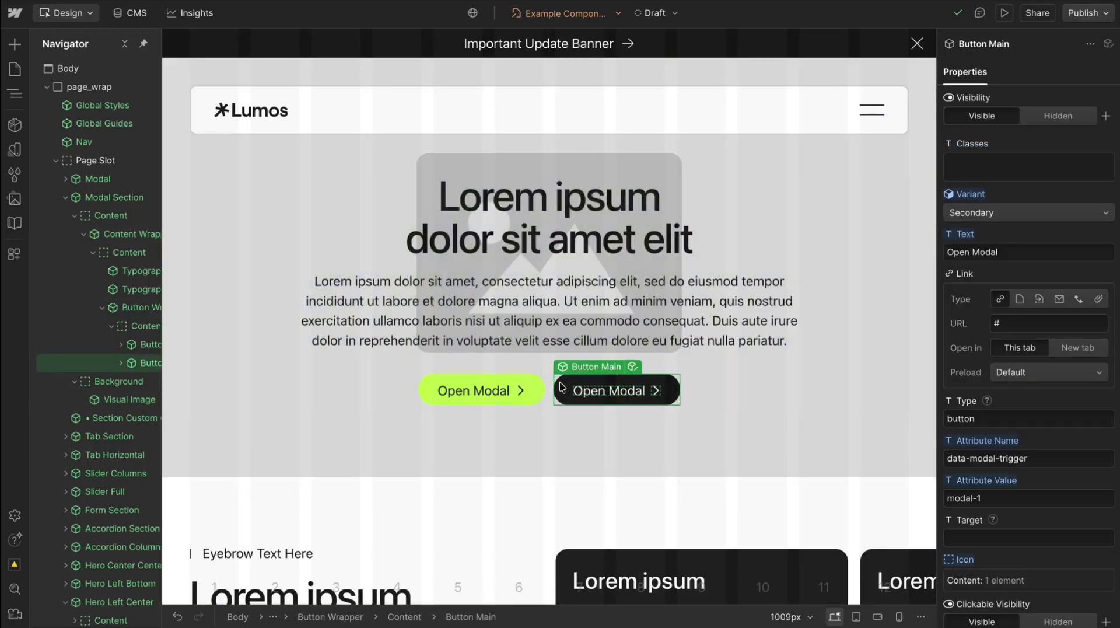
click(1003, 213)
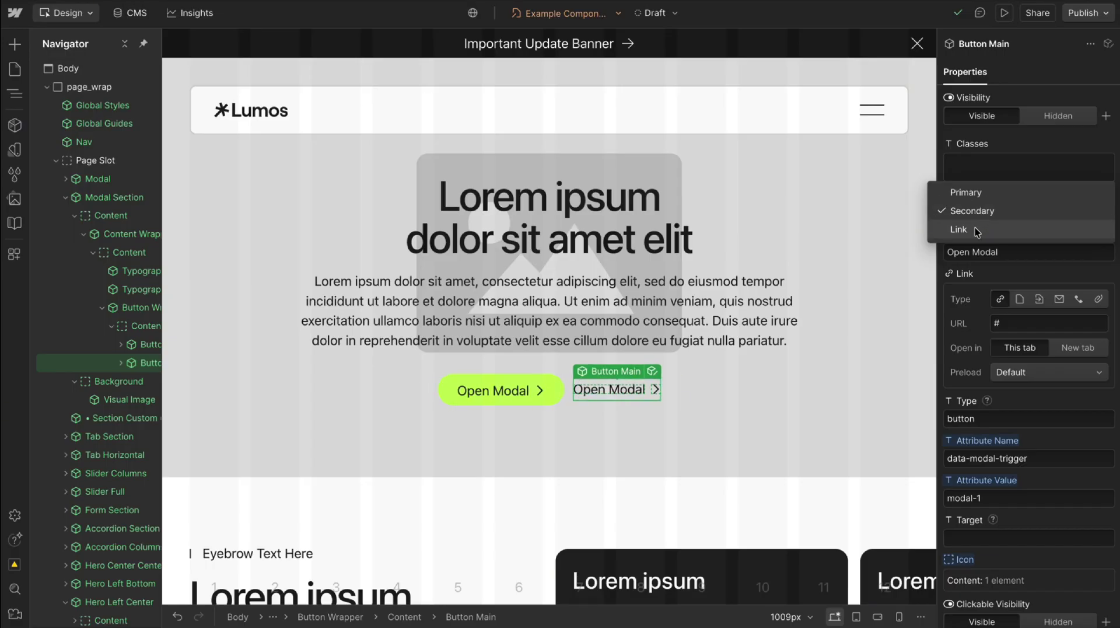
click(977, 231)
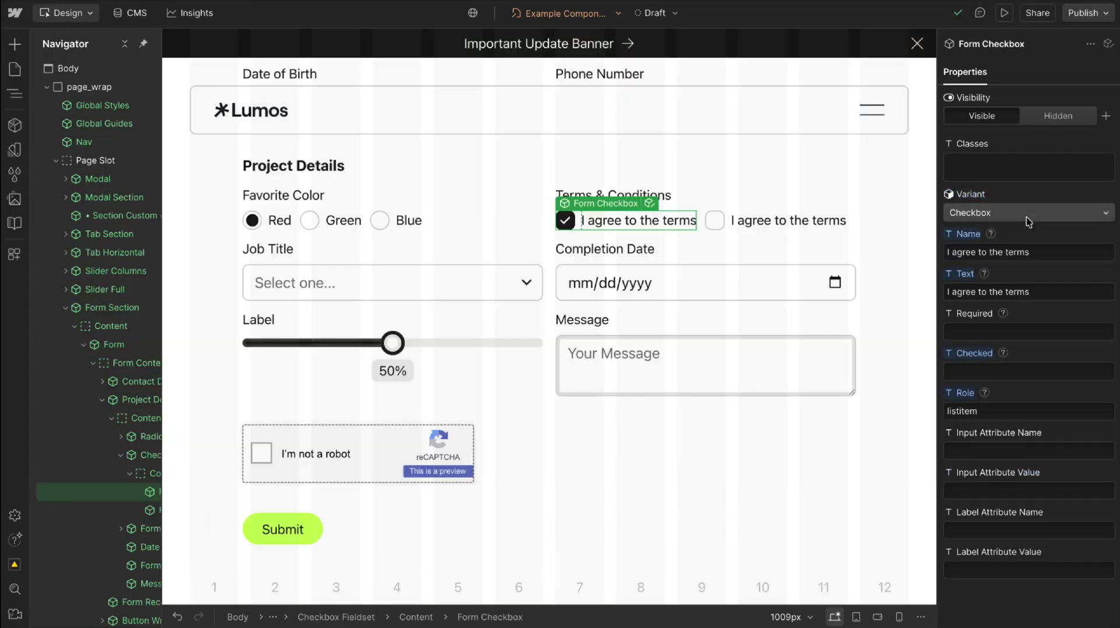
Step: Set both terms checkboxes to the Button variant and open Form Checkbox for editing
click(1027, 213)
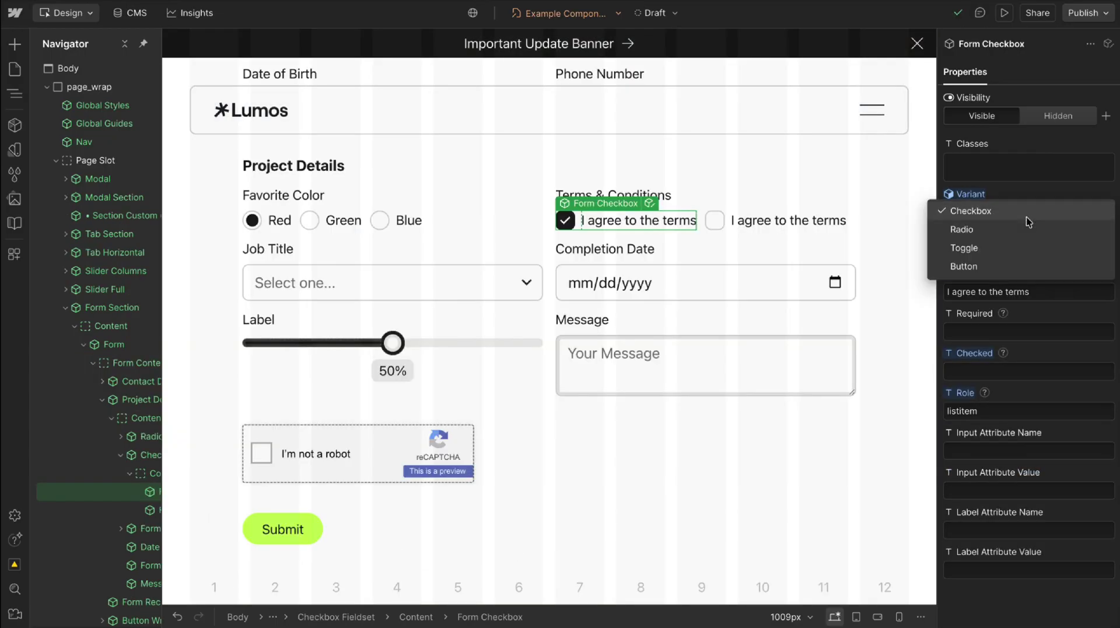
click(1018, 265)
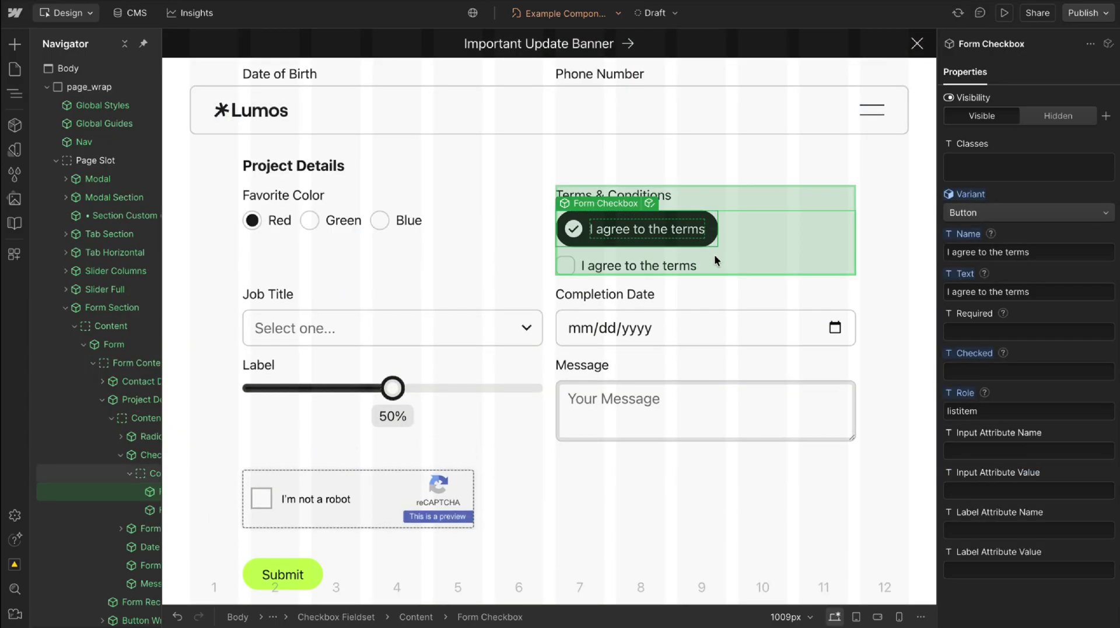
click(660, 265)
click(1004, 218)
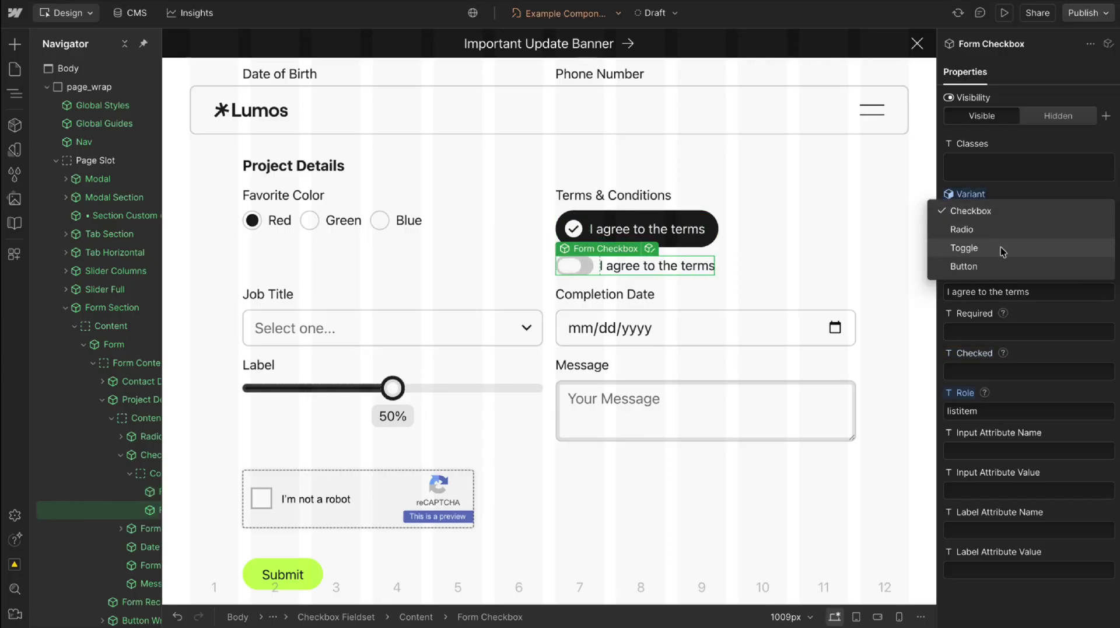
click(1003, 266)
click(640, 226)
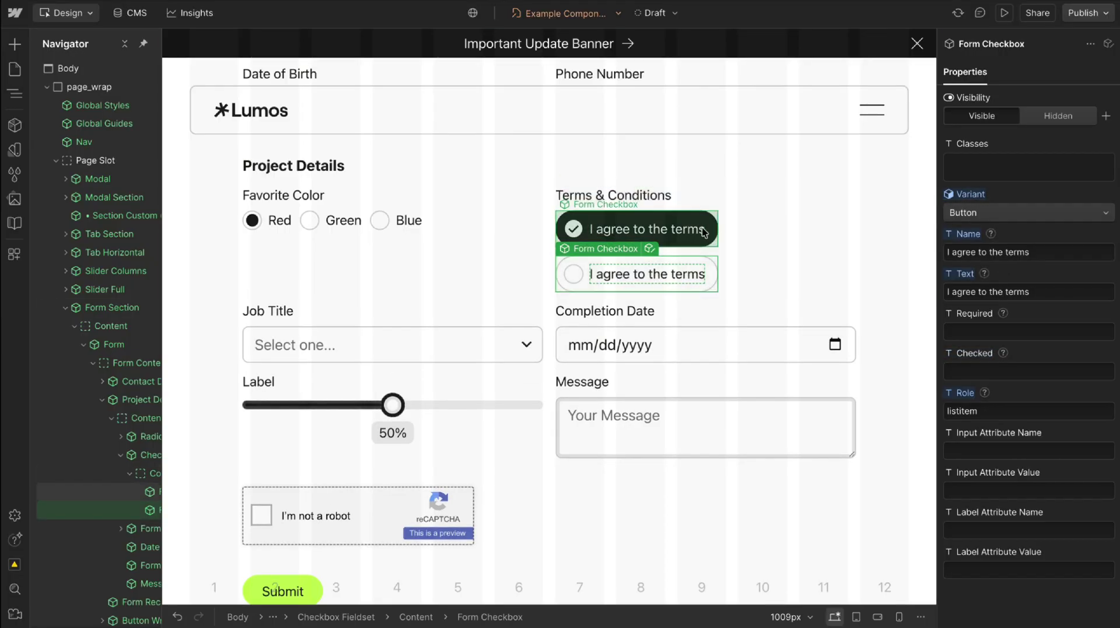
click(649, 203)
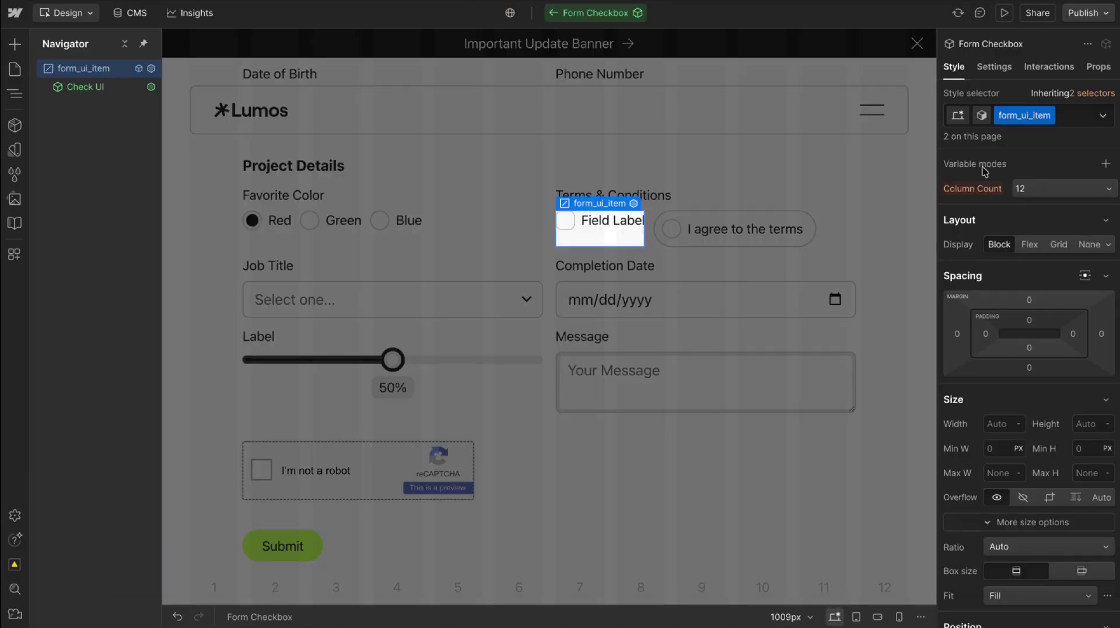
Step: Inside the Check UI component, inspect the label background's color-mix formula and its transparent token variable
double_click(634, 217)
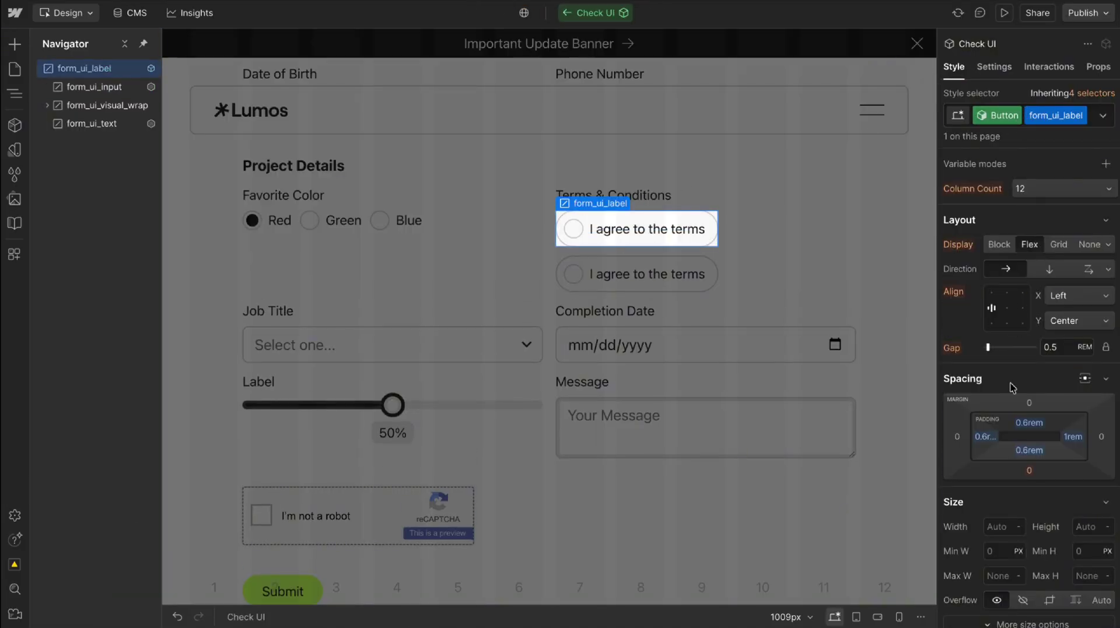
scroll(1012, 386, down, 15)
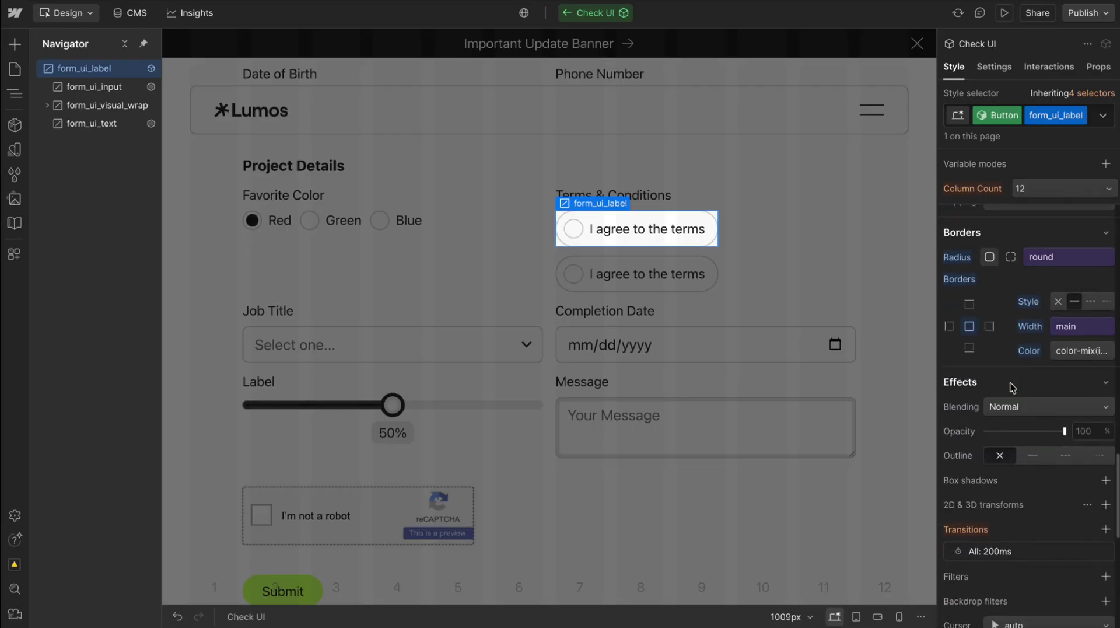
scroll(1012, 387, up, 1)
click(1038, 233)
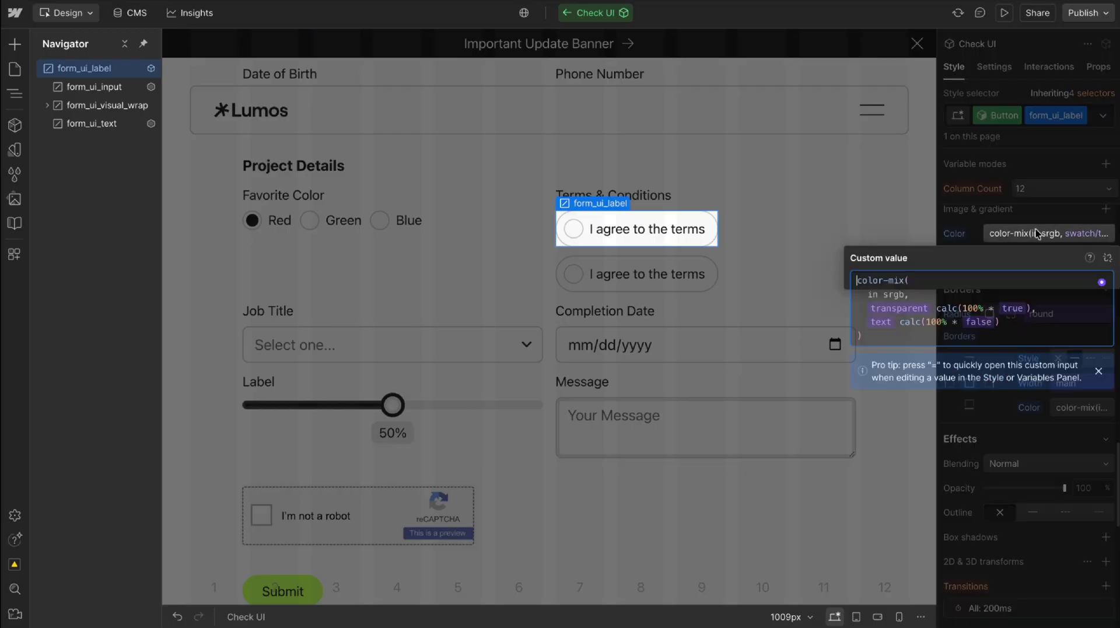
click(913, 309)
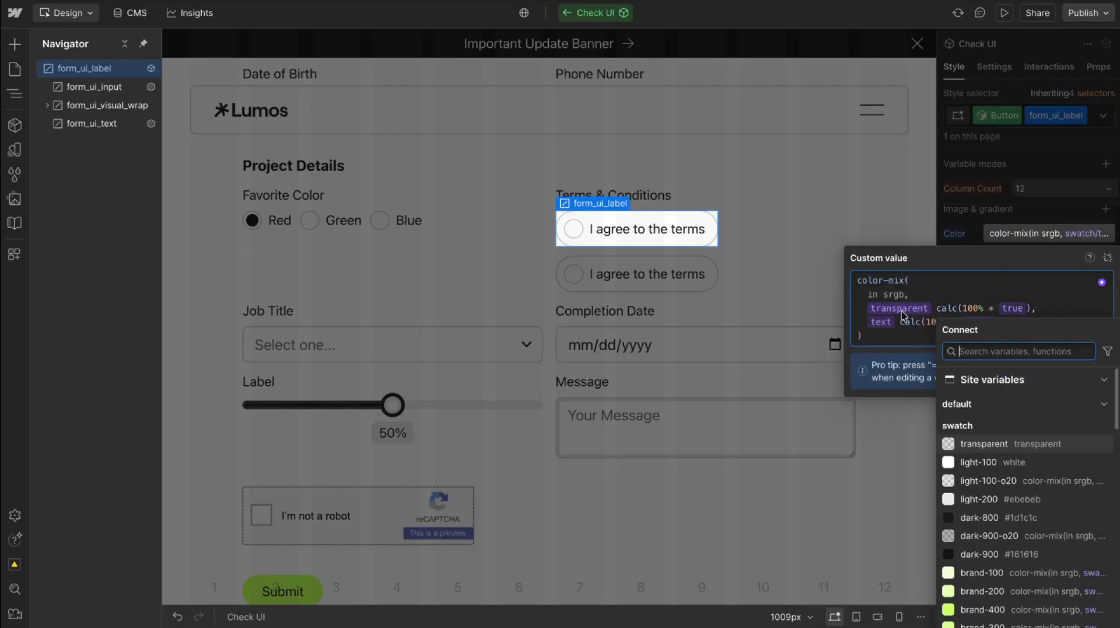
click(924, 290)
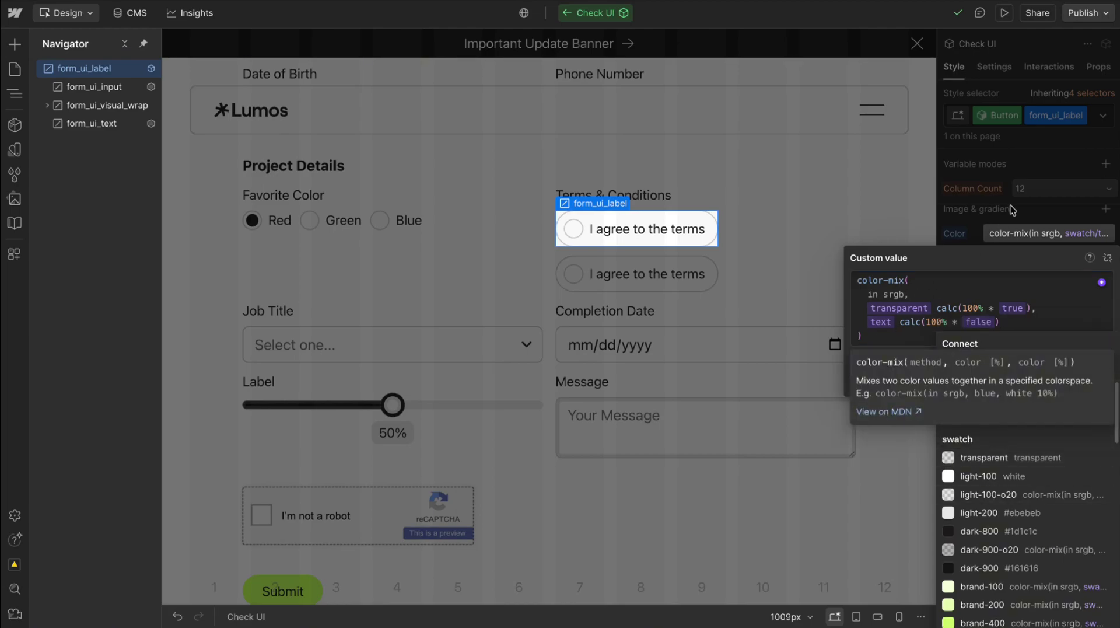
key(Escape)
Step: Inspect the label border colour's formula and border token variable, then show the component's variants
scroll(1016, 343, up, 2)
scroll(1017, 343, down, 5)
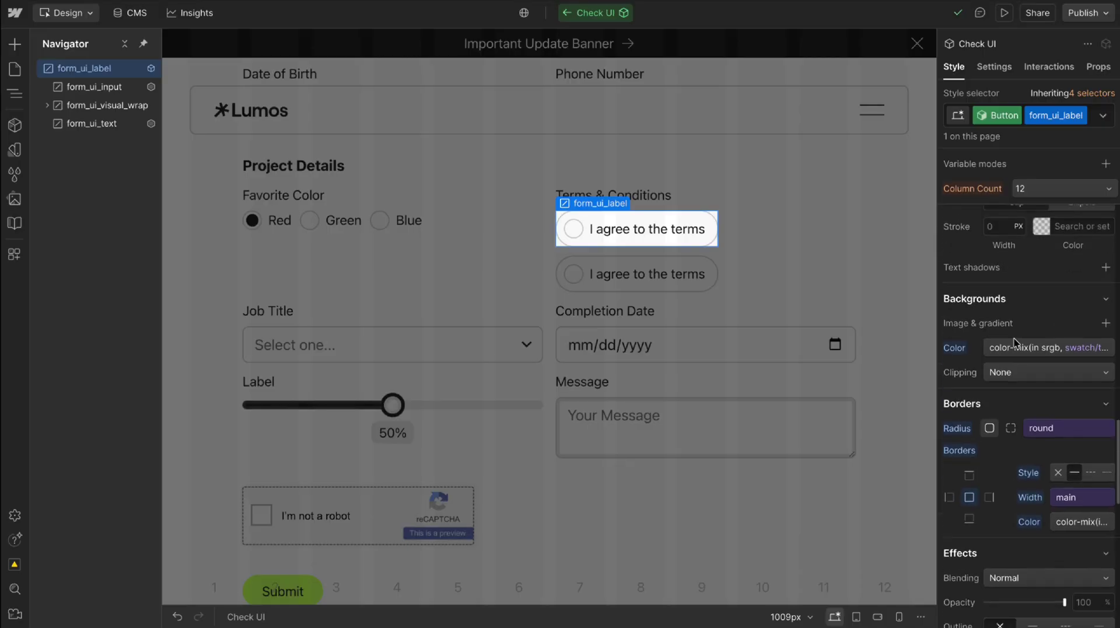
click(1061, 269)
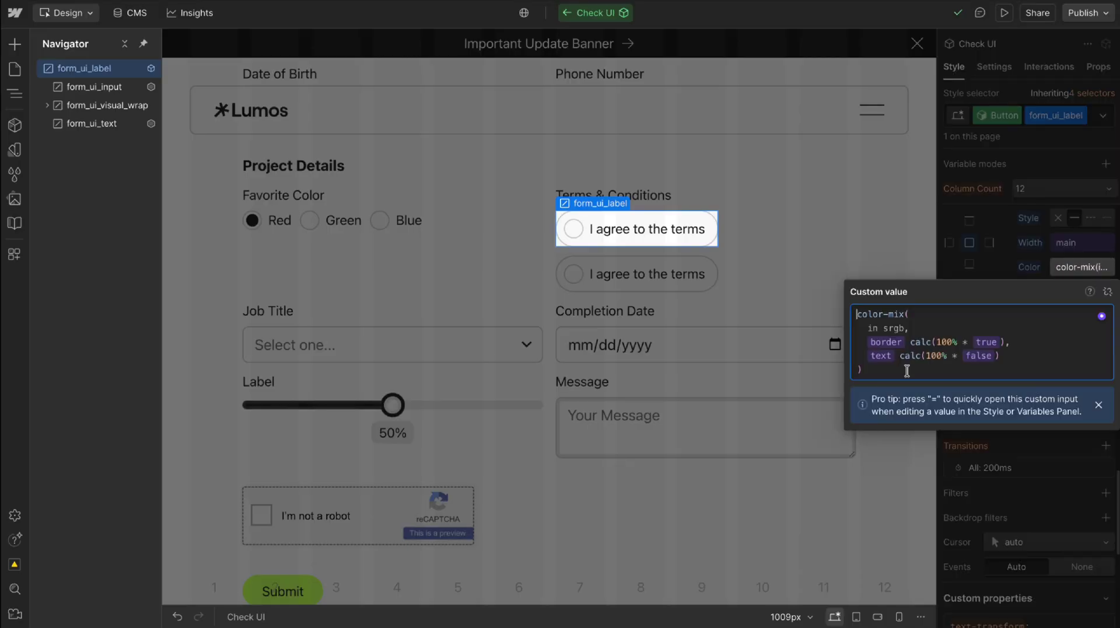
click(887, 345)
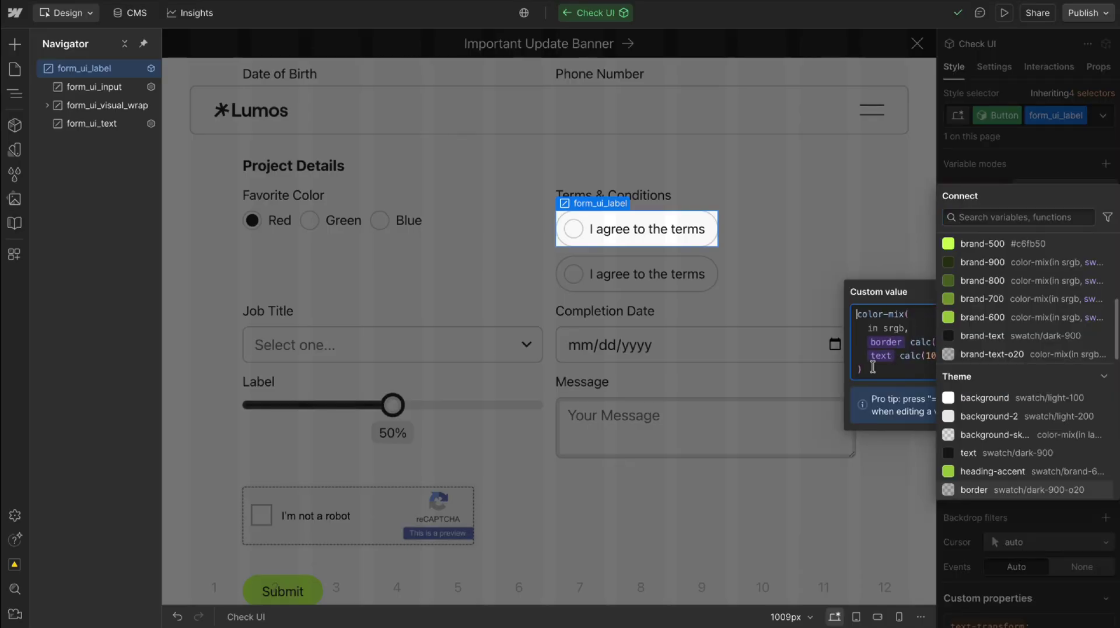
click(872, 367)
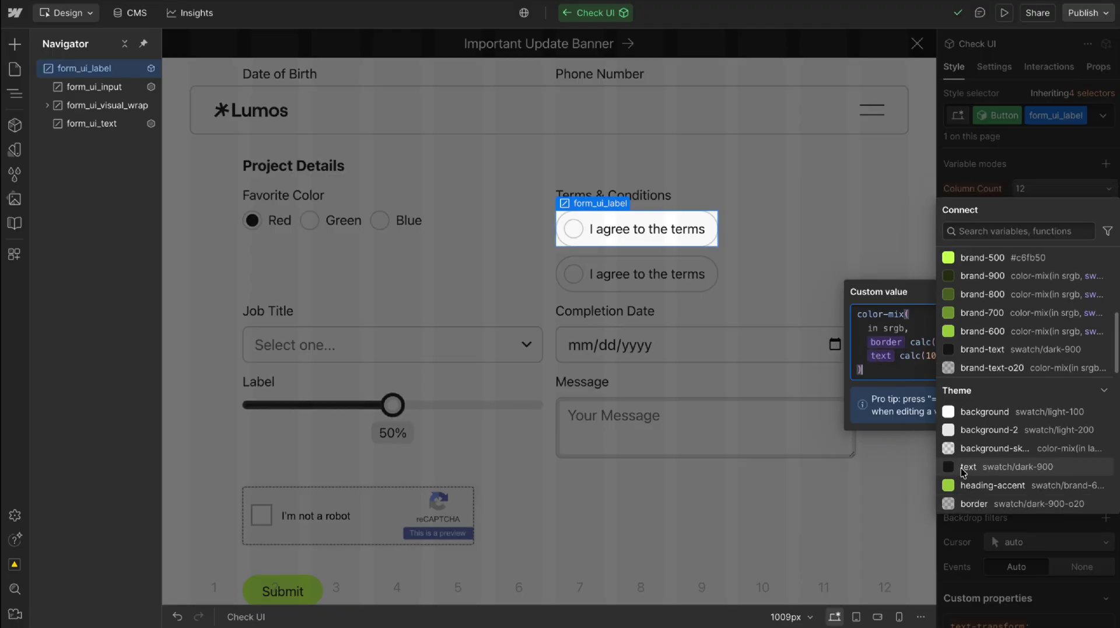
click(1022, 163)
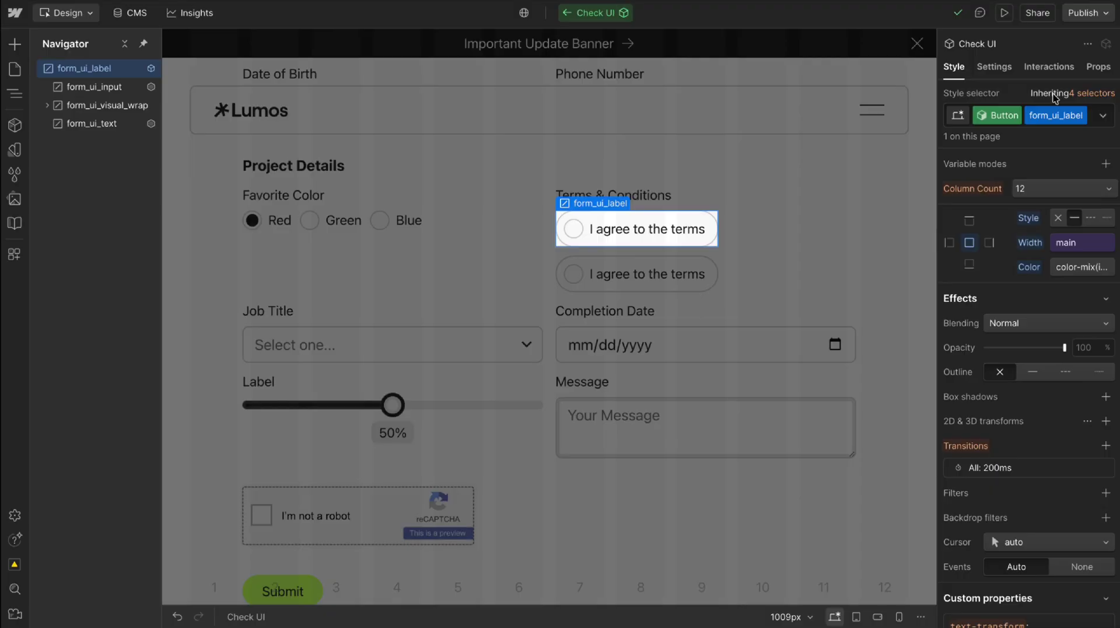
click(999, 115)
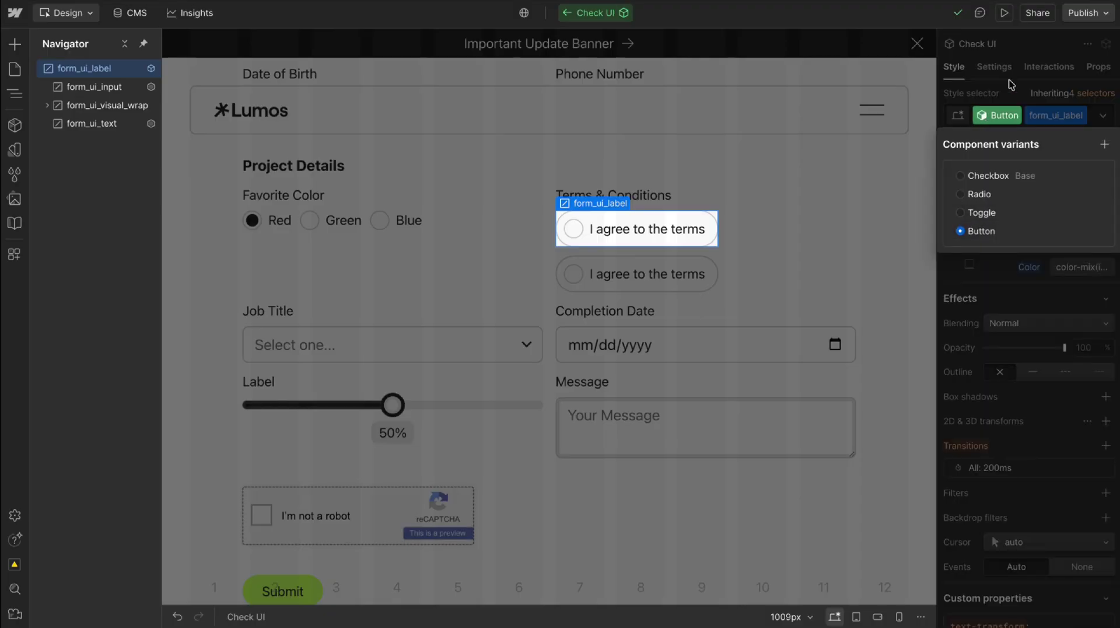
Step: Switch the checkbox to Toggle and inspect form_ui_visual_wrap's background formula using the border and text tokens
click(982, 212)
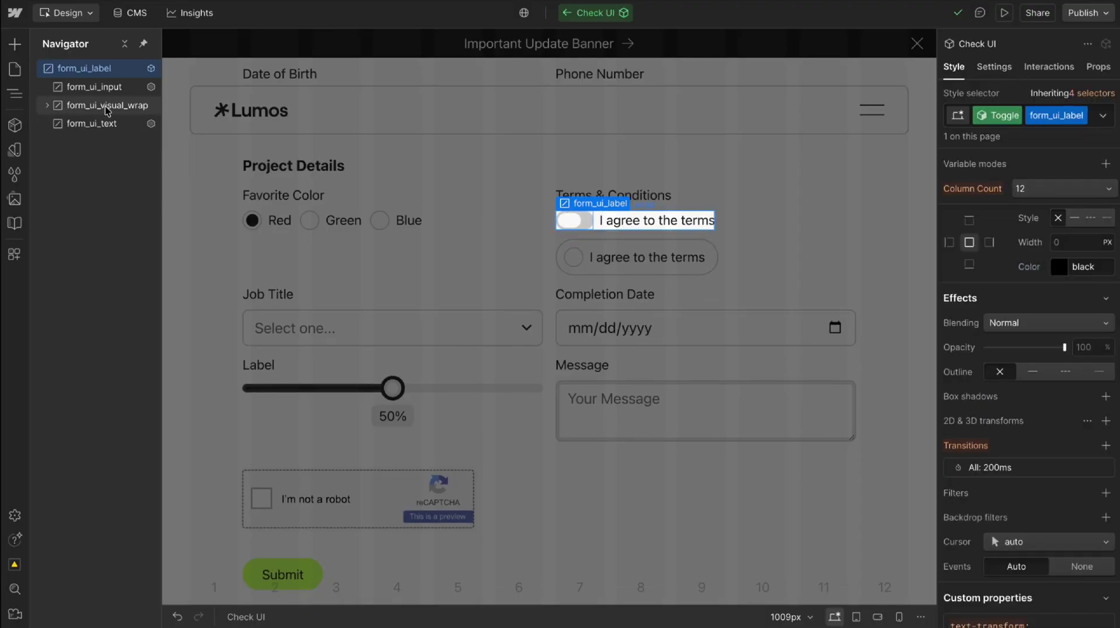
click(107, 106)
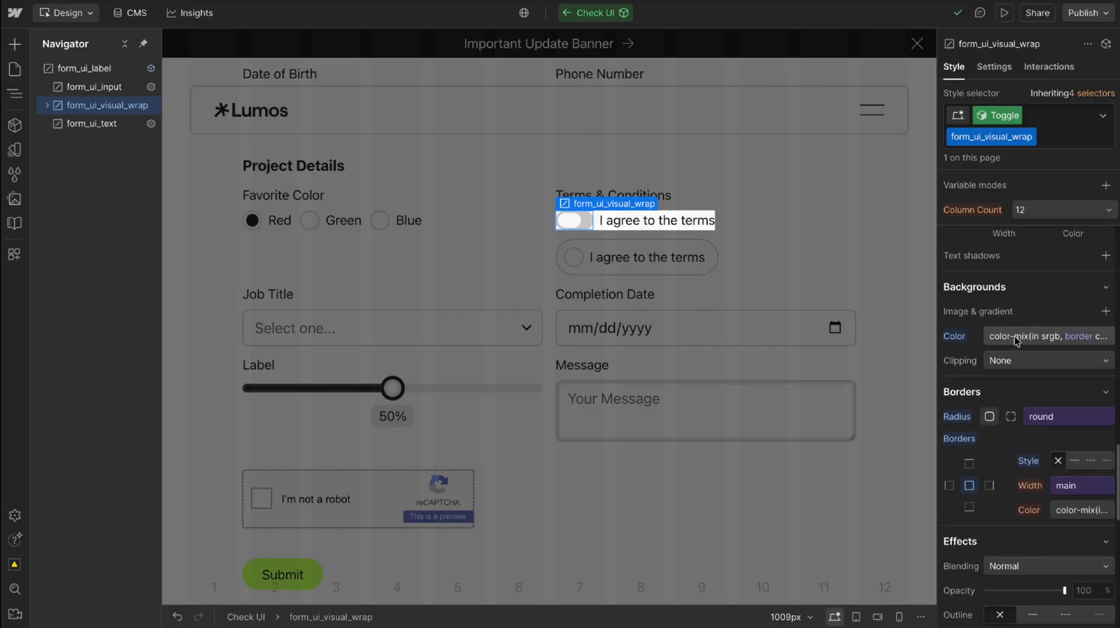
click(1015, 337)
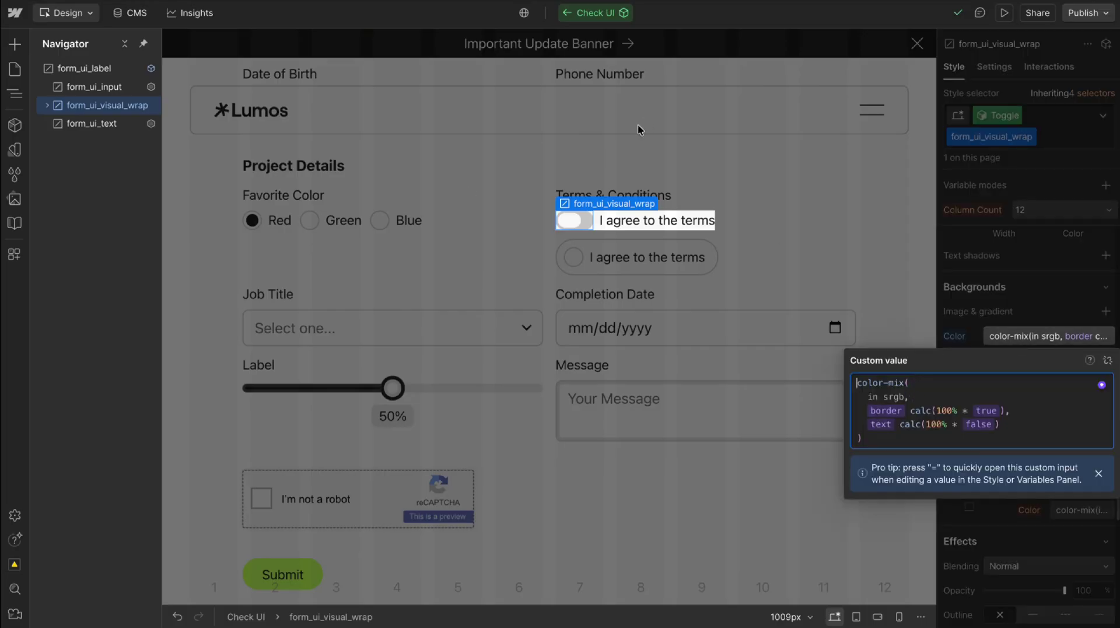
click(876, 415)
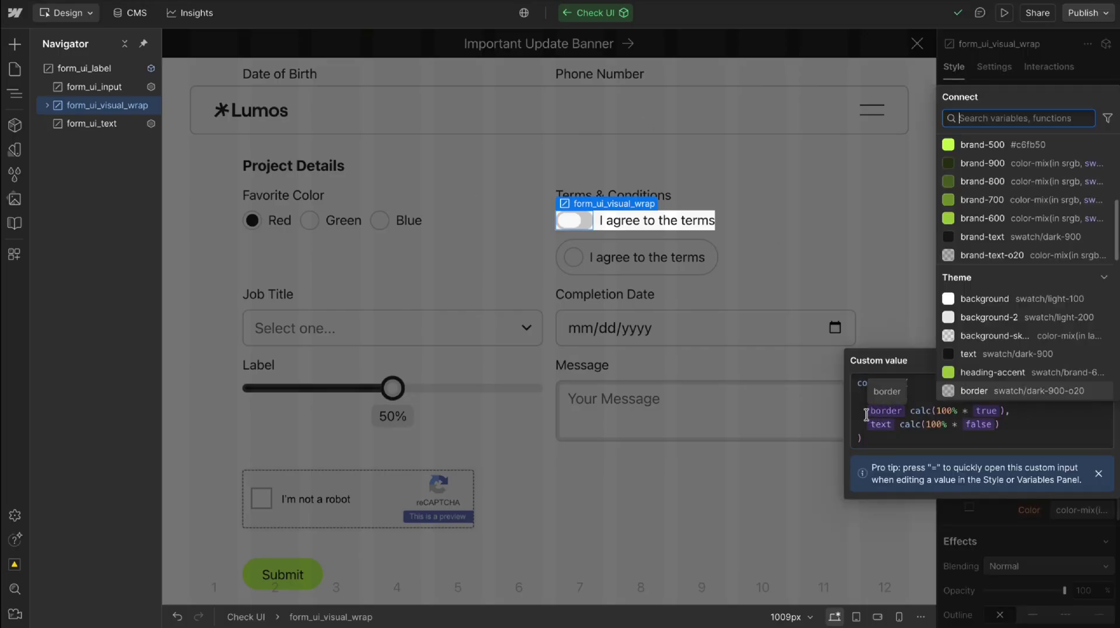
click(993, 392)
click(881, 424)
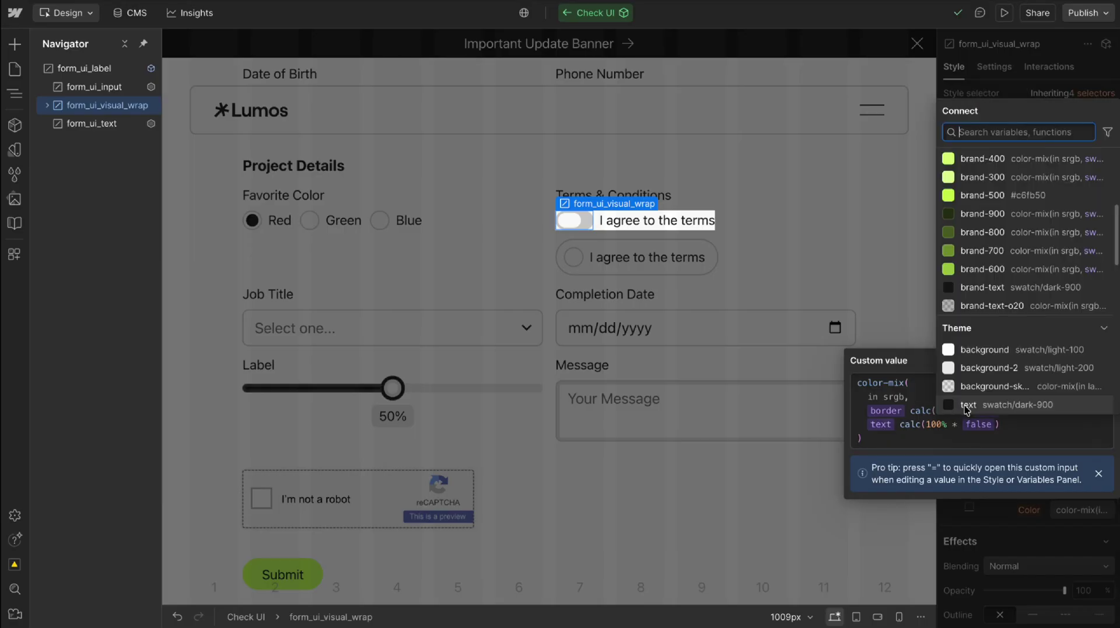
Step: Close the colour editors and step out of component editing back to the page's Form Checkbox
scroll(978, 201, up, 1)
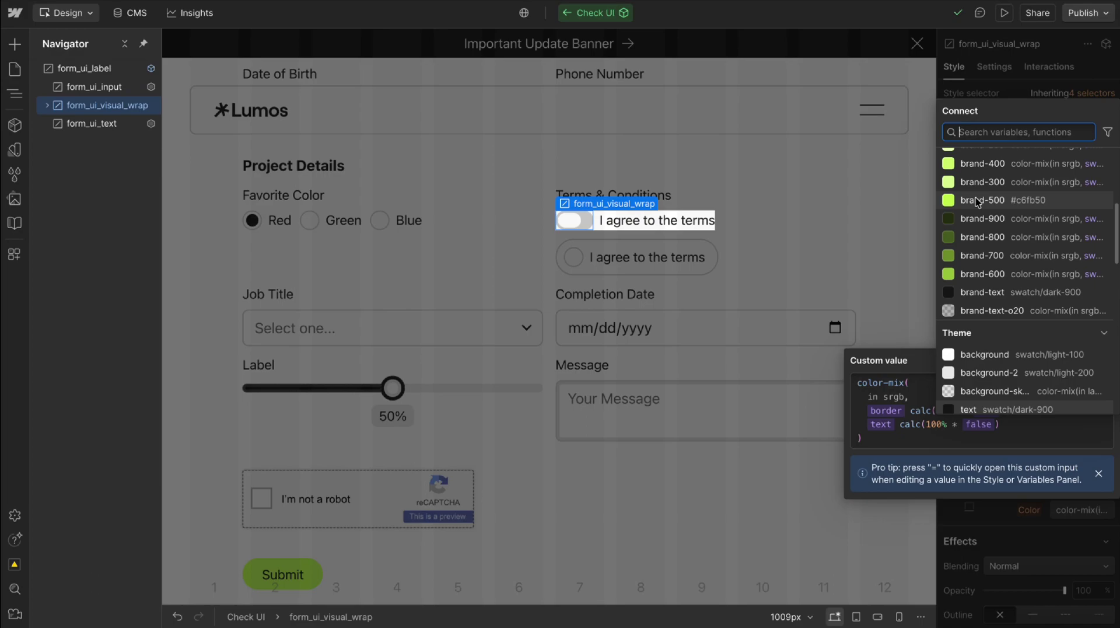
click(978, 201)
click(796, 172)
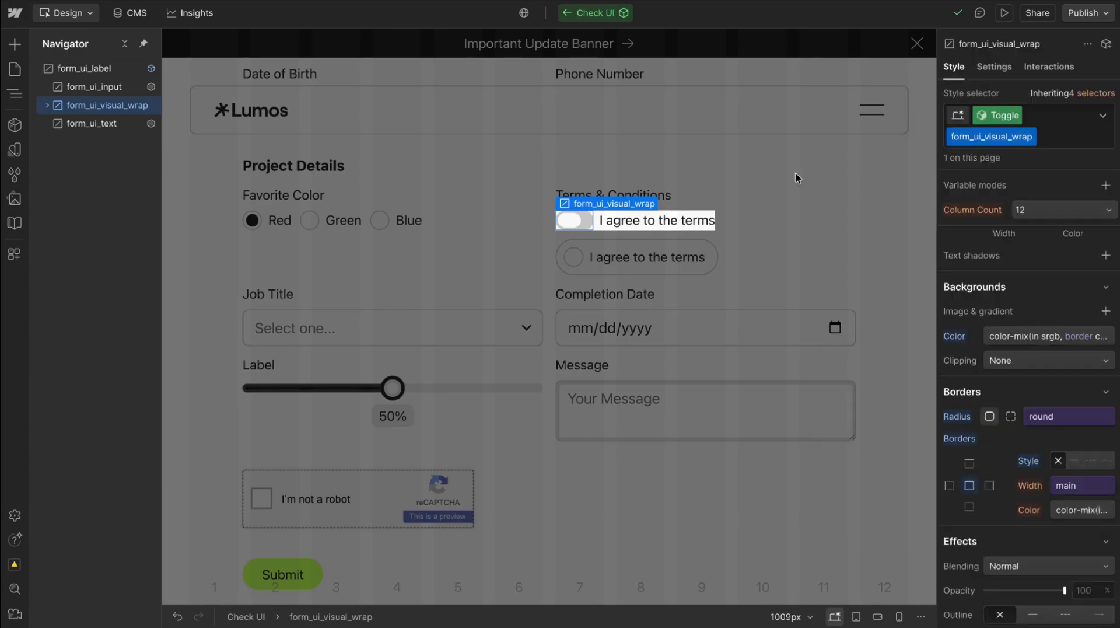
click(801, 173)
click(761, 174)
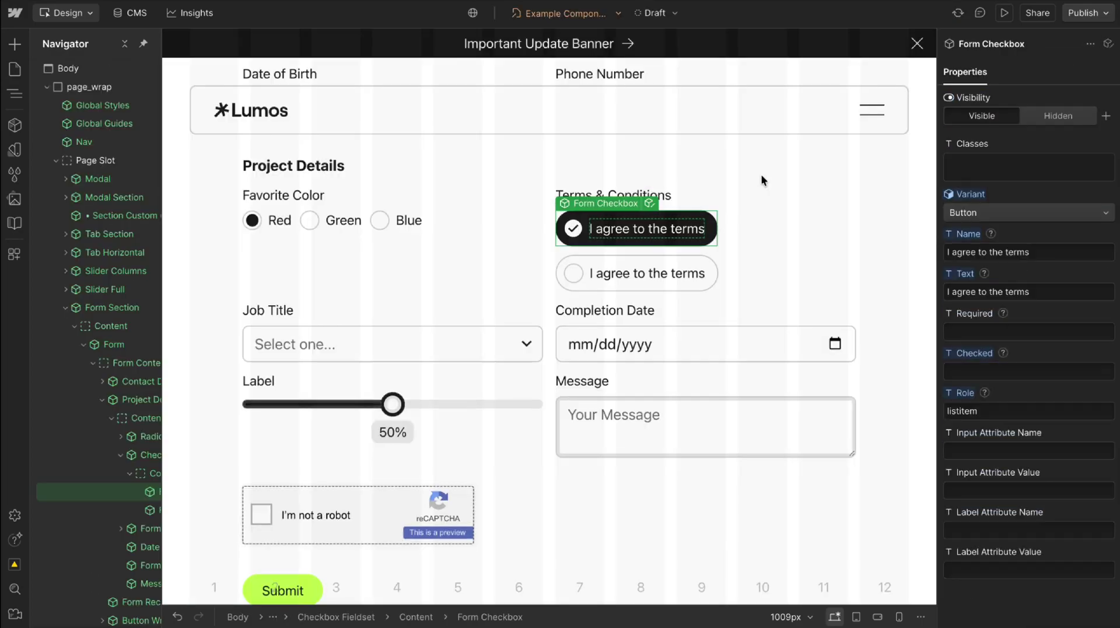
Step: Set the terms checkbox to Toggle, then delete all three Card Primary cards from Section Custom's slider
click(1020, 214)
click(1013, 194)
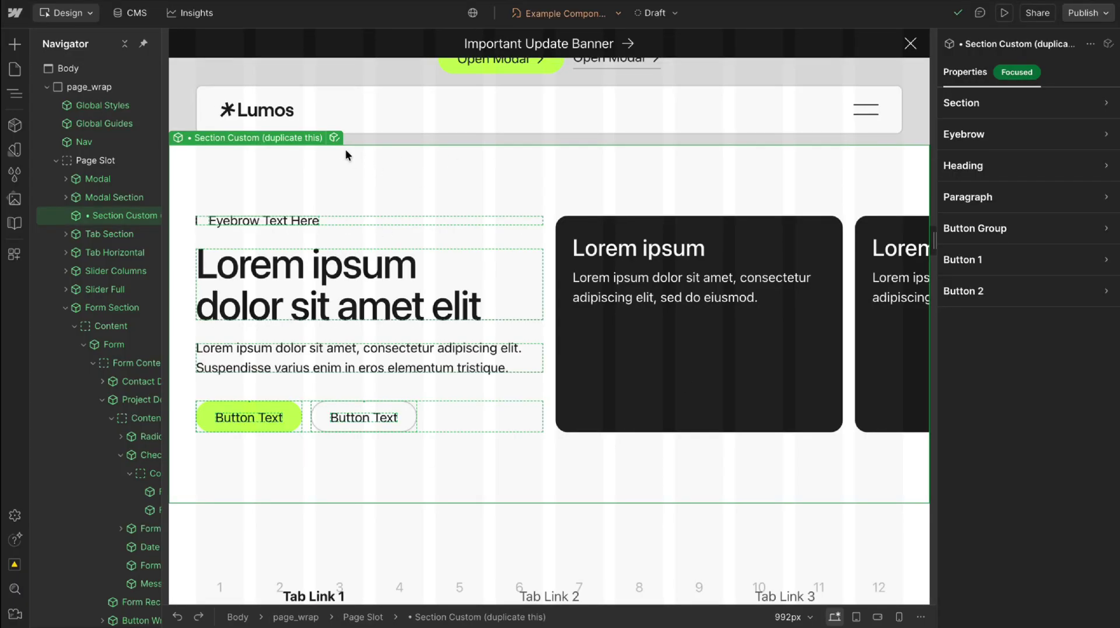
click(335, 137)
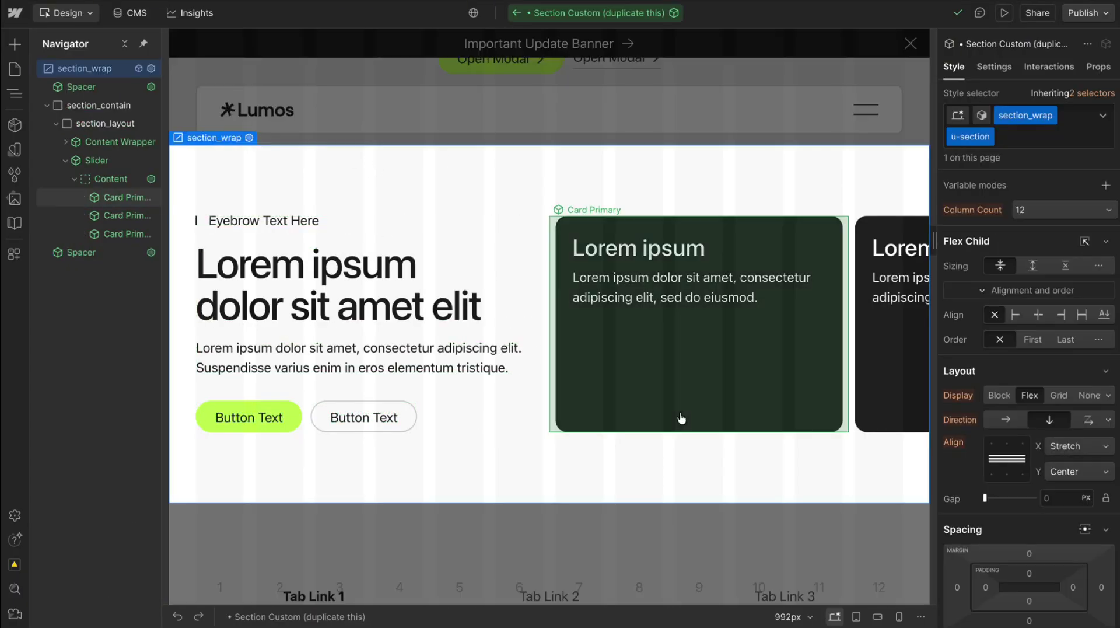
click(680, 418)
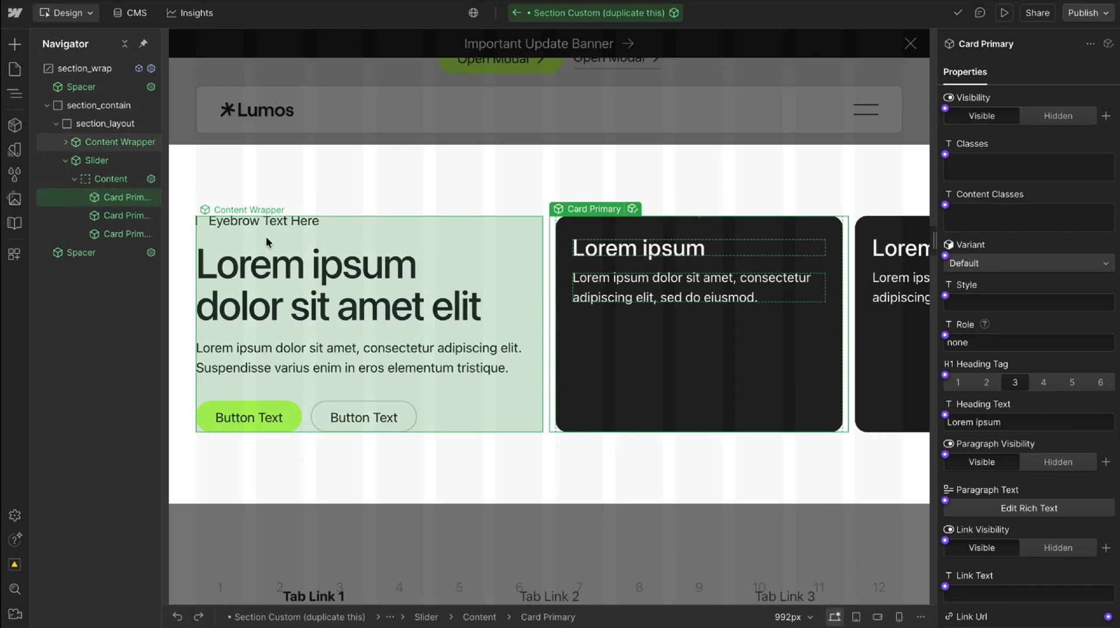
key(Delete)
key(Delete)
key(Delete)
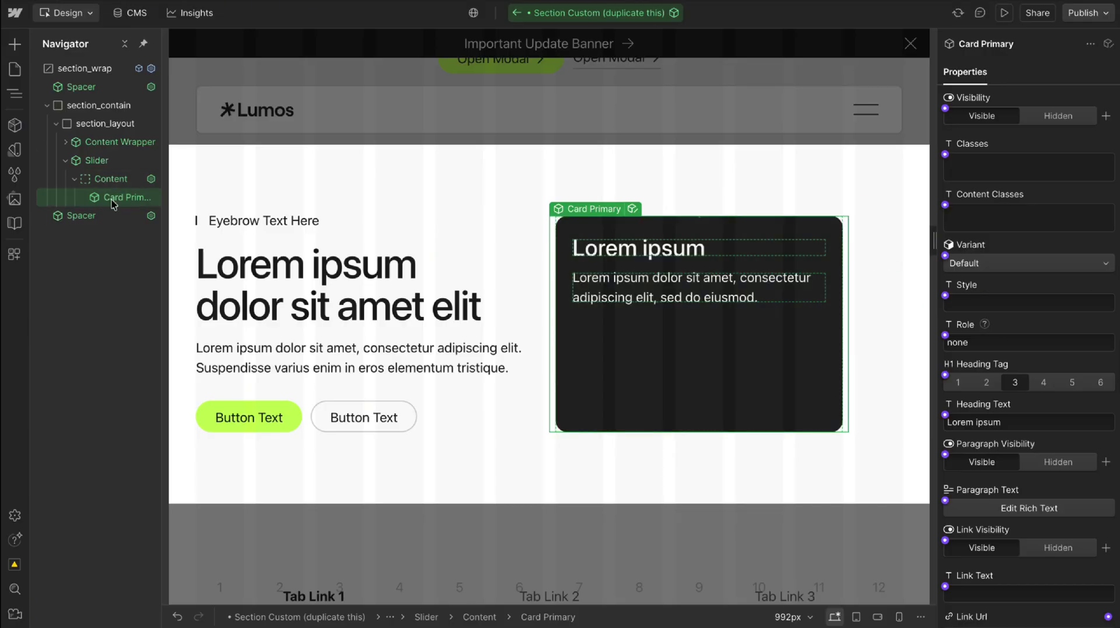
Step: Insert a Slot into the slider's Content container via Quick Find and return to the page
click(107, 179)
key(ctrl+e)
text(slo)
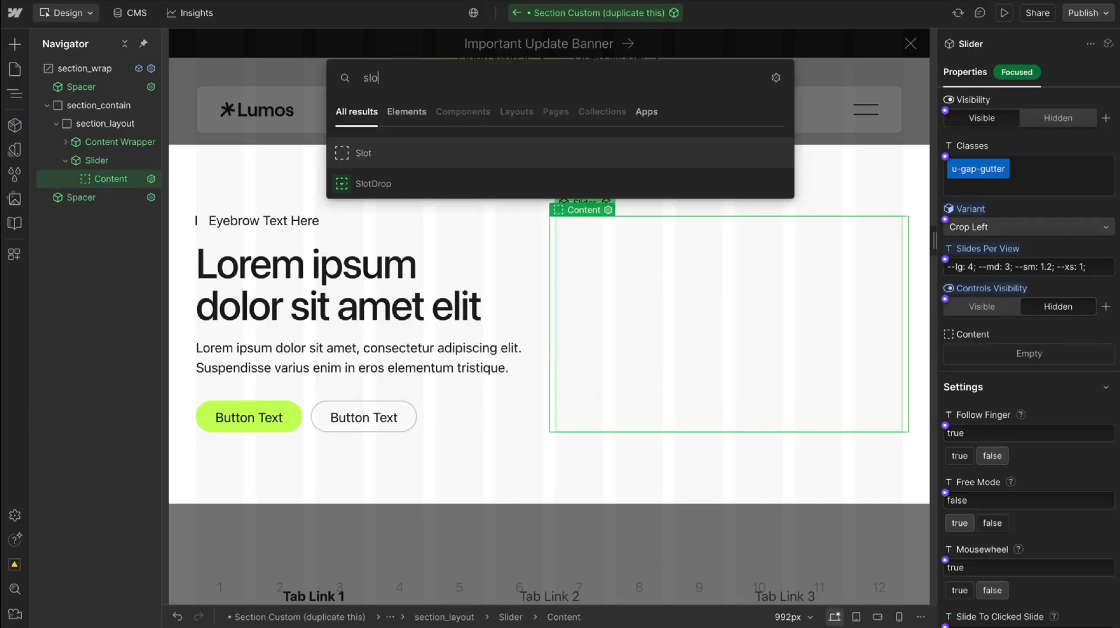
key(Return)
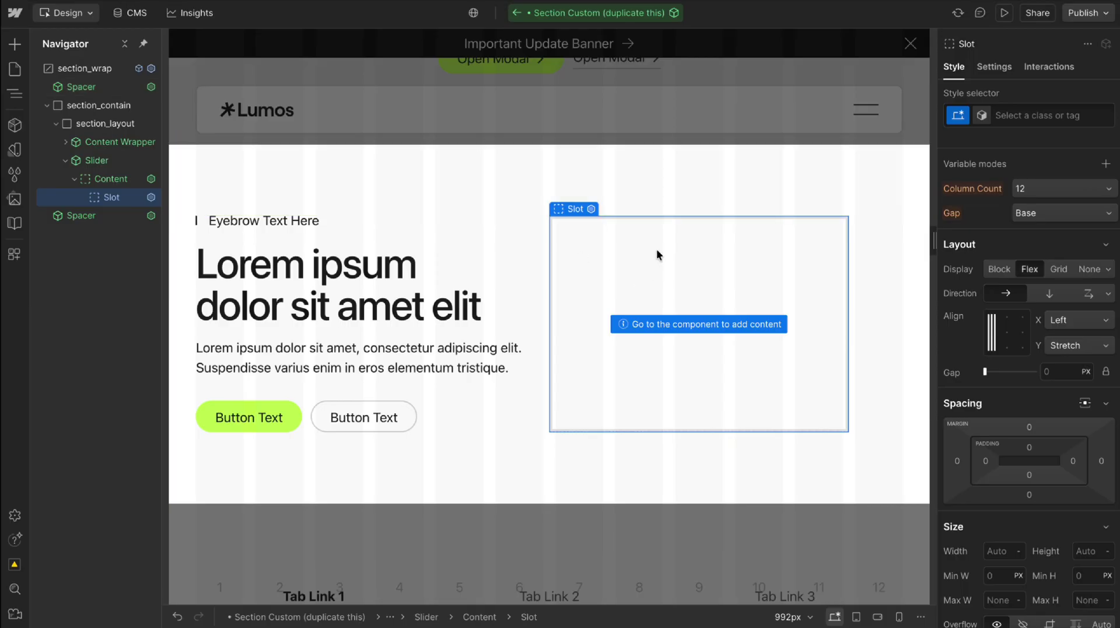
click(648, 76)
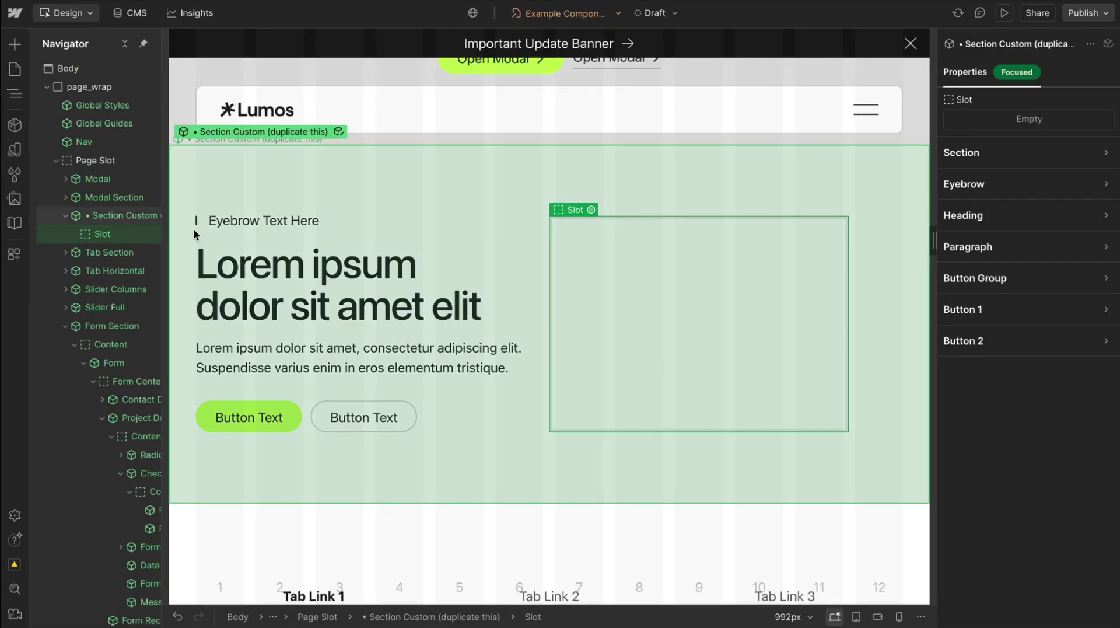
Step: Add a Card Primary to the slot and duplicate it to make three cards
key(ctrl+e)
text(card)
key(Return)
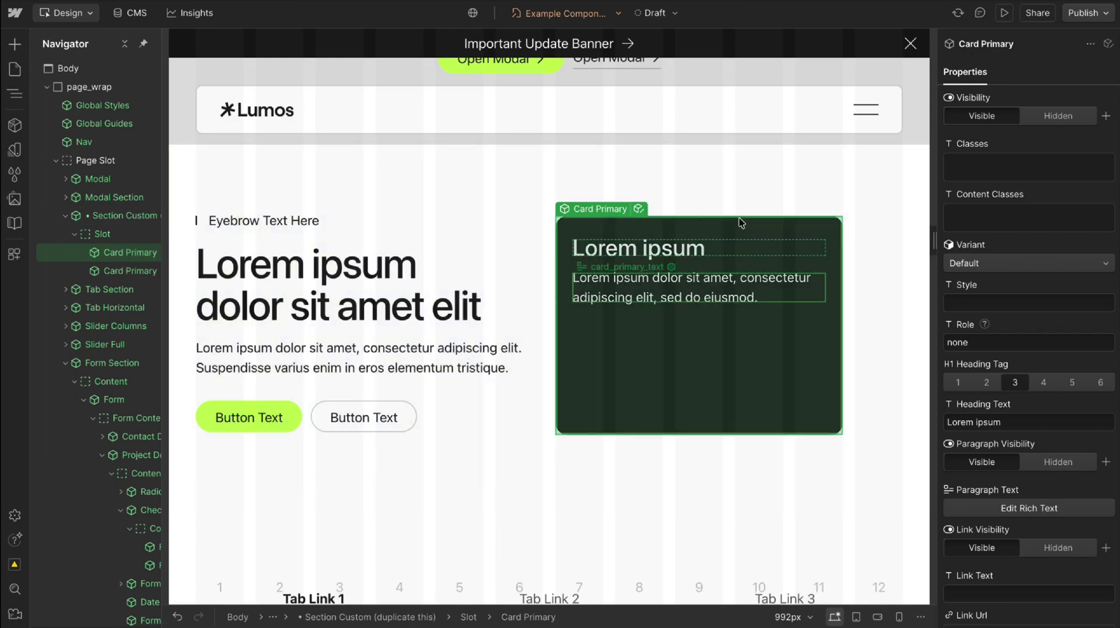
key(ctrl+d)
key(ctrl+d)
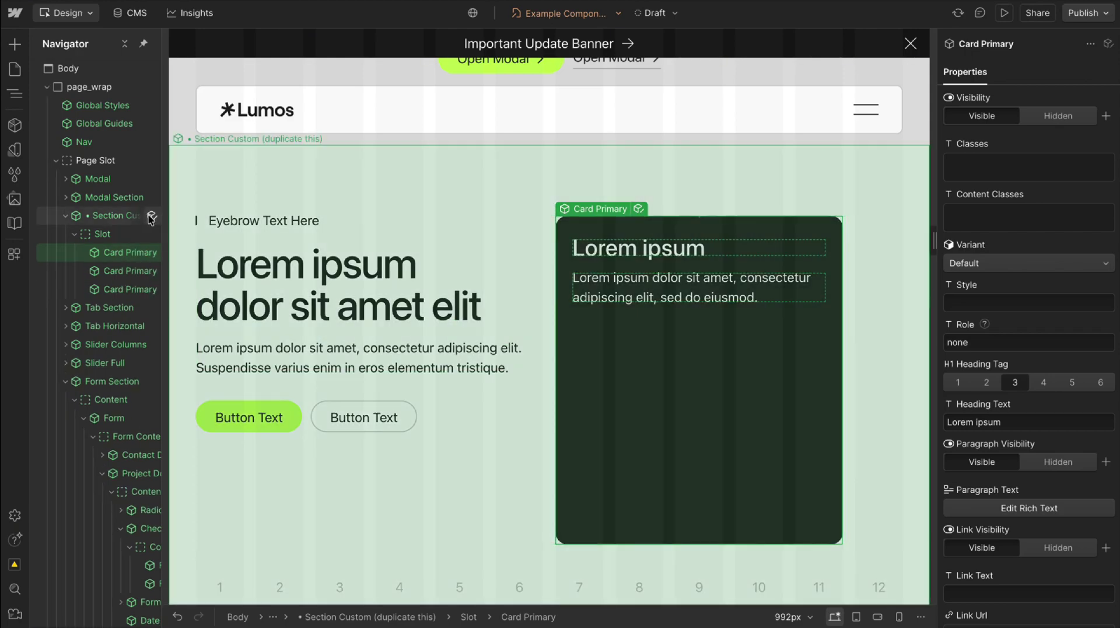
Step: Give the nested Slot the u-display-contents class and exit component editing
click(152, 216)
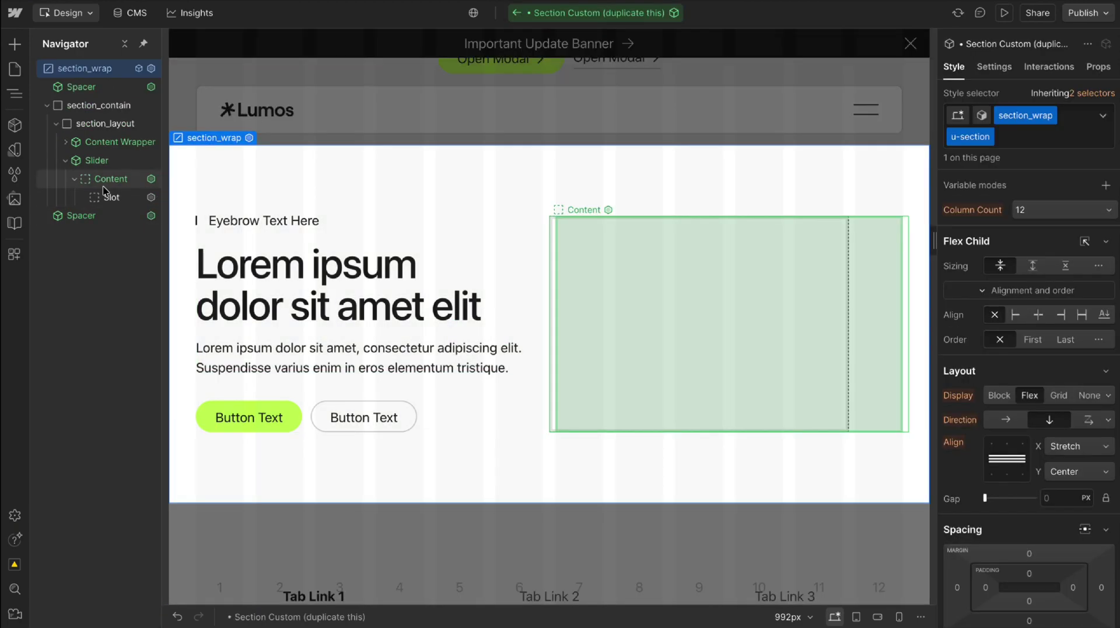
click(108, 198)
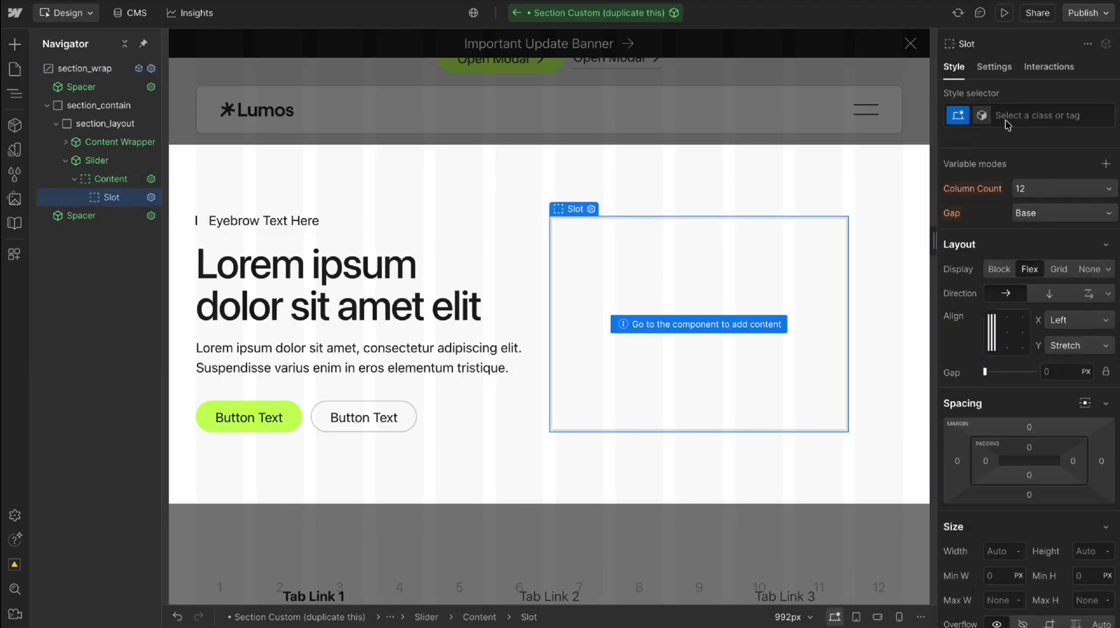
click(1008, 115)
text(dispaly)
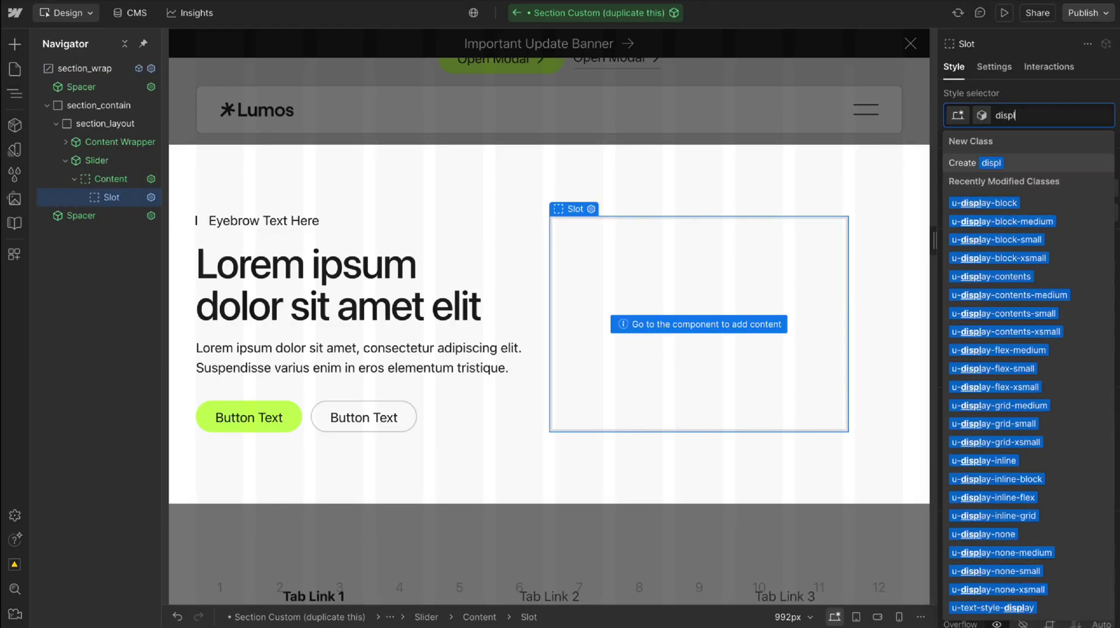
click(991, 276)
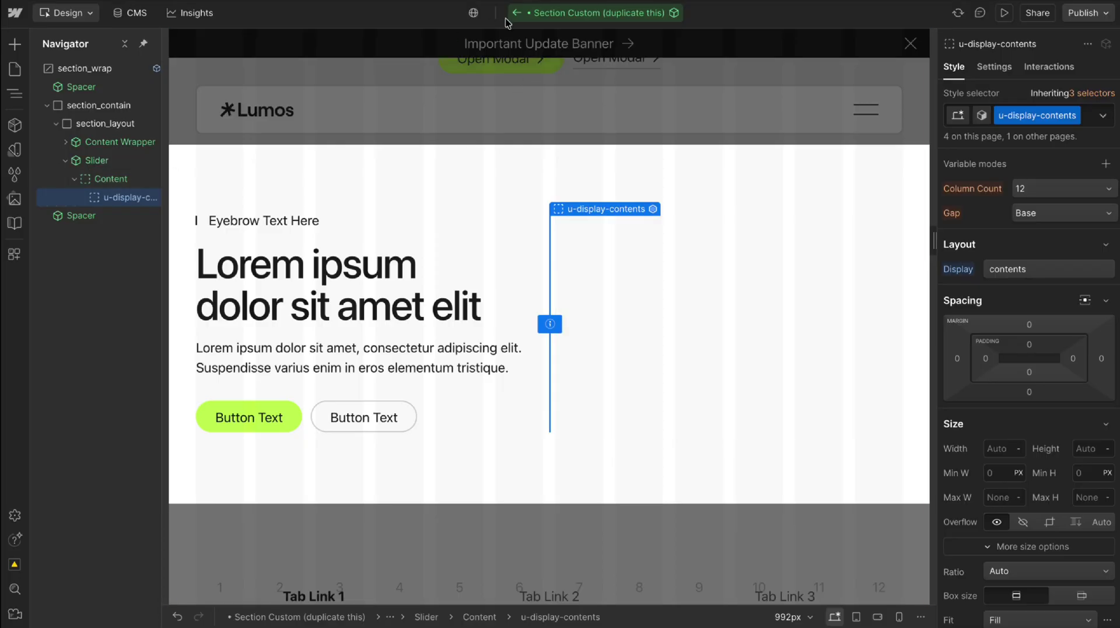
click(515, 40)
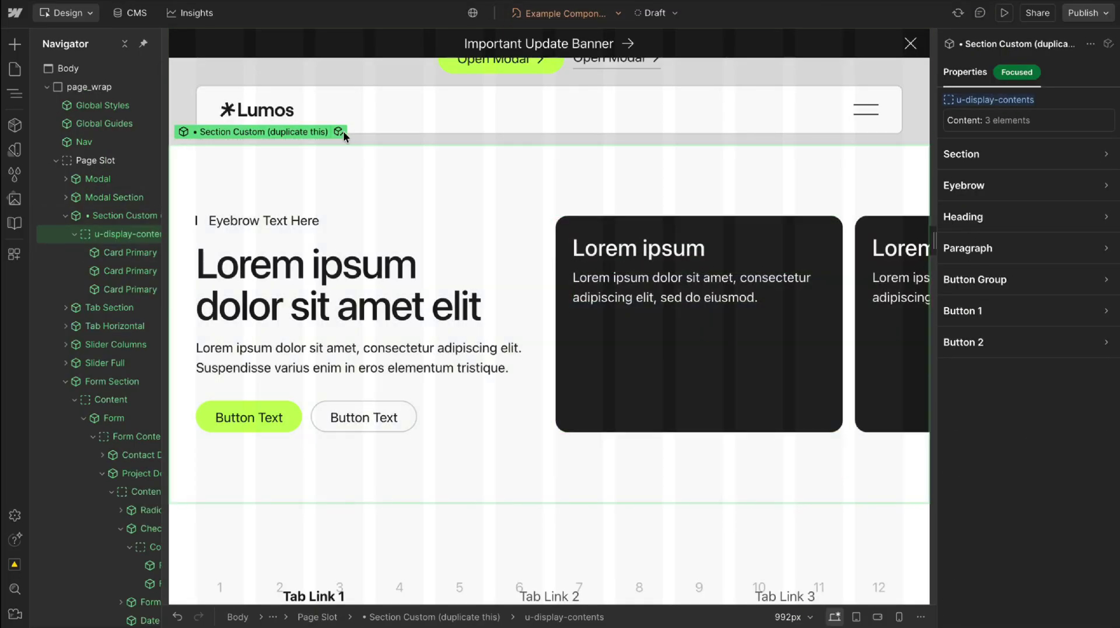
Step: Edit Section Custom and inspect its nested u-display-contents slot and the Slider element
click(339, 131)
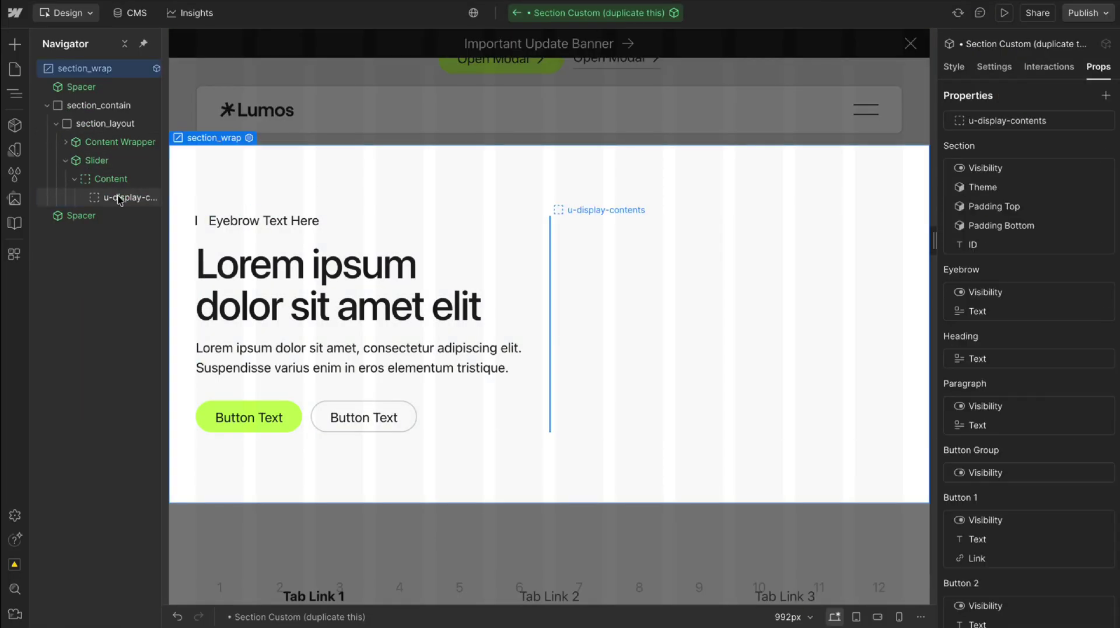
click(117, 199)
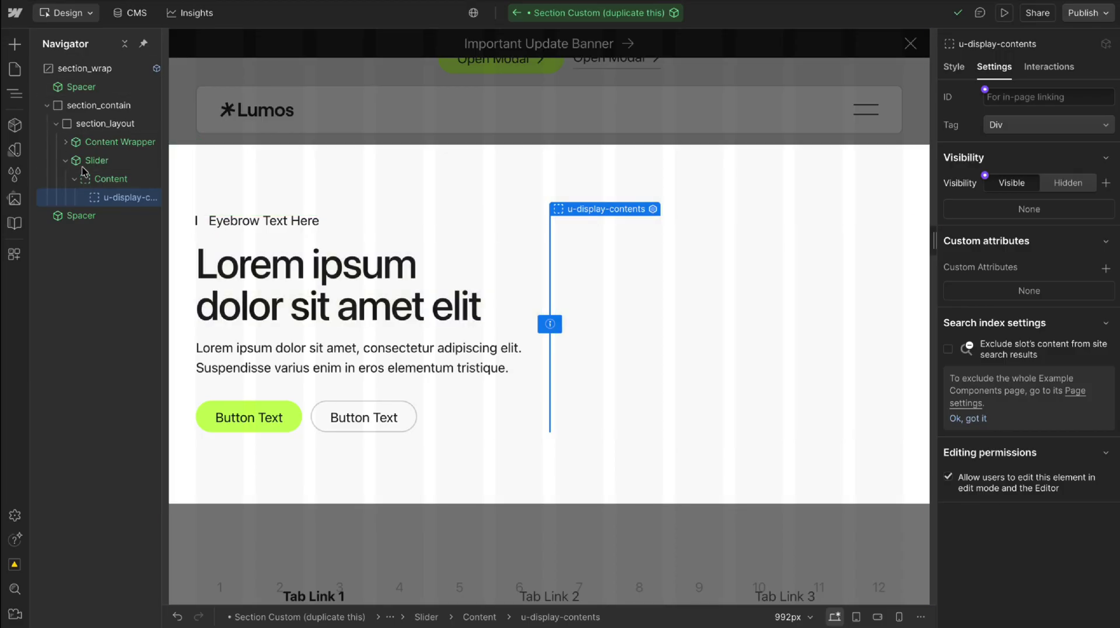
click(89, 162)
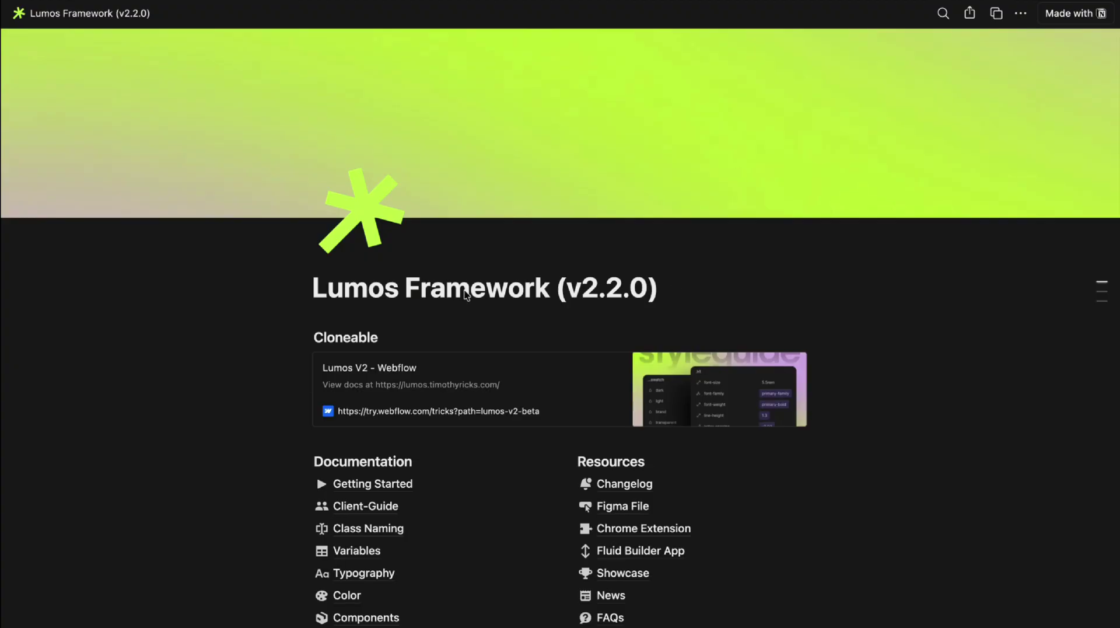
Step: Scroll through the Lumos Framework (v2.2.0) page's Documentation and Resources lists
scroll(467, 304, down, 5)
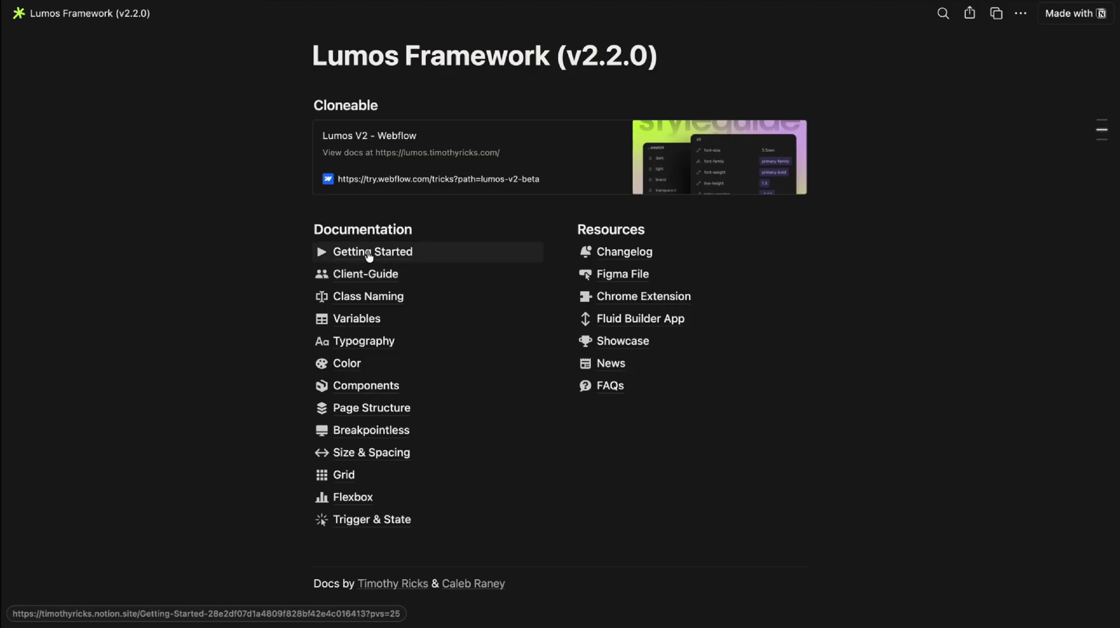
scroll(402, 263, up, 1)
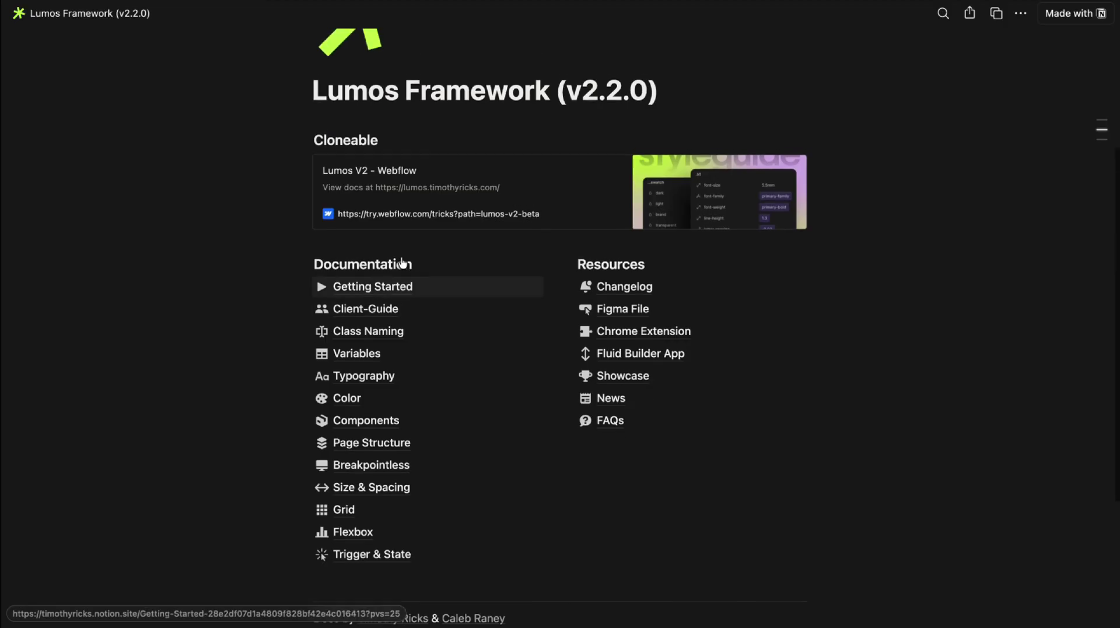
scroll(790, 375, up, 5)
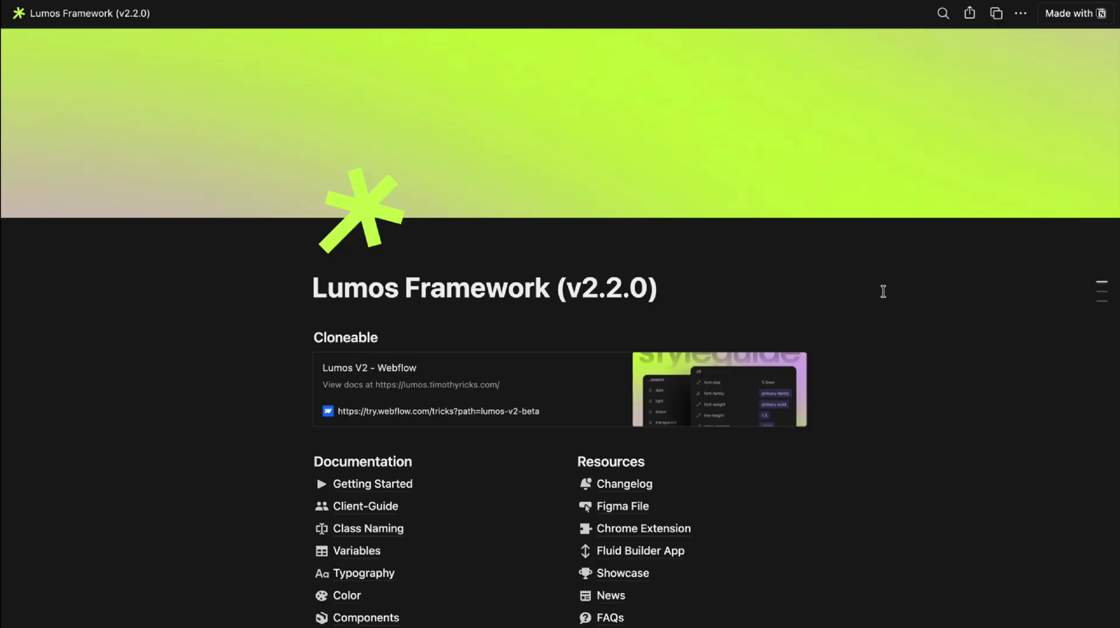
scroll(883, 291, down, 5)
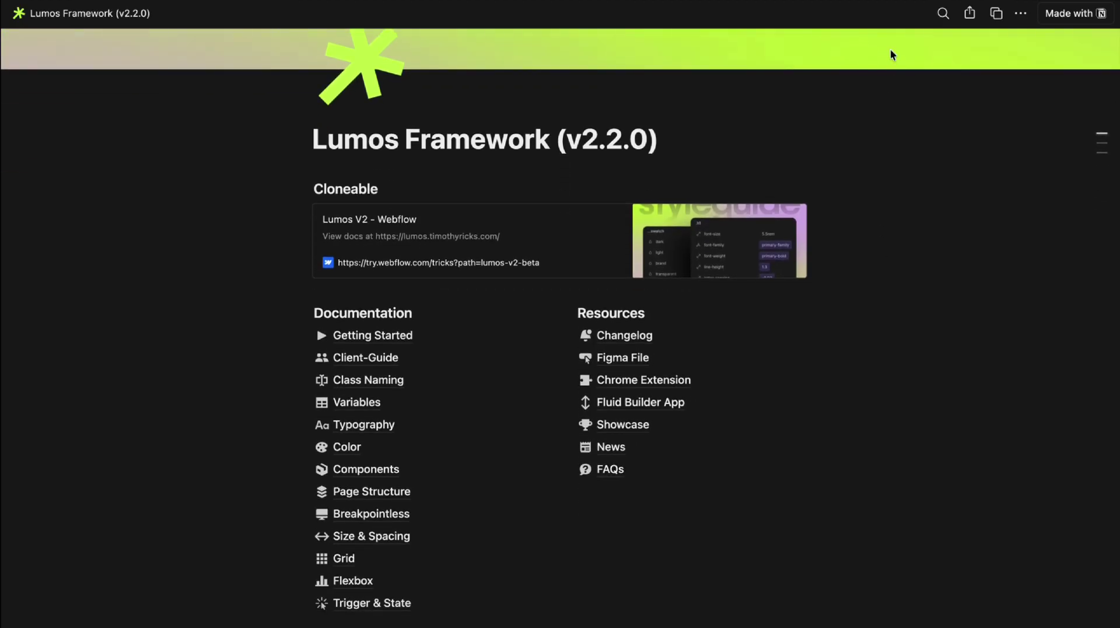
click(942, 14)
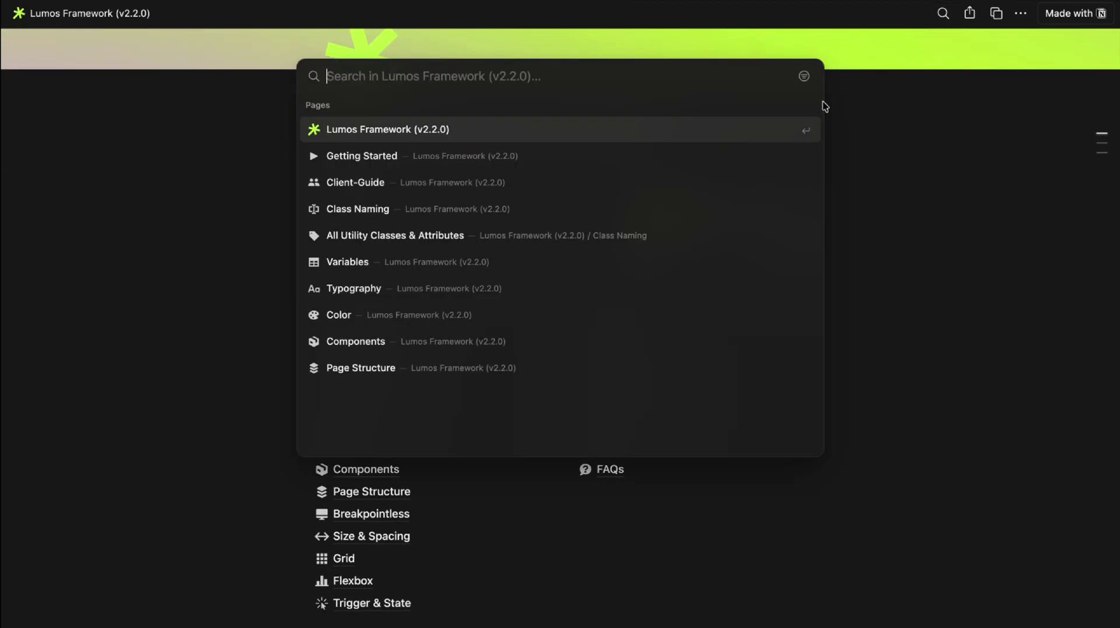
text(u-)
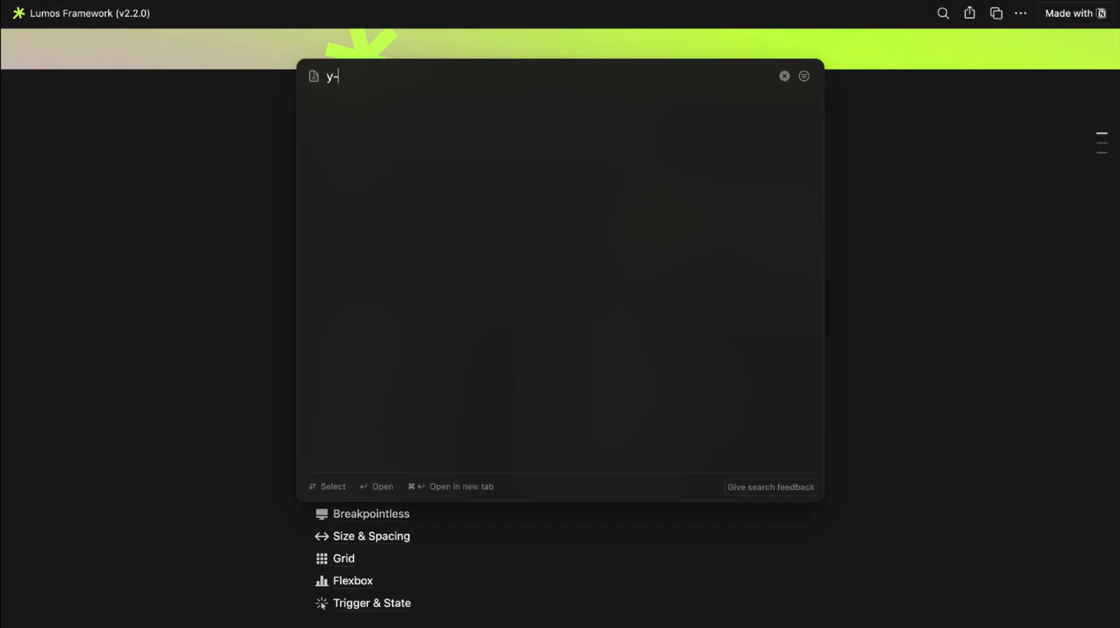
key(BackSpace)
key(BackSpace)
text(u-alignment)
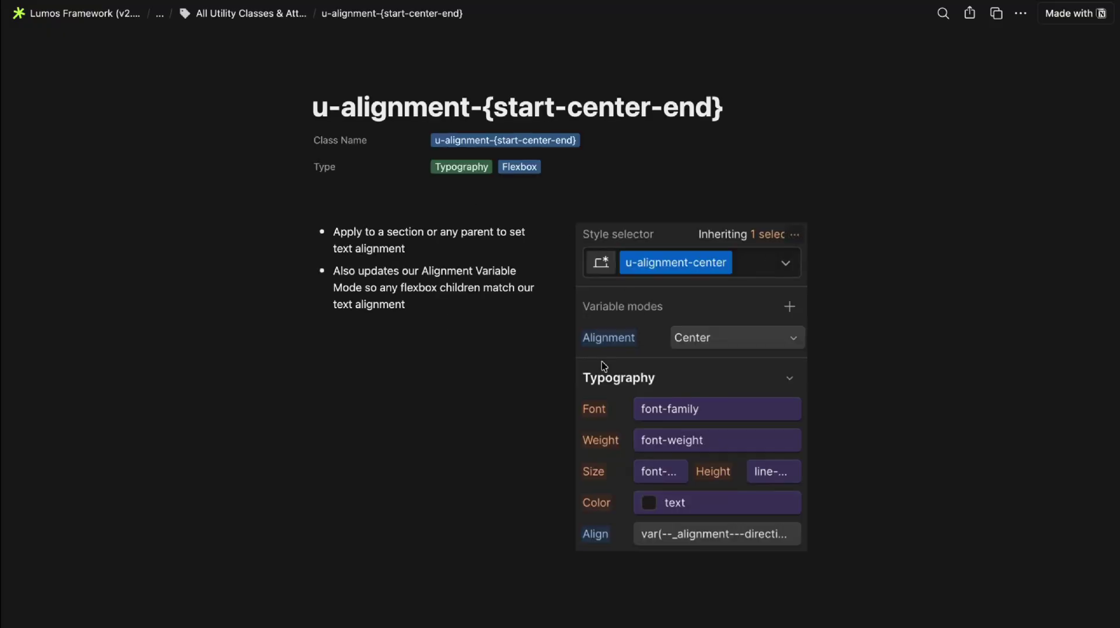
click(118, 25)
scroll(595, 350, down, 5)
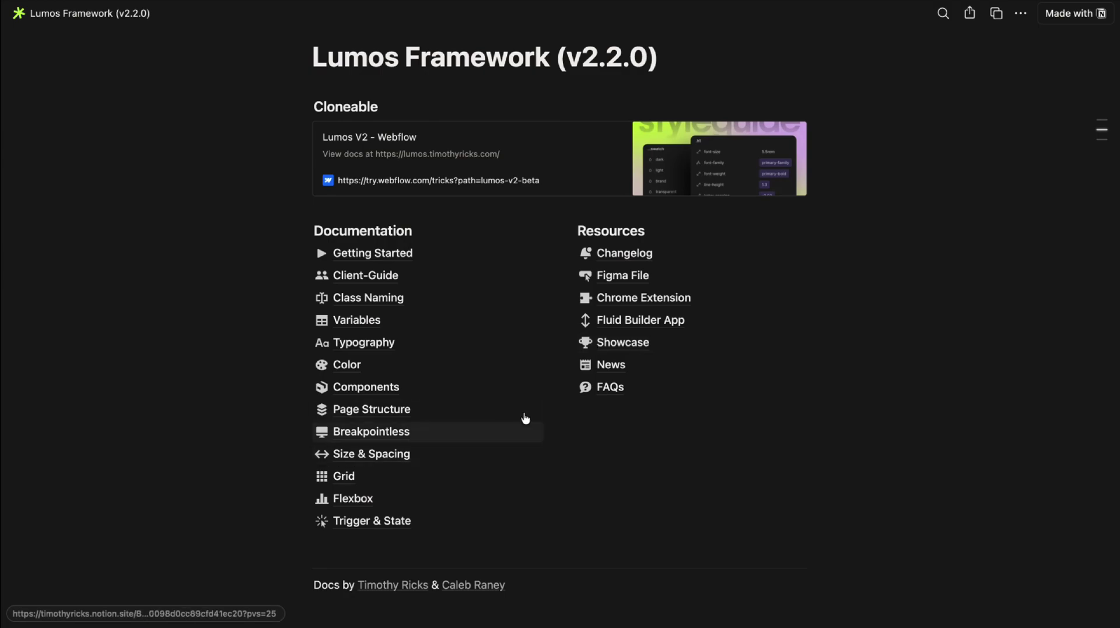
Step: Open the Components documentation database and scroll through its entries
click(364, 388)
scroll(610, 372, down, 20)
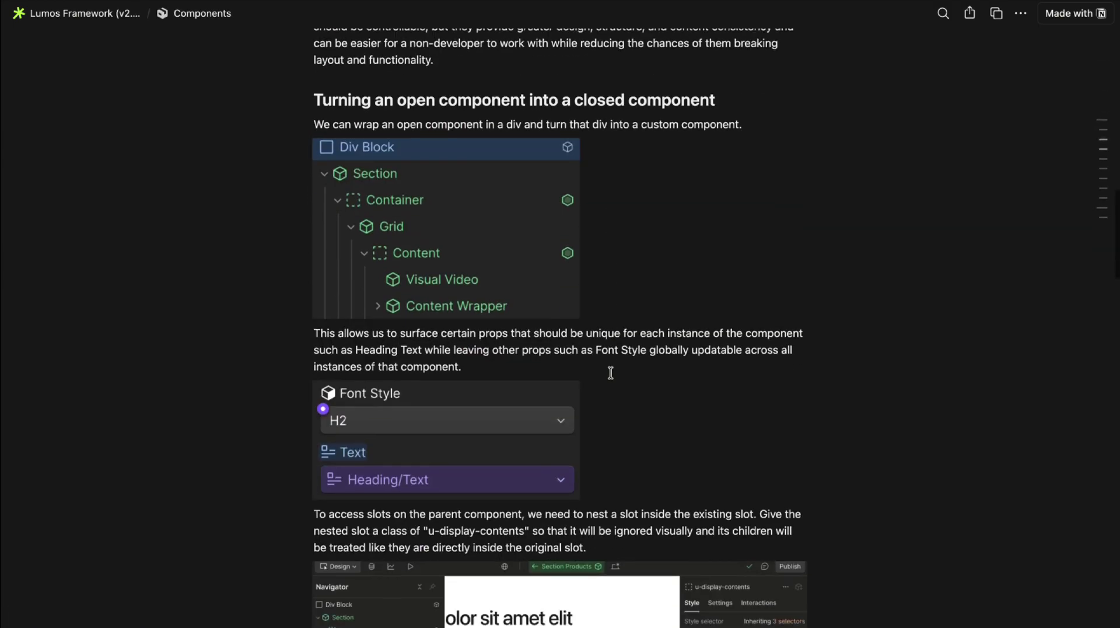
scroll(610, 373, down, 15)
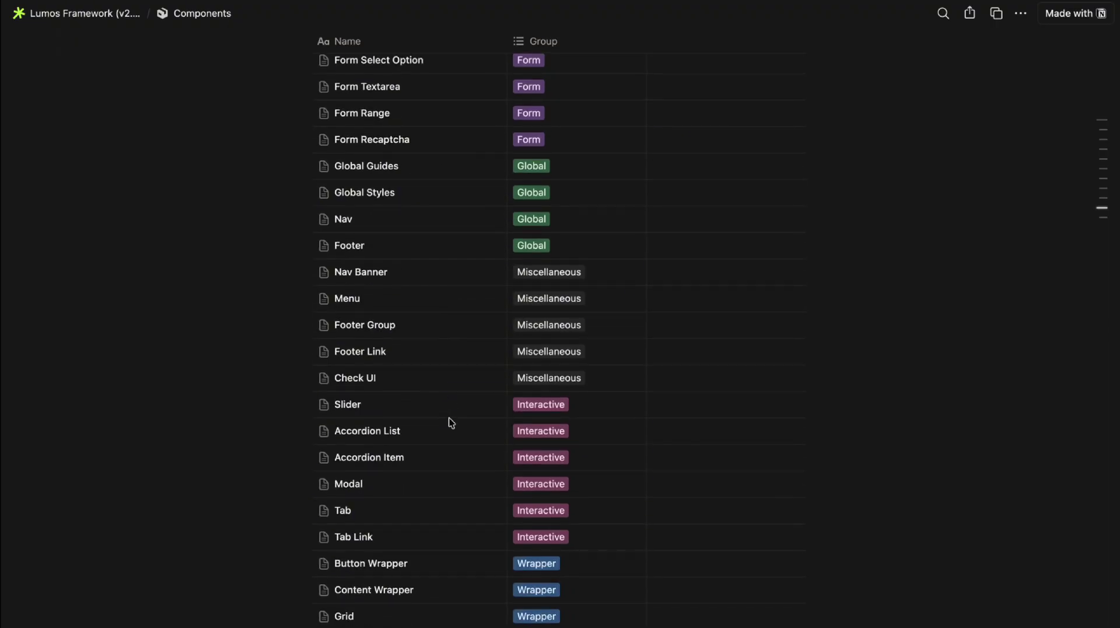
scroll(451, 421, down, 7)
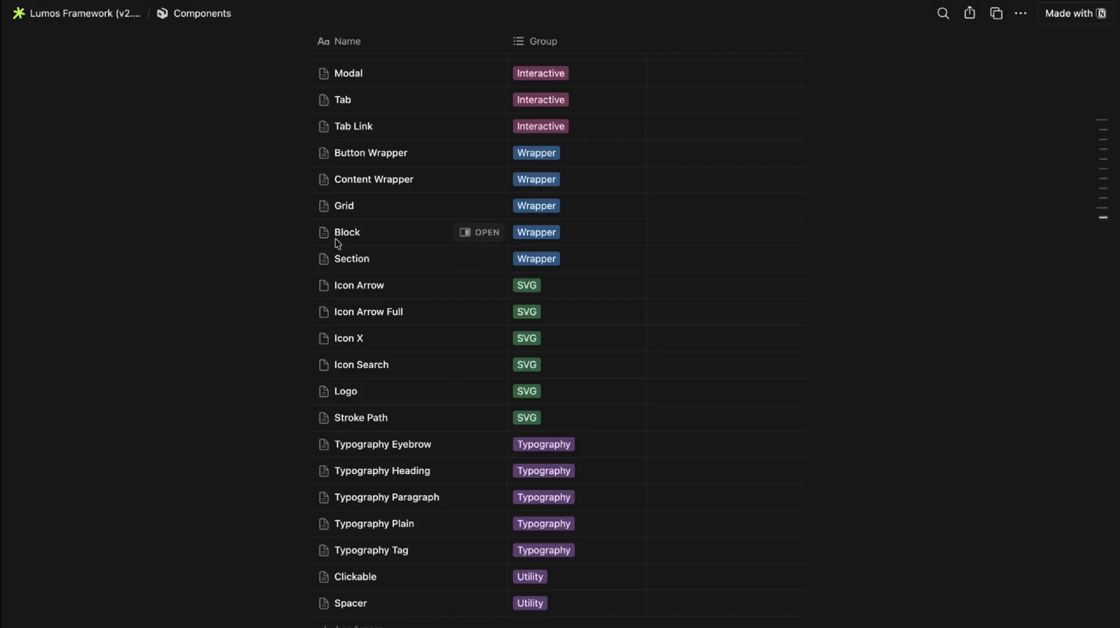
Step: Review the Grid component's column notes in side peek, then return to the Lumos home page
click(467, 207)
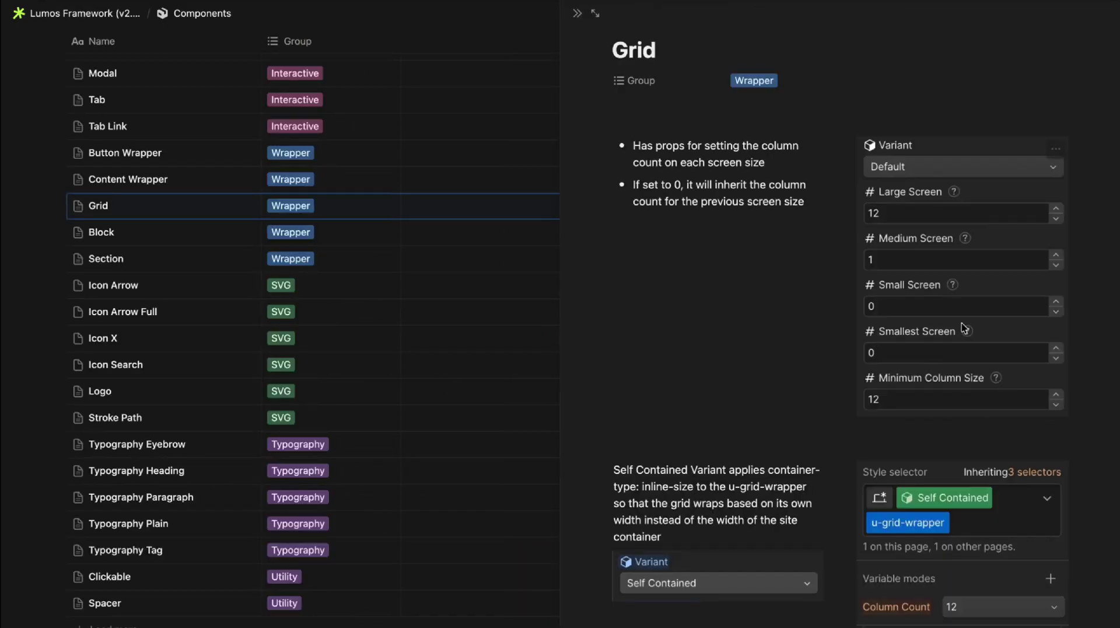
scroll(812, 406, down, 4)
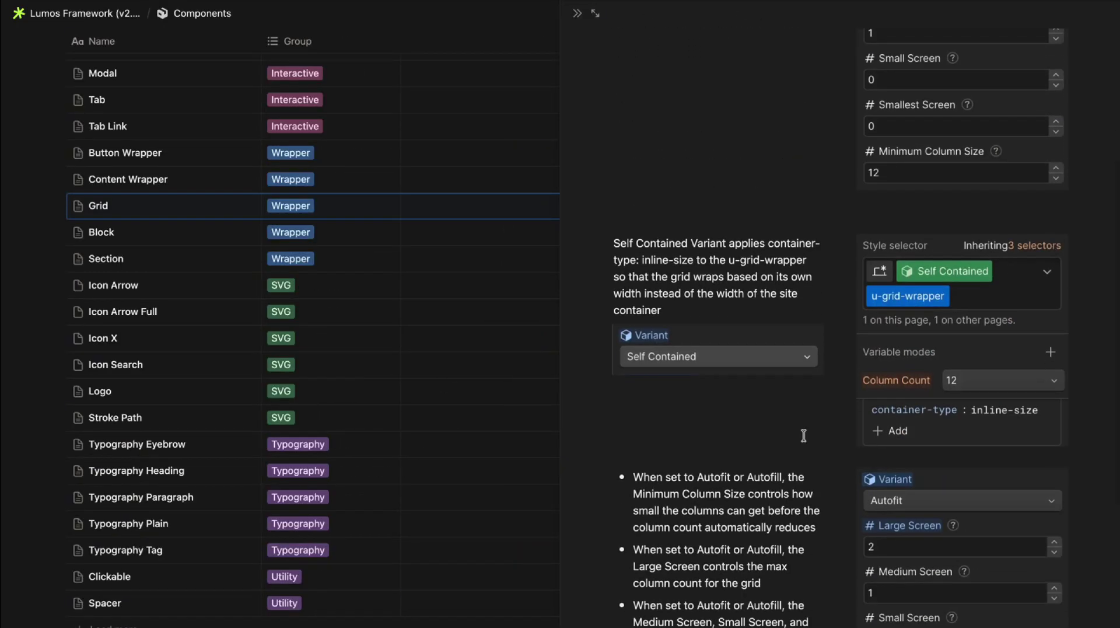
scroll(956, 420, down, 4)
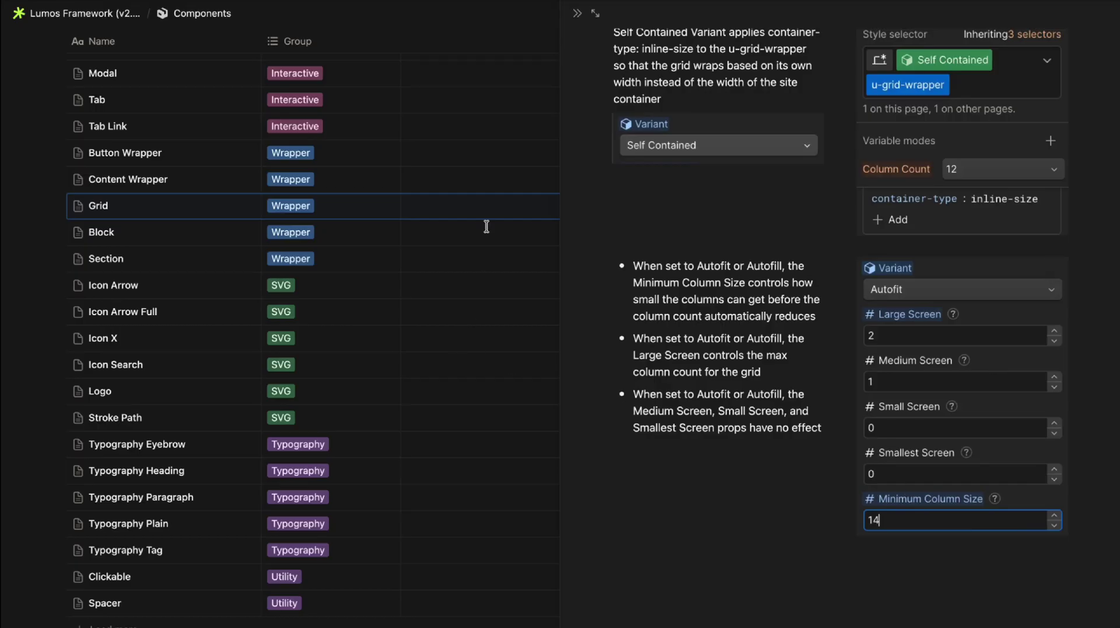
click(577, 13)
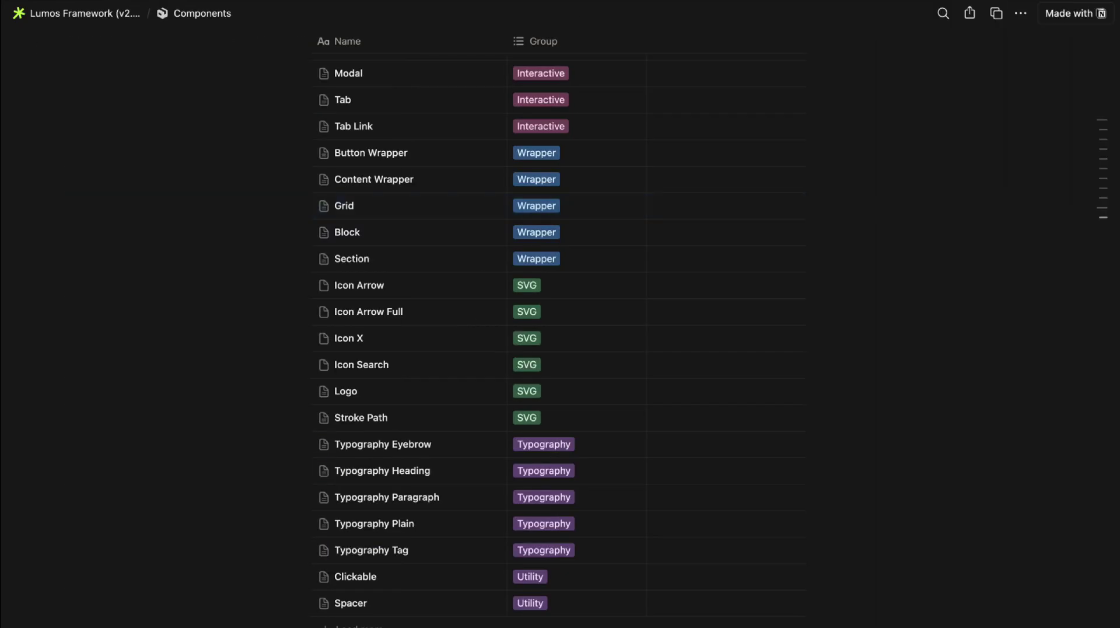
click(82, 14)
Step: Open the Changelog page from the Resources list
scroll(714, 384, down, 4)
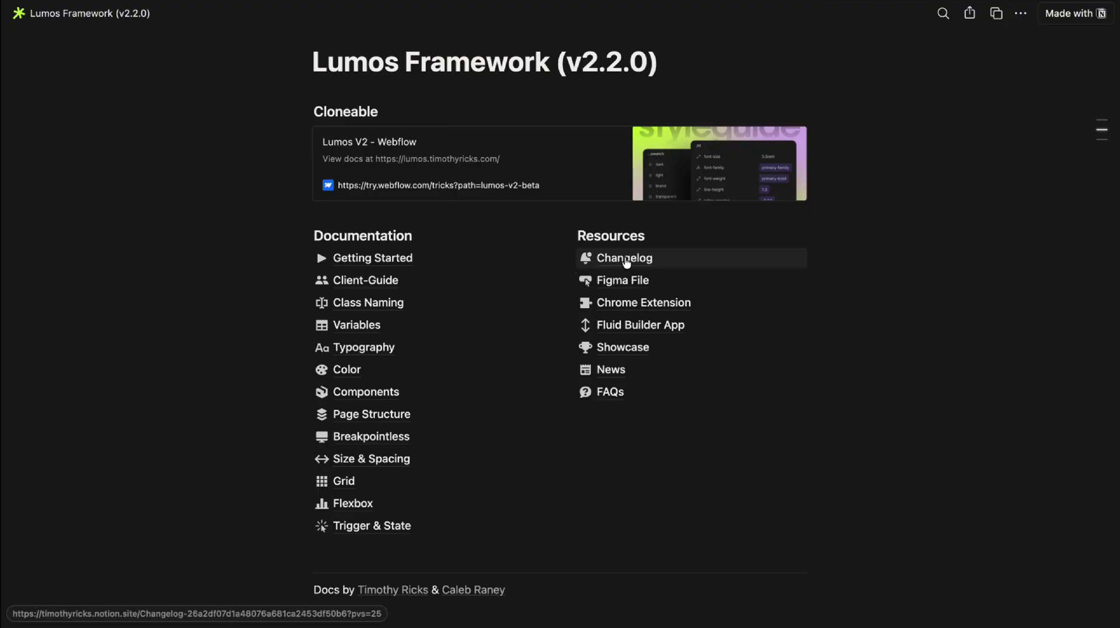
click(626, 262)
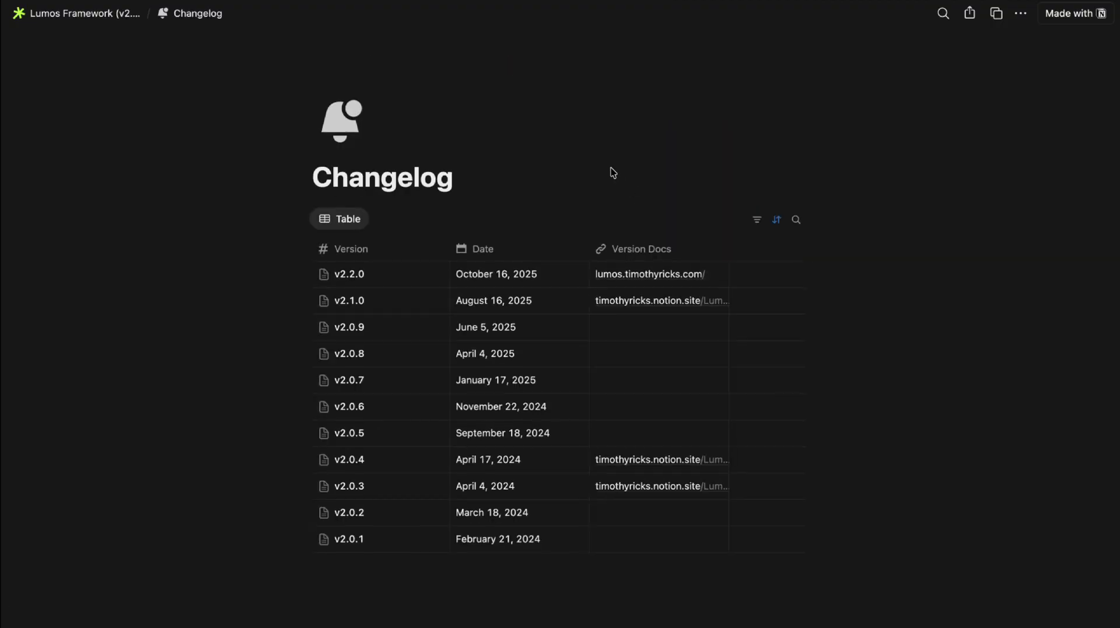
scroll(611, 167, down, 1)
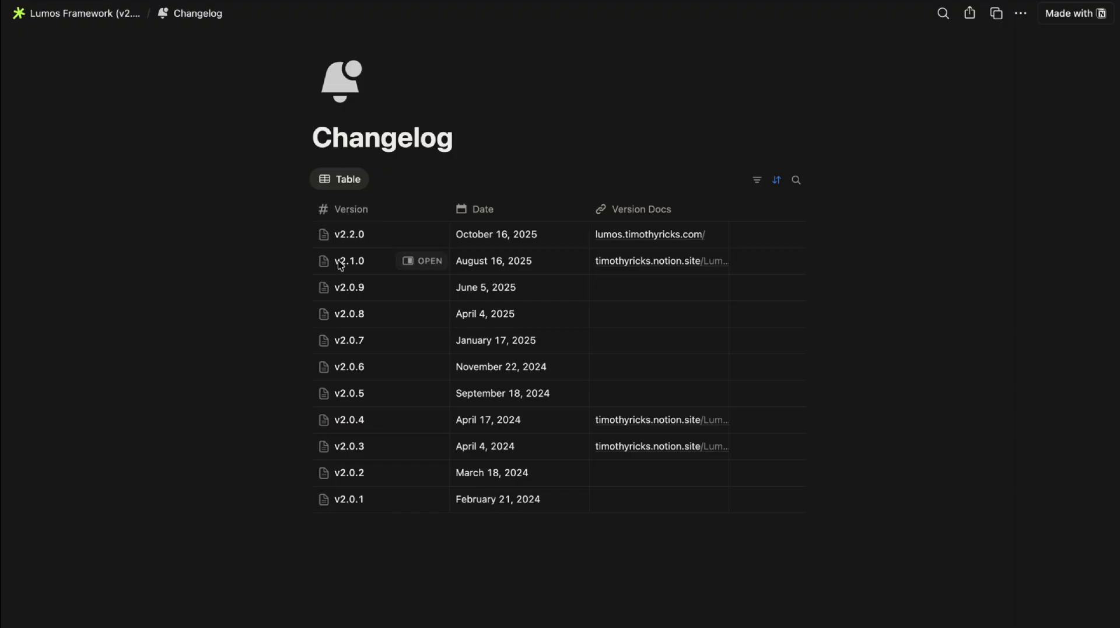
Step: Preview the v2.1.0 release notes in side peek, close them, and select the v2.2.0 entry
click(428, 263)
scroll(769, 366, down, 5)
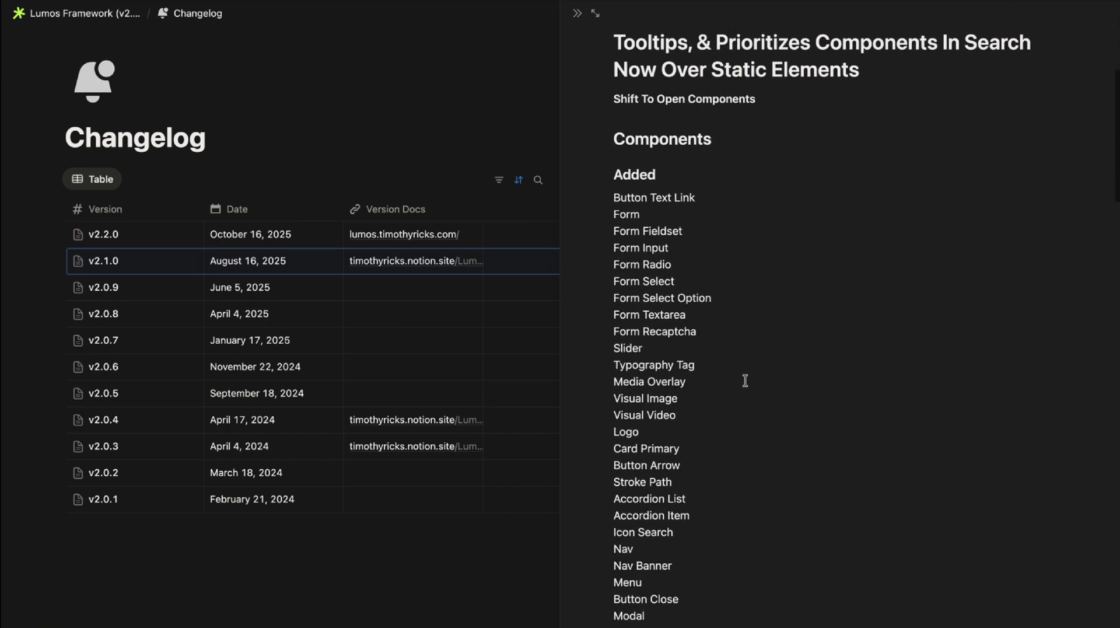
click(498, 179)
click(475, 129)
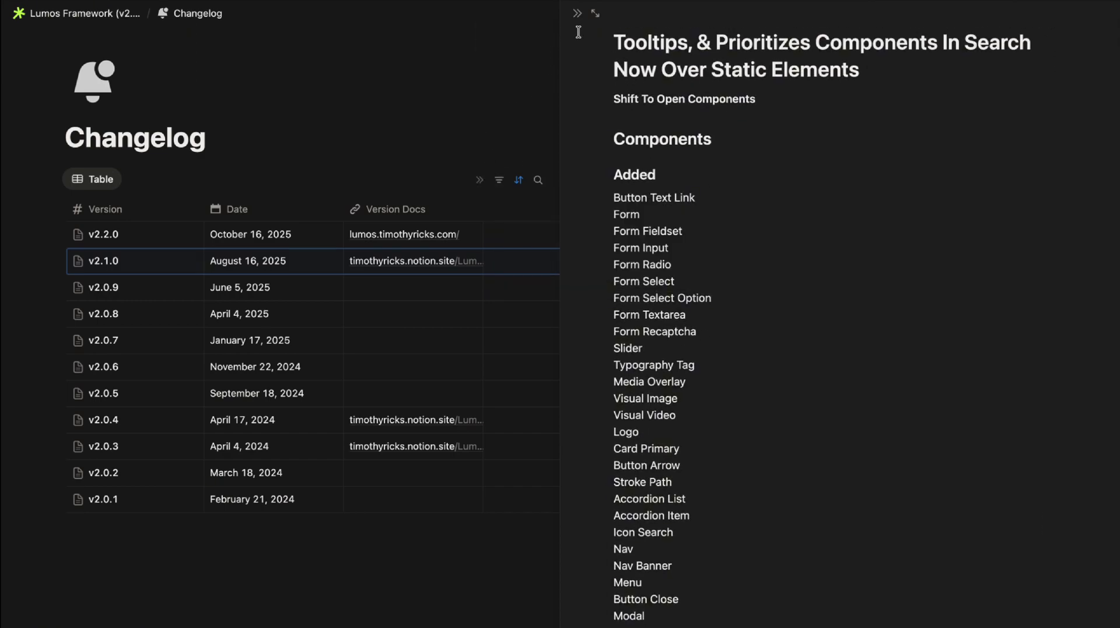
click(577, 14)
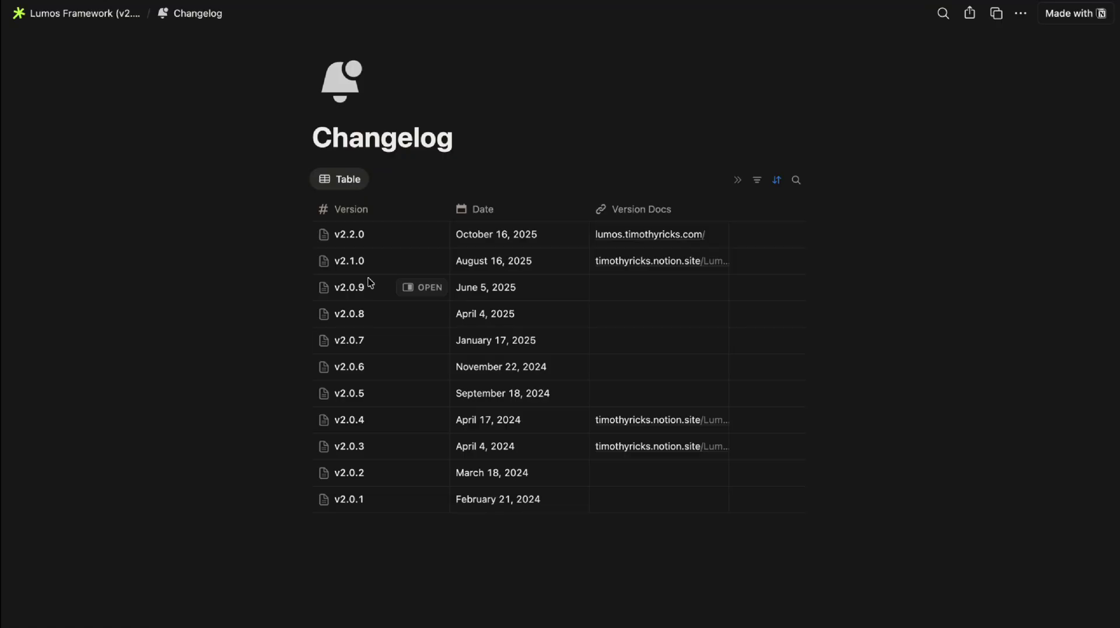
click(357, 240)
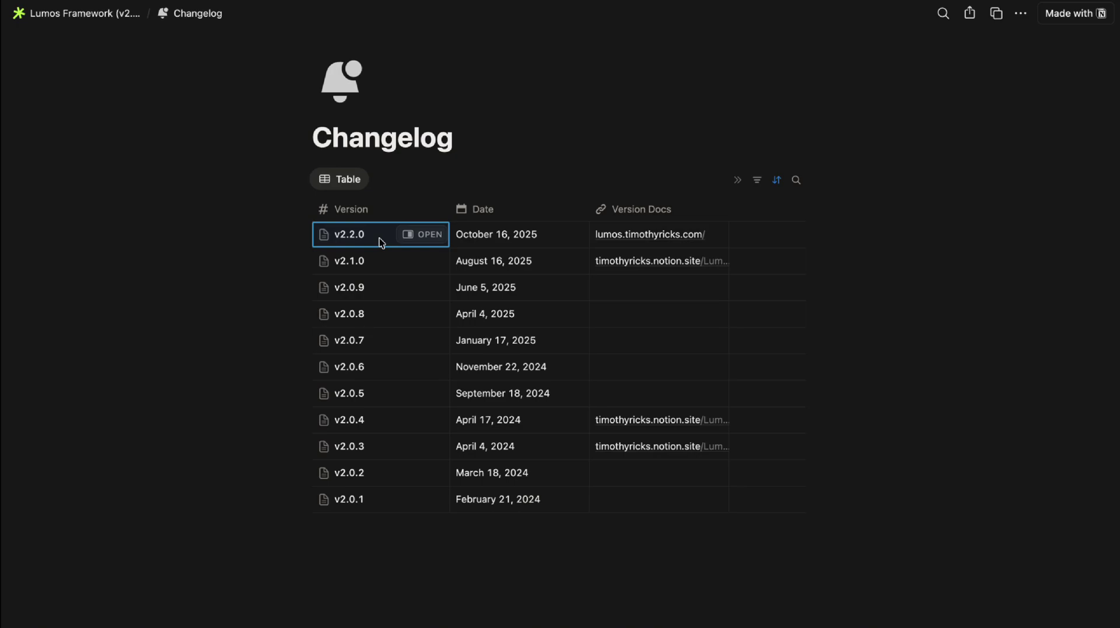
click(418, 238)
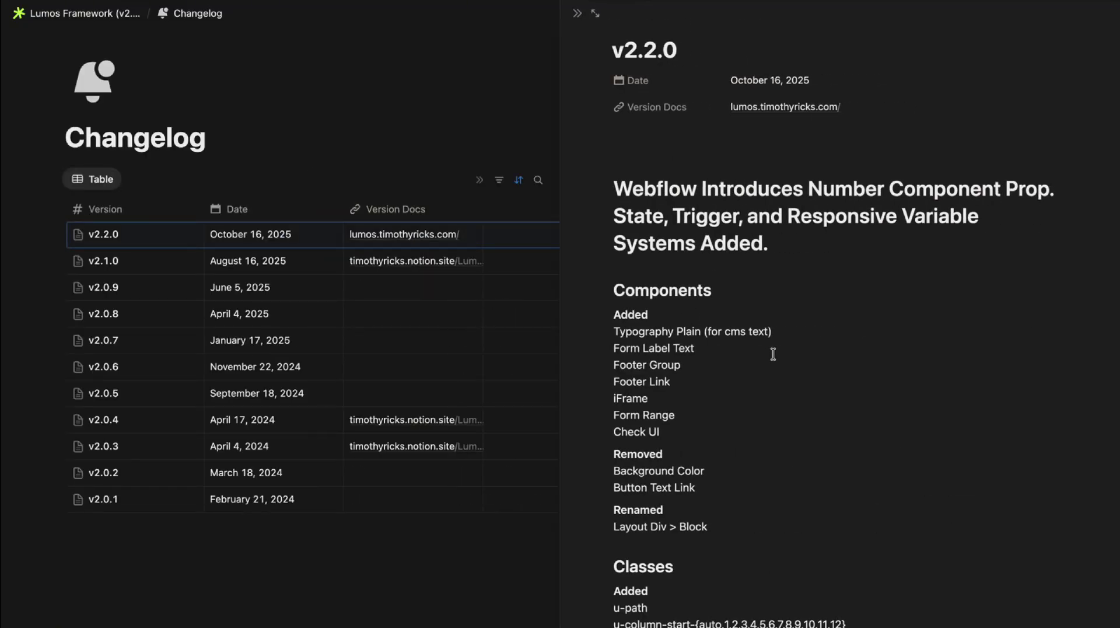
drag(620, 184, 935, 190)
click(992, 194)
click(178, 260)
drag(744, 185, 928, 188)
click(1013, 187)
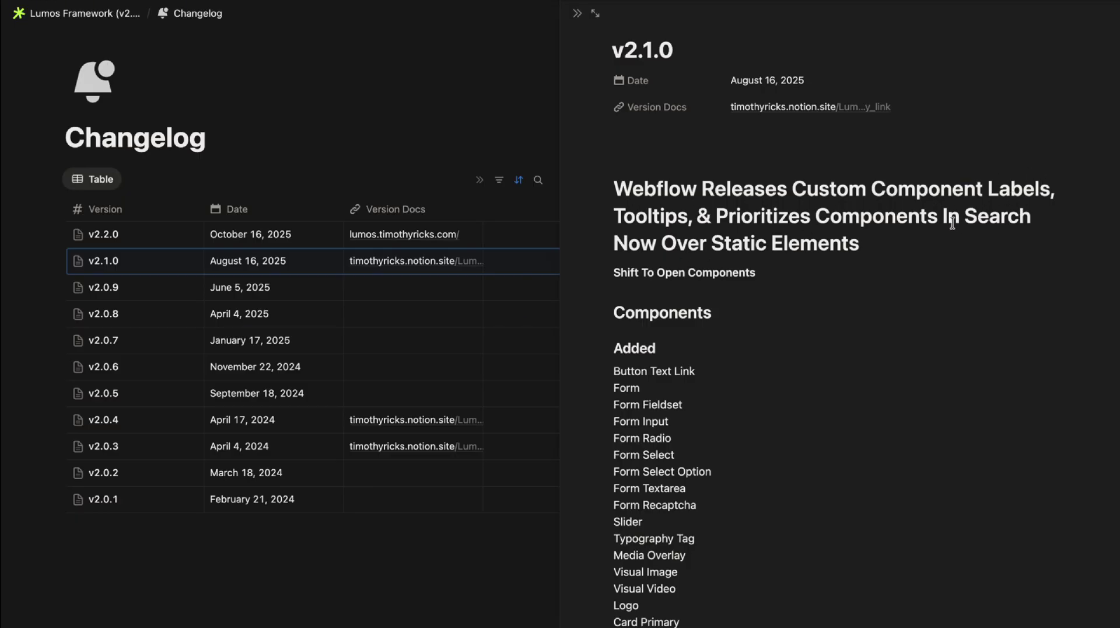
click(188, 290)
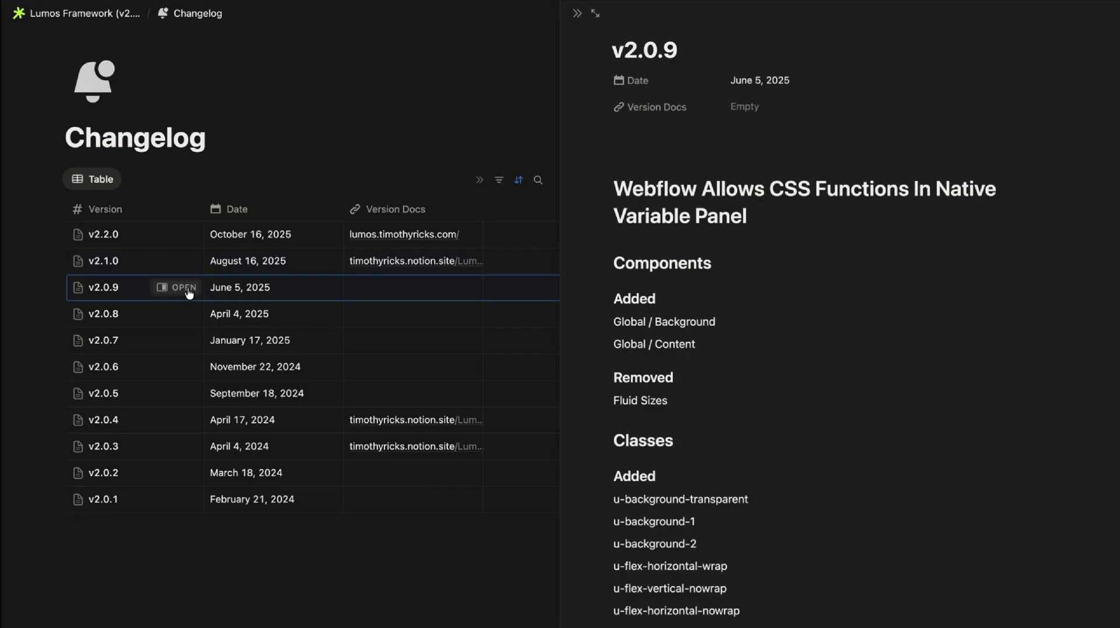
drag(759, 188, 816, 223)
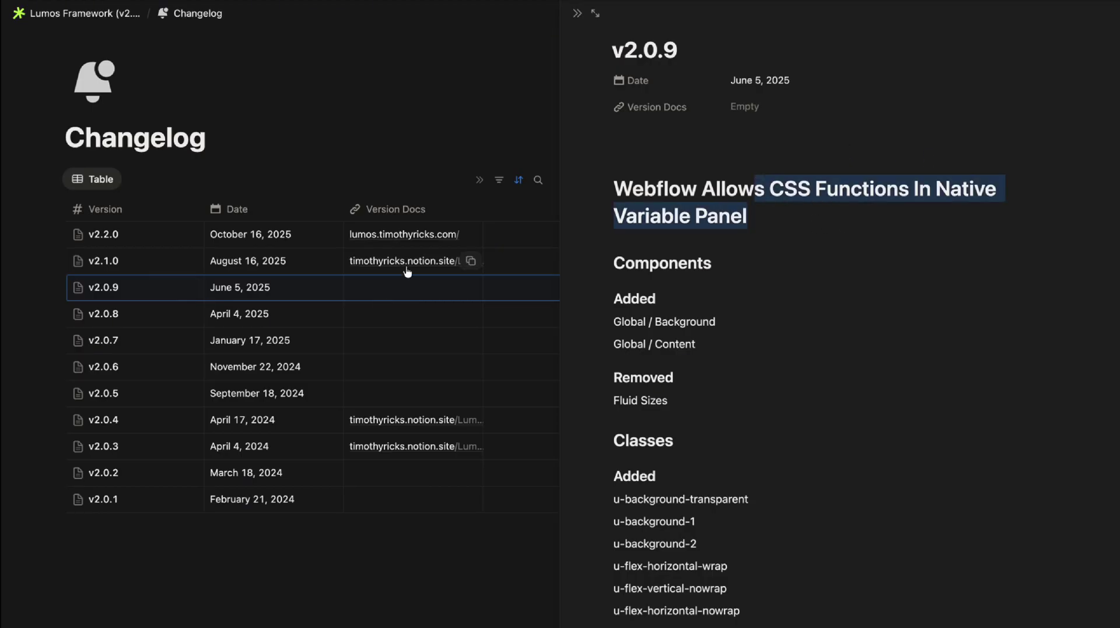
click(175, 340)
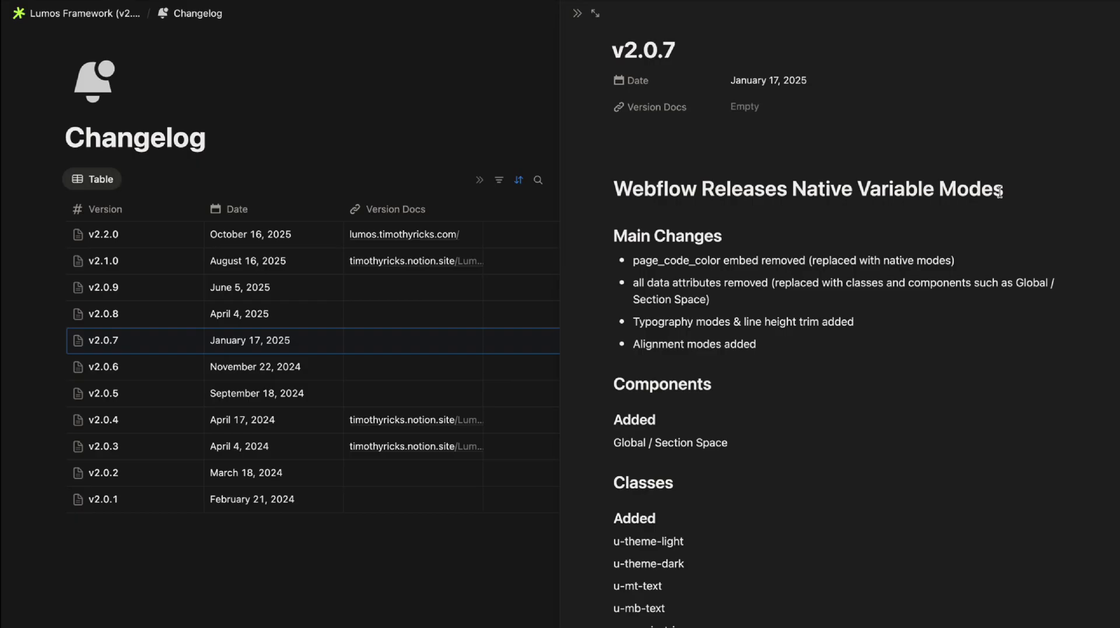
drag(1000, 192, 768, 188)
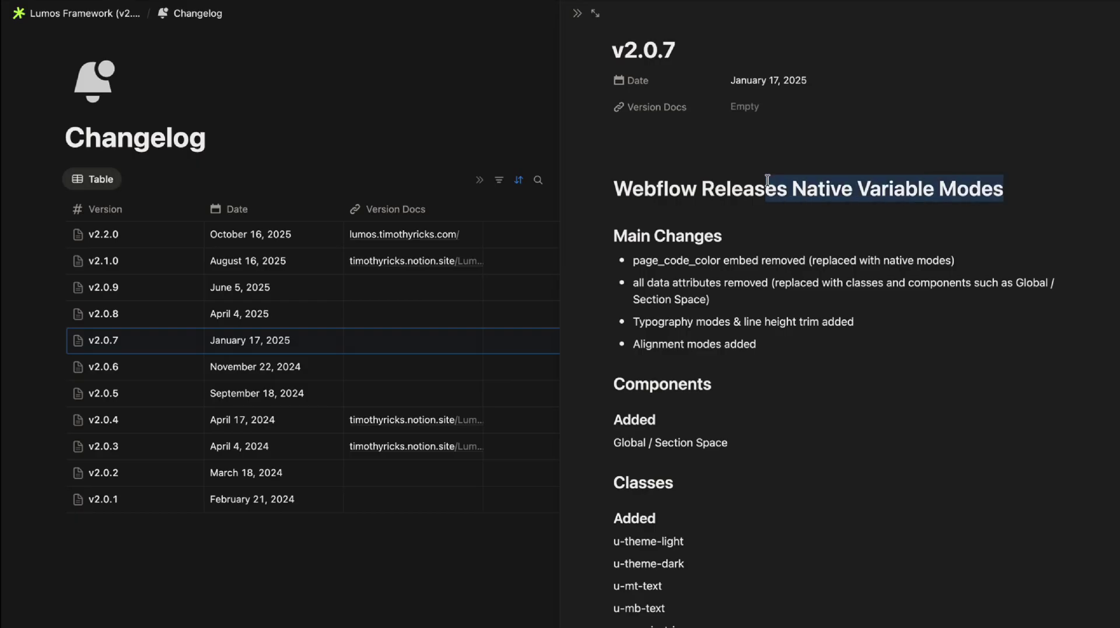
click(577, 13)
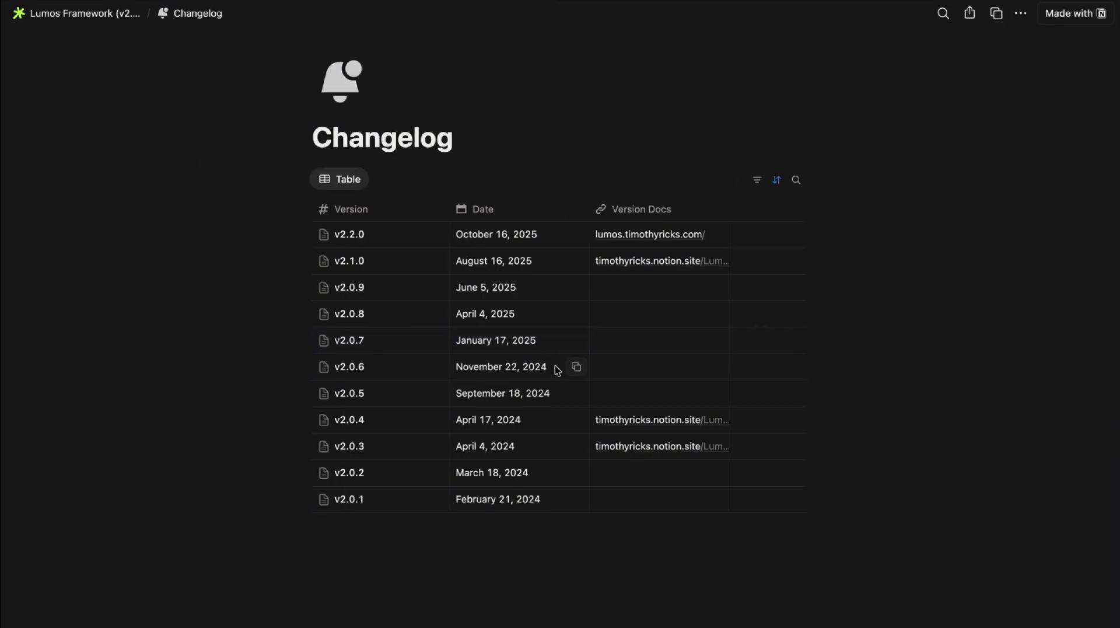
scroll(555, 369, up, 2)
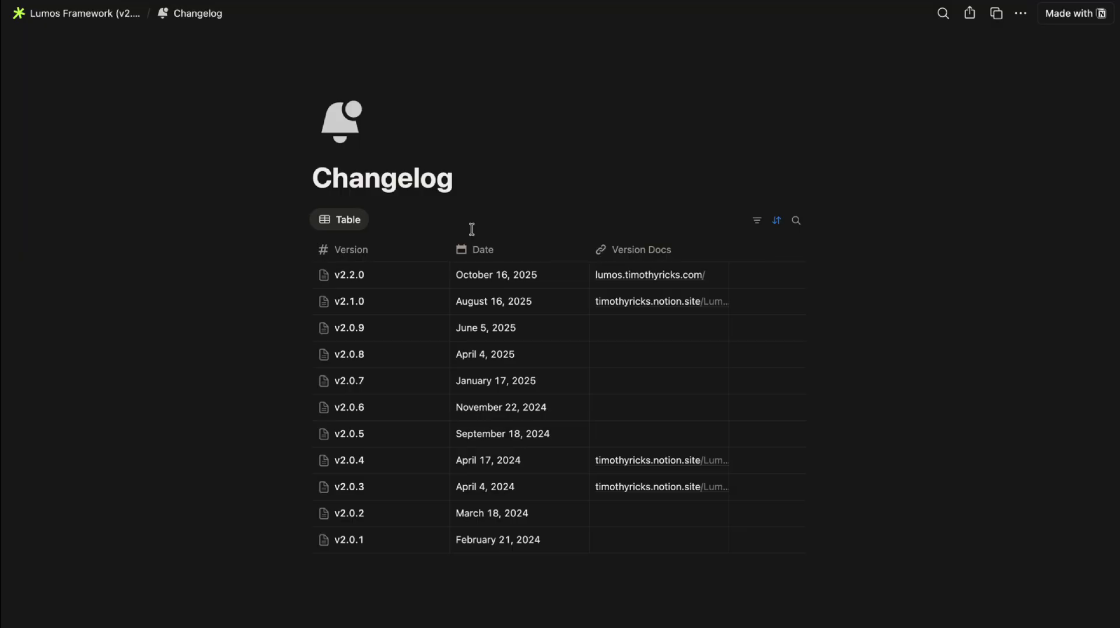
Step: Go from the Lumos home page through Class Naming to the All Utility Classes & Attributes database
key(alt+Left)
click(378, 310)
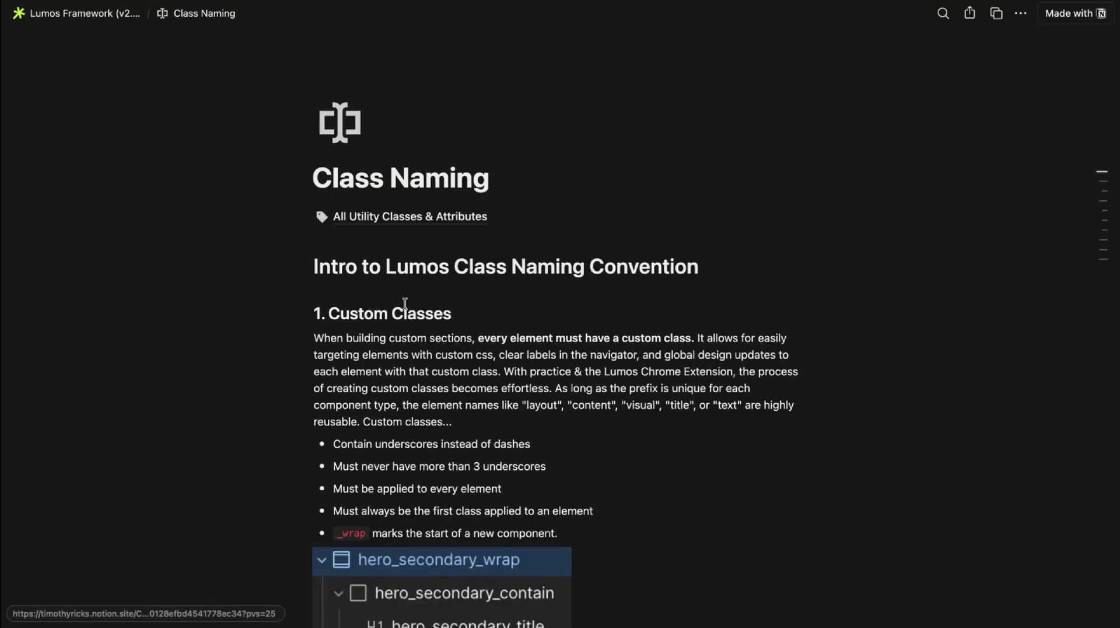
click(412, 220)
scroll(559, 312, down, 12)
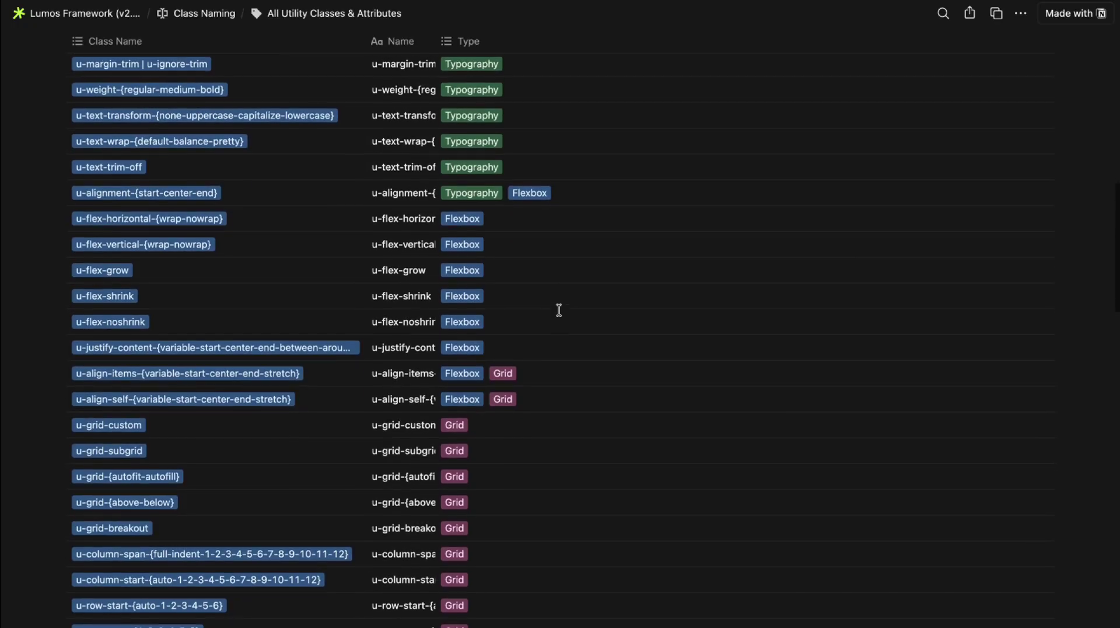
scroll(559, 309, down, 15)
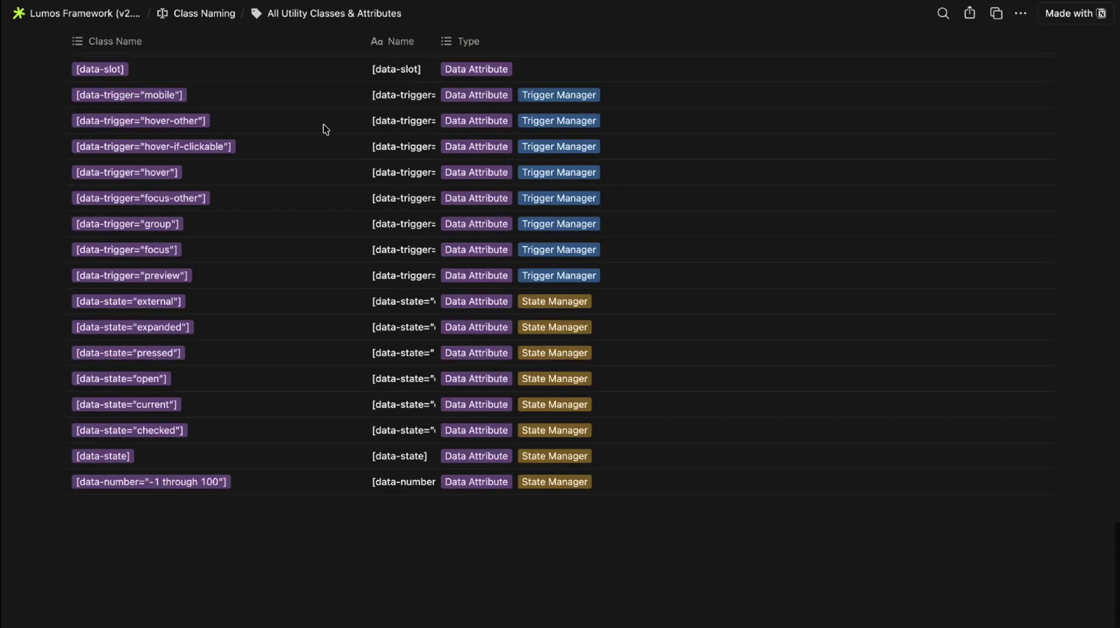
scroll(428, 262, up, 15)
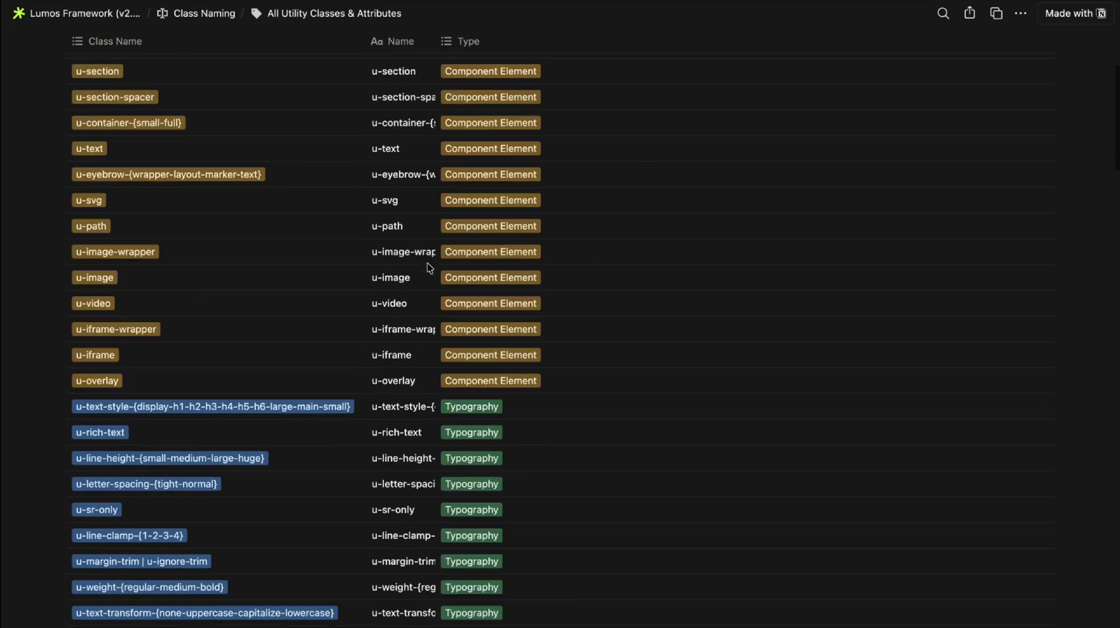
scroll(430, 268, up, 5)
Step: Filter the classes by Grid, then Flexbox, back to All Classes, and preview u-grid-wrapper
click(472, 83)
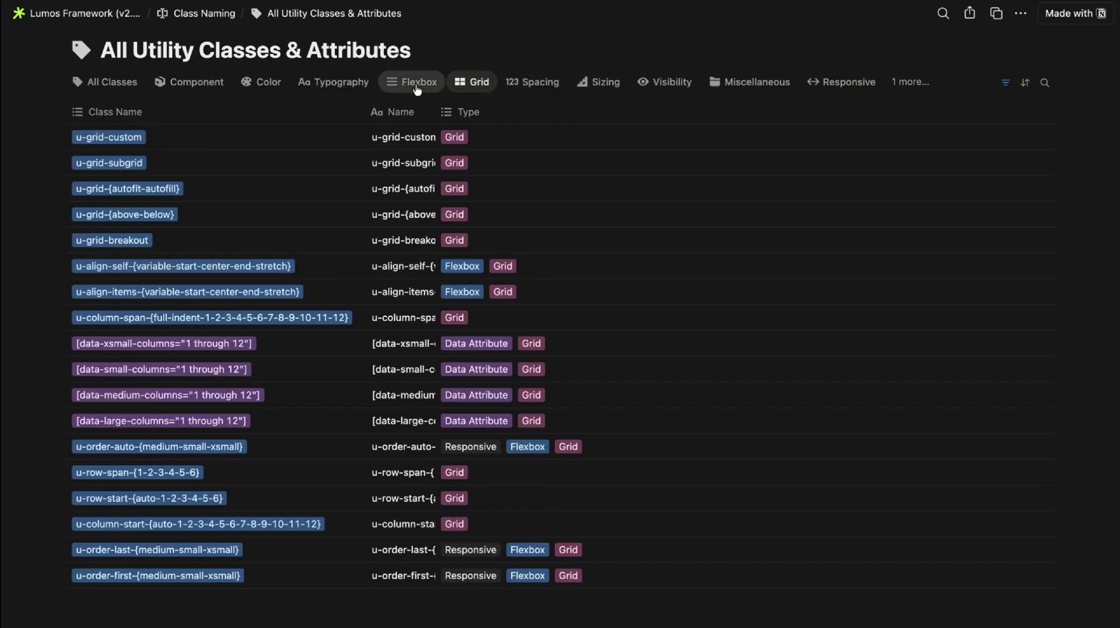
click(417, 87)
click(114, 93)
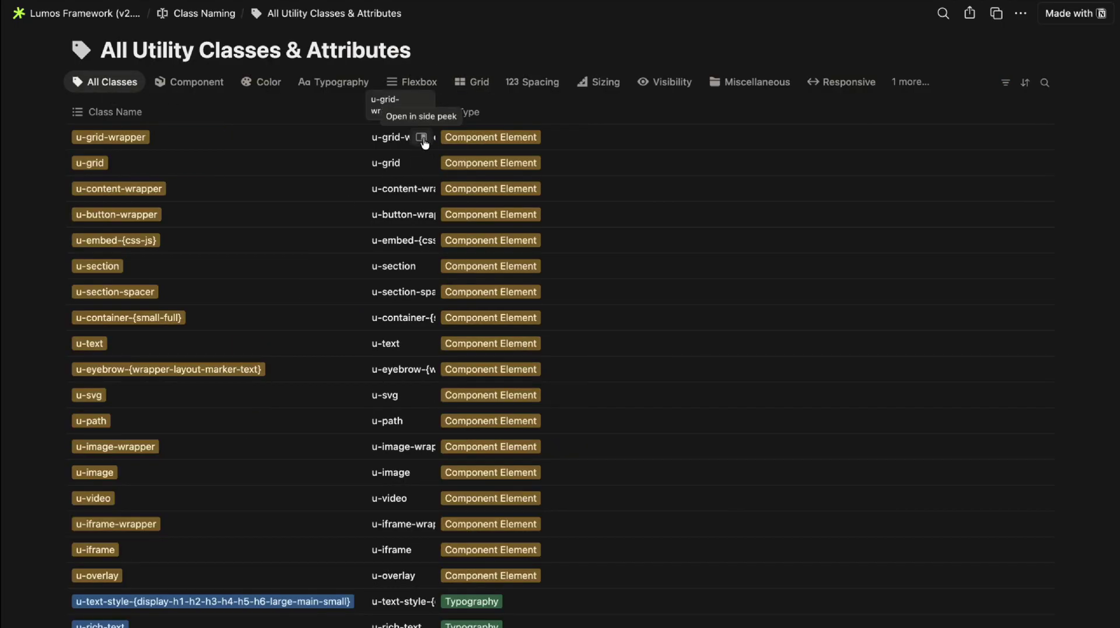
click(421, 137)
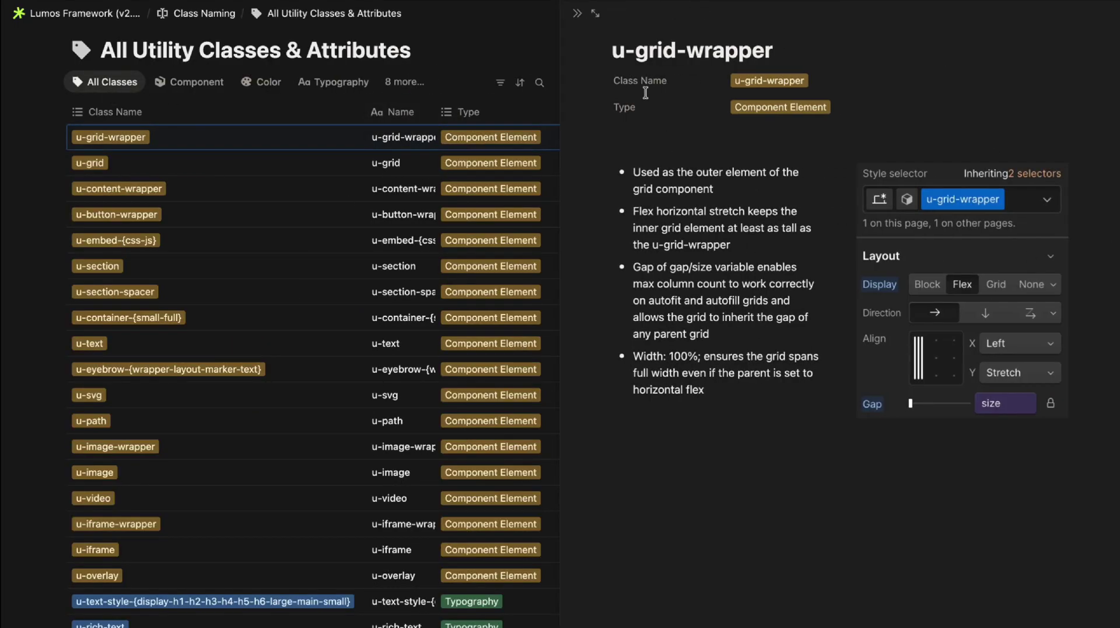
click(577, 14)
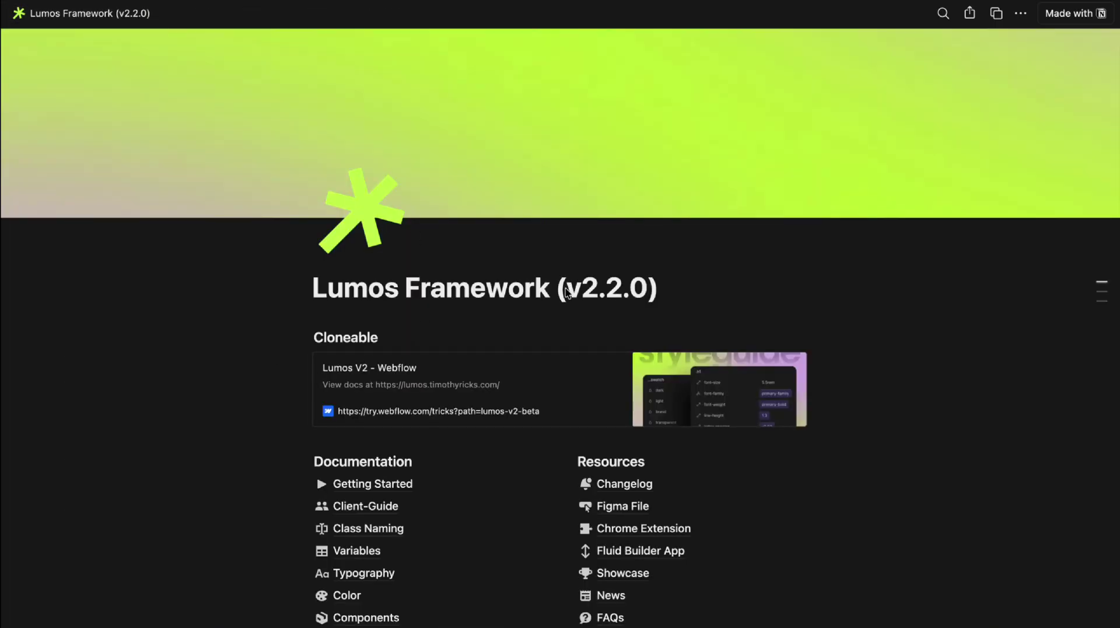
Step: Scroll down the Lumos home page's Documentation and Resources lists and back to the top
scroll(659, 396, down, 3)
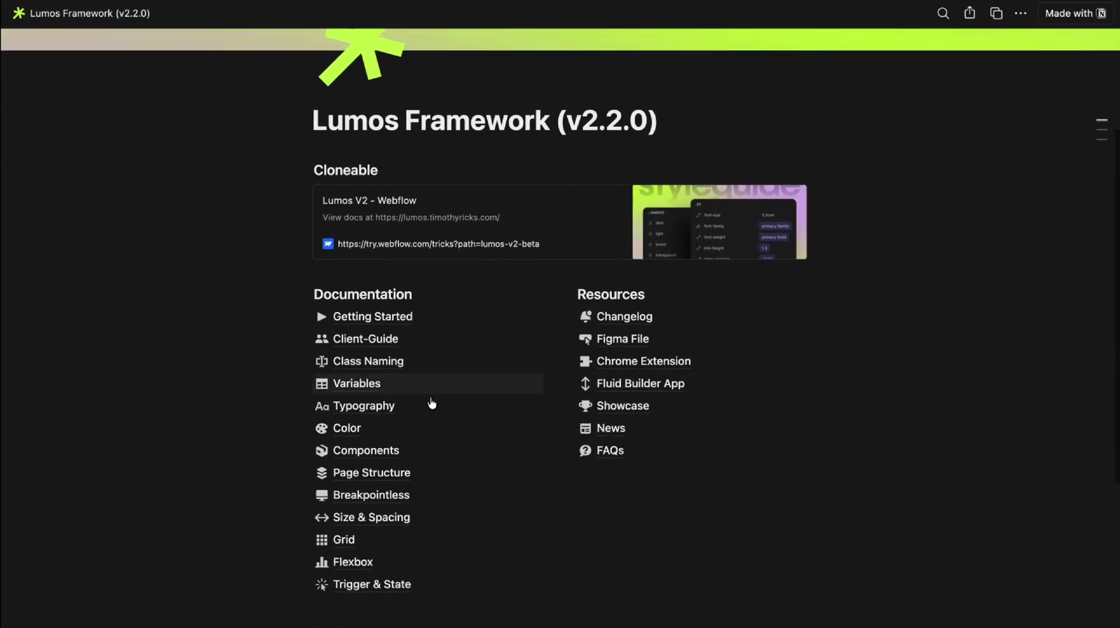
scroll(513, 497, down, 1)
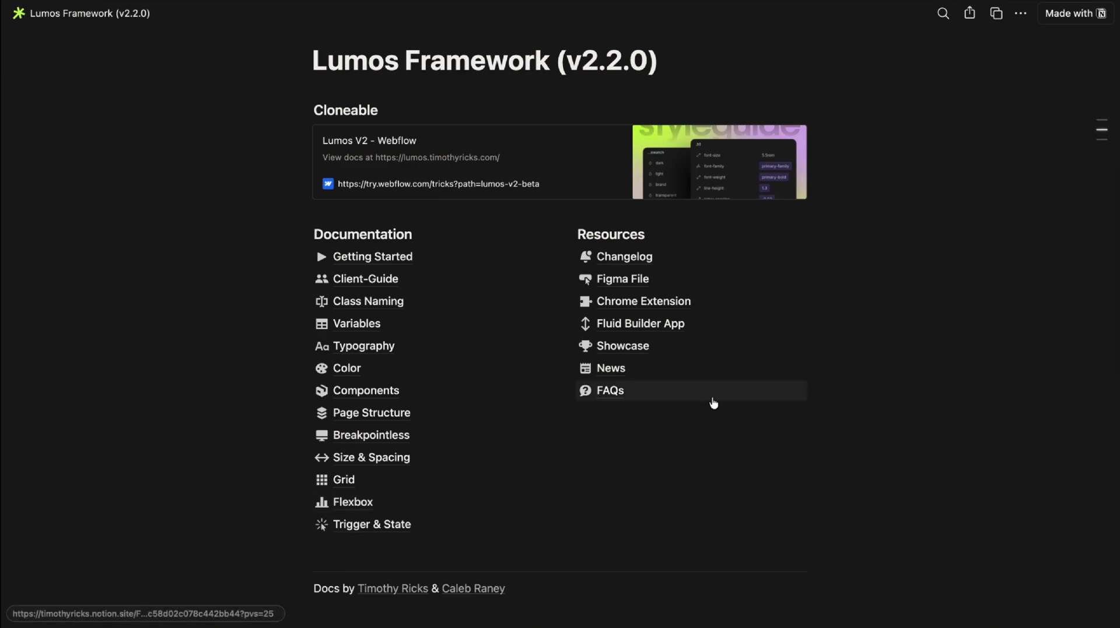
scroll(770, 438, up, 4)
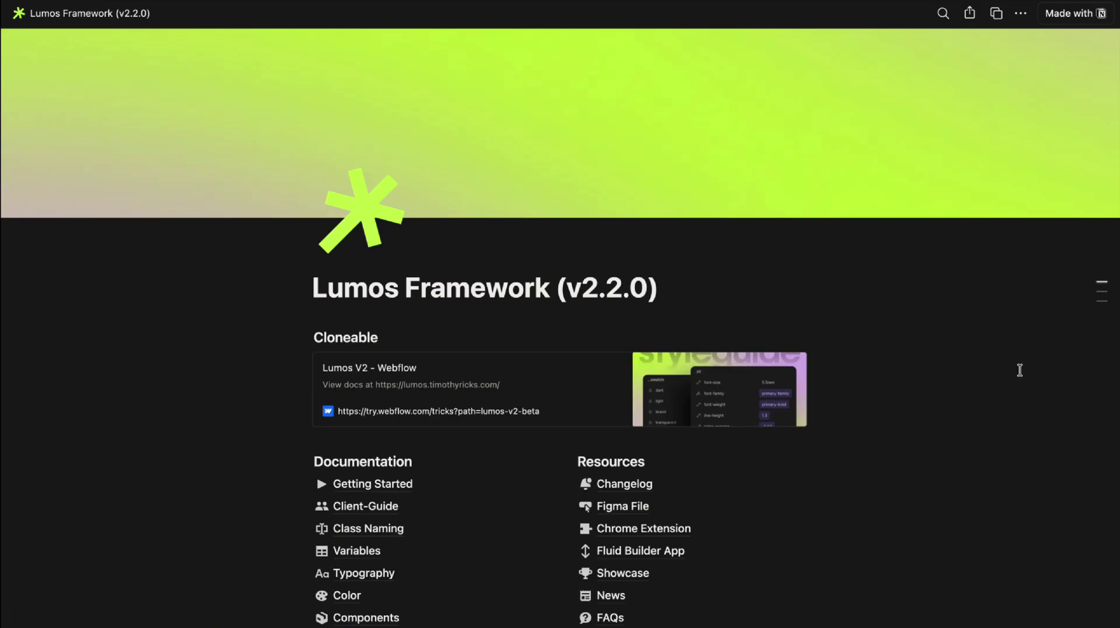